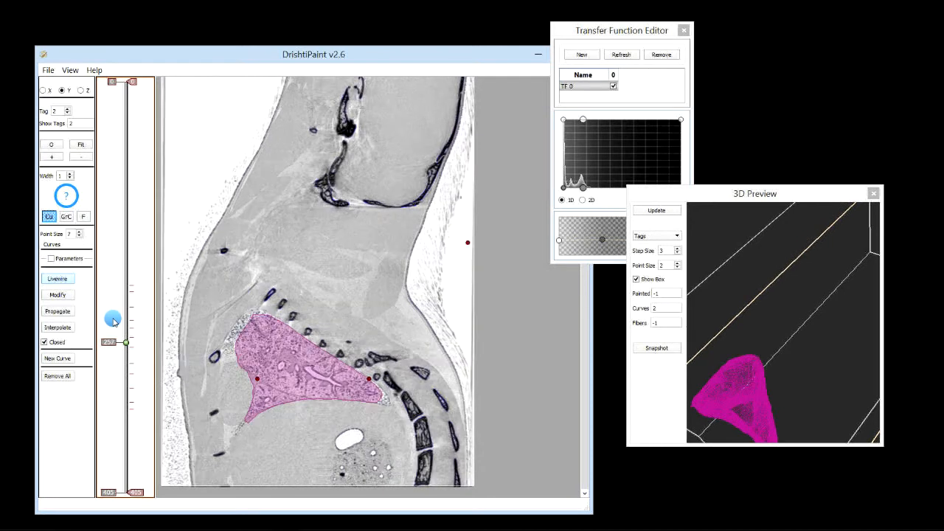
scroll(114, 325, down, 4)
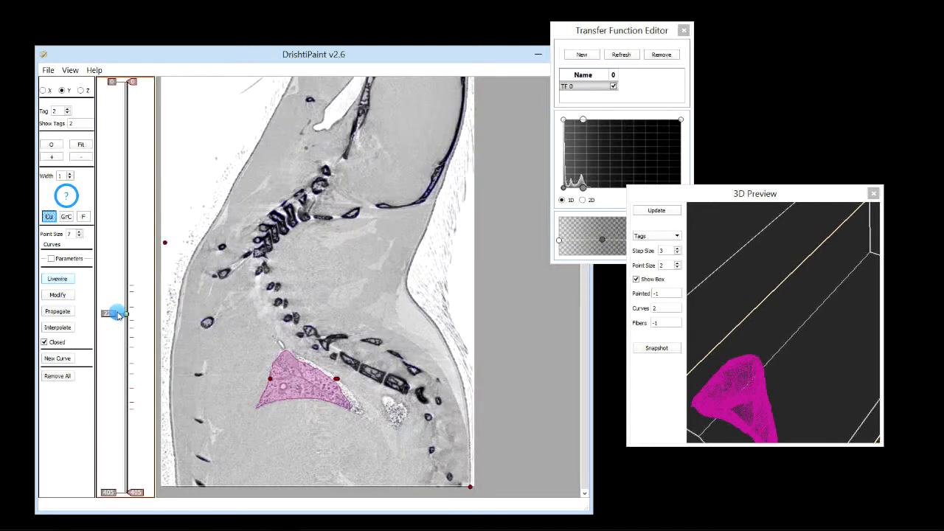
Browse the Y slices around the segmented lung and delete the lung curve on the current slice
mouse_move(118, 352)
mouse_down()
mouse_move(115, 377)
mouse_move(116, 358)
mouse_up()
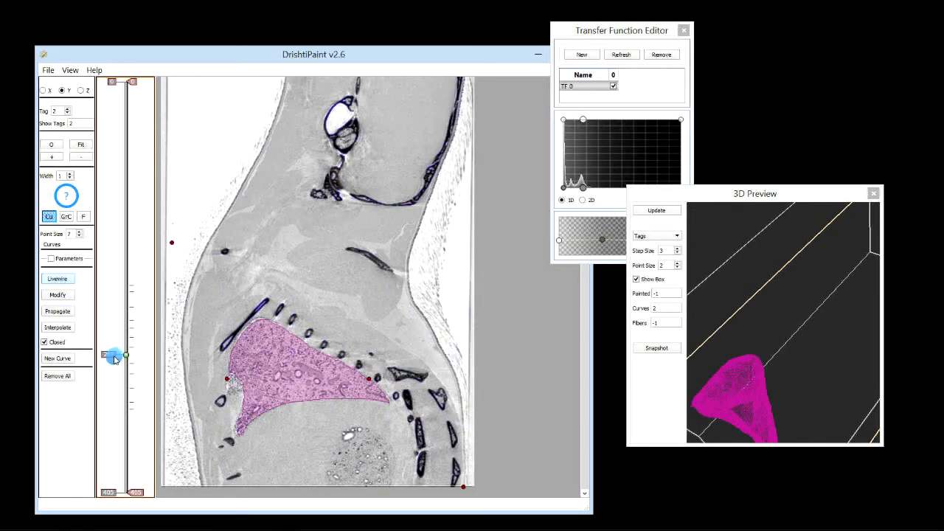
click(57, 311)
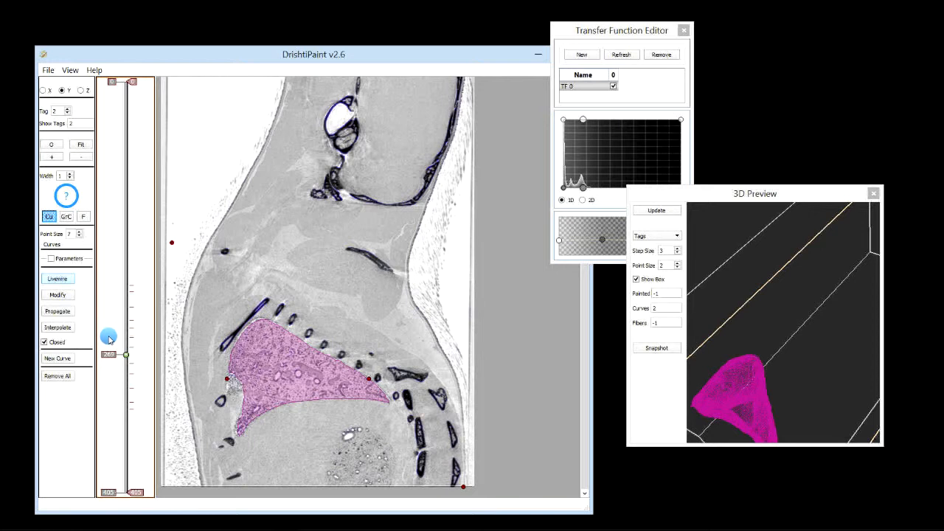
drag(108, 339, 109, 345)
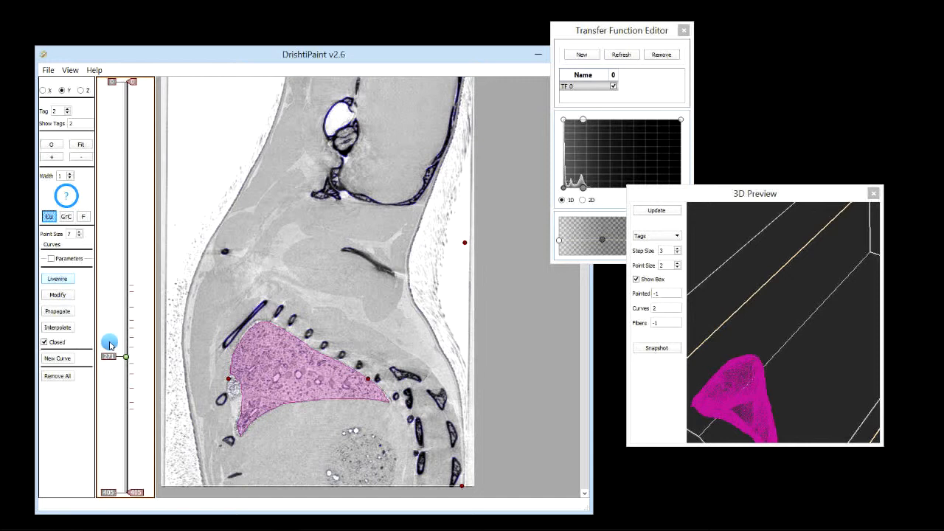
scroll(117, 352, up, 1)
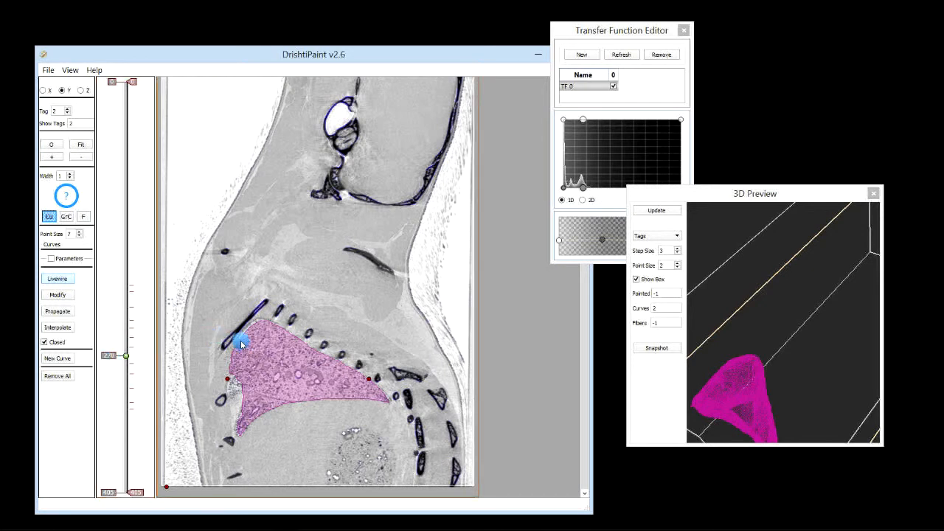
scroll(116, 354, up, 2)
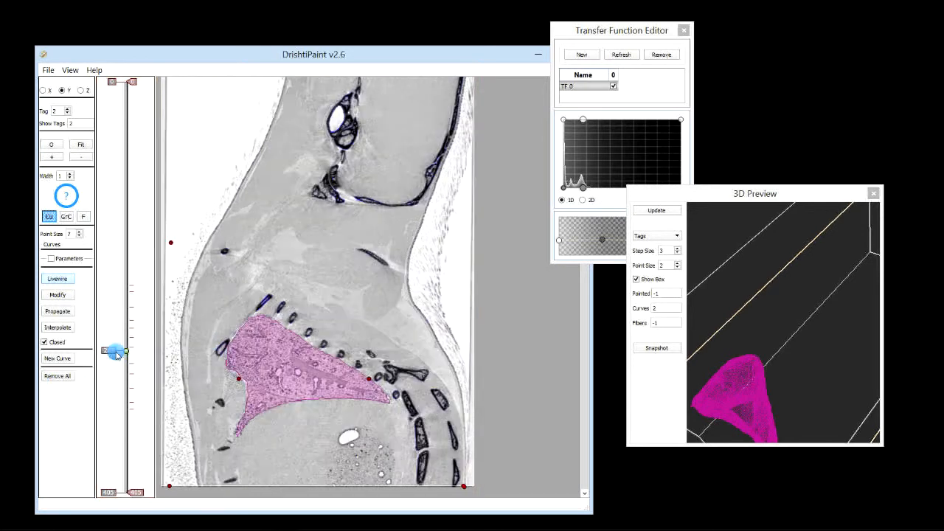
scroll(117, 356, up, 1)
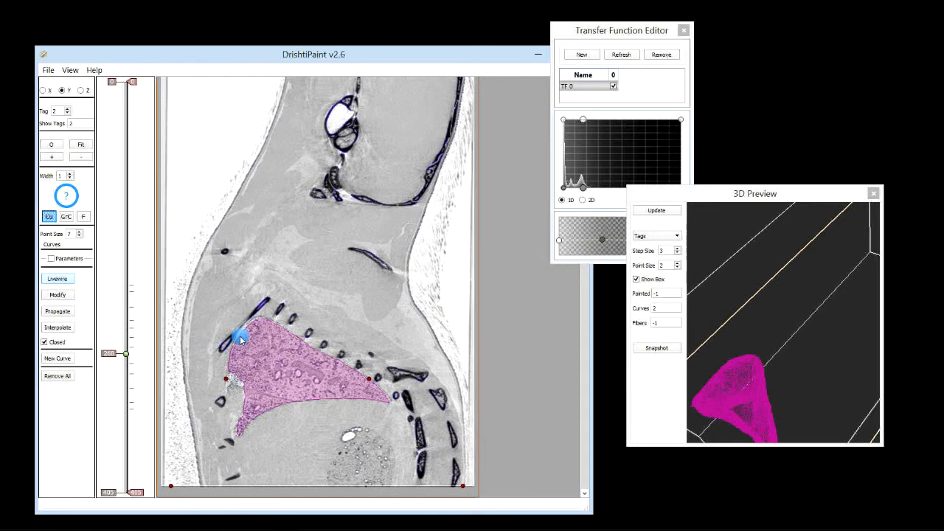
key(Delete)
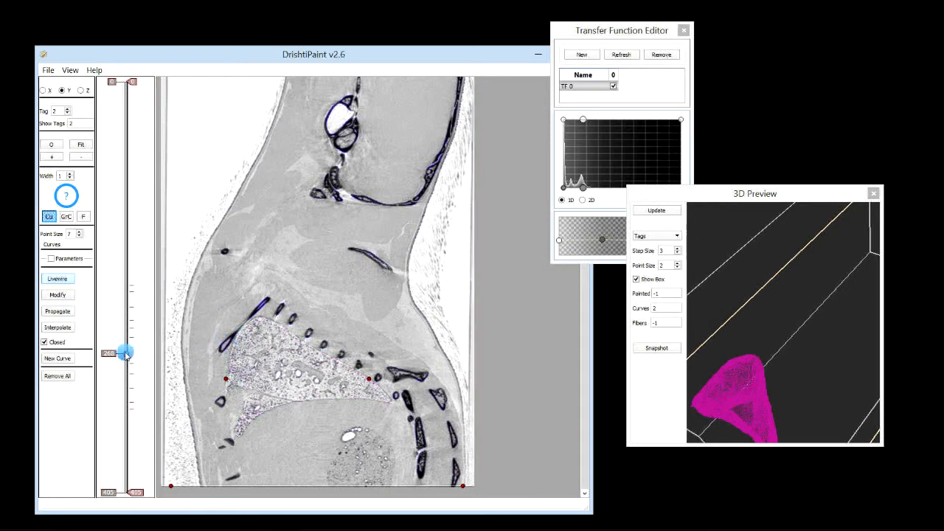
Step through the following Y slices, deleting the lung curve on each one
scroll(124, 356, up, 5)
scroll(123, 357, down, 9)
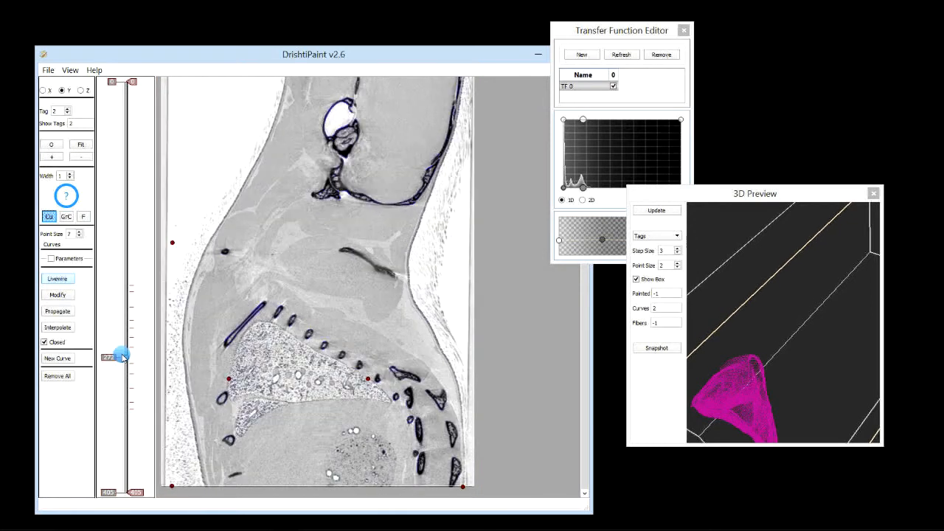
scroll(123, 360, down, 5)
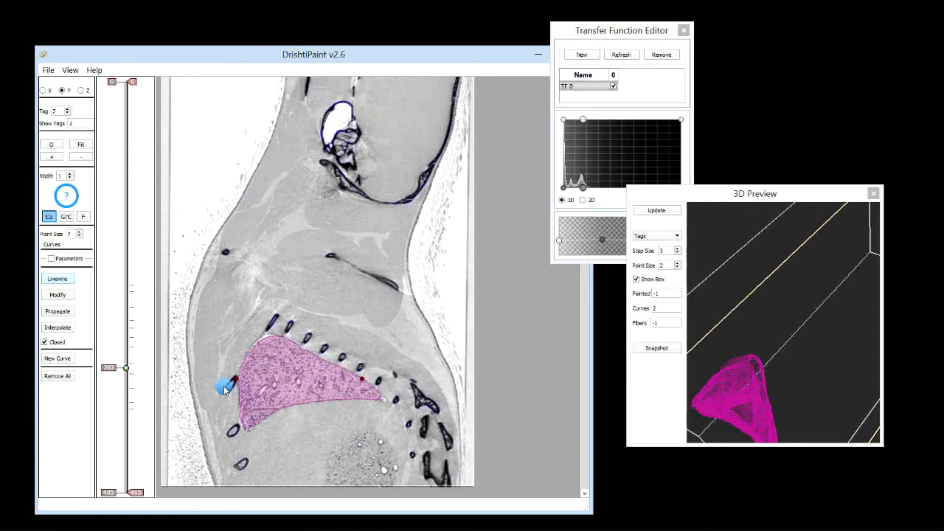
key(Delete)
scroll(122, 380, down, 13)
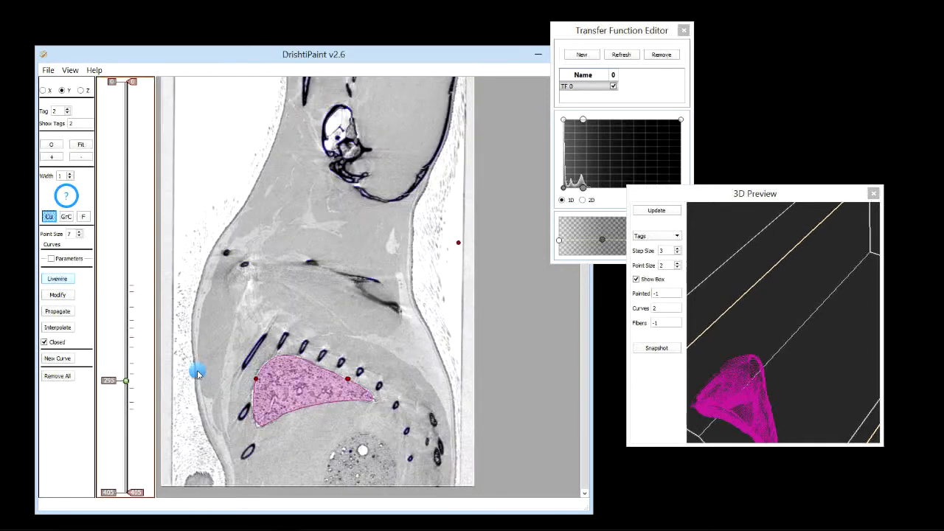
key(Delete)
scroll(122, 391, down, 14)
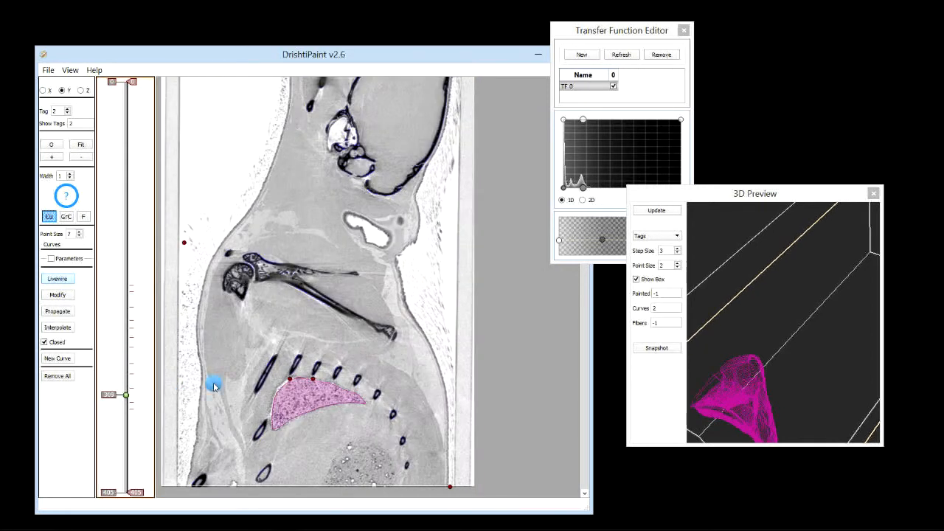
key(Delete)
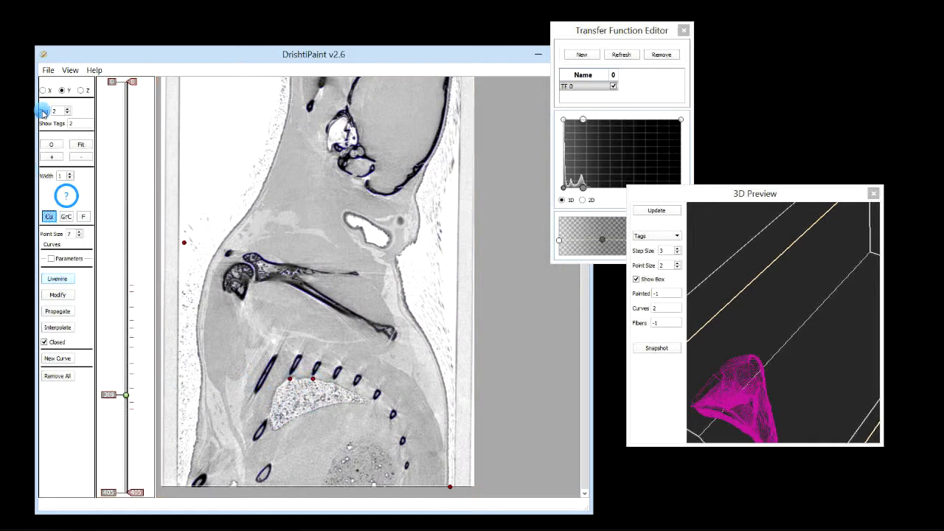
Switch between Z and Y views and move through slices to inspect the remaining lung curves
click(74, 92)
click(83, 90)
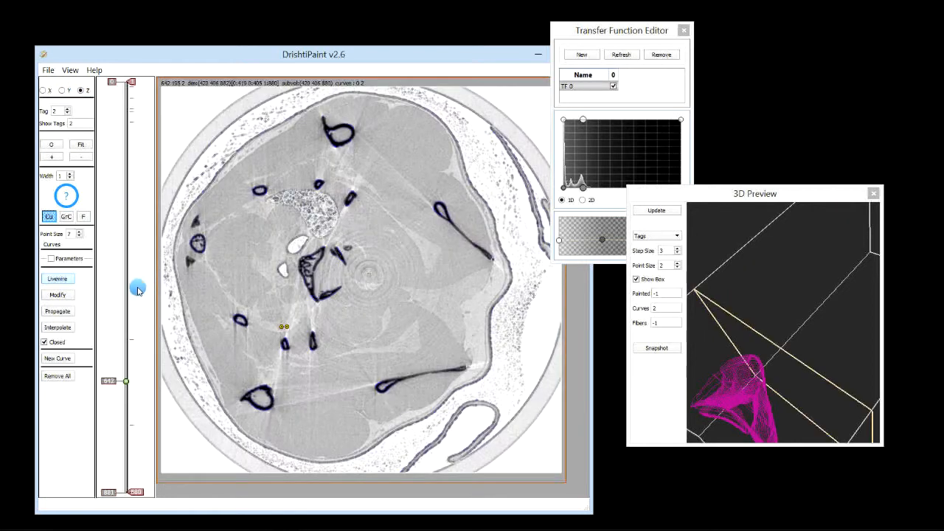
drag(127, 288, 106, 418)
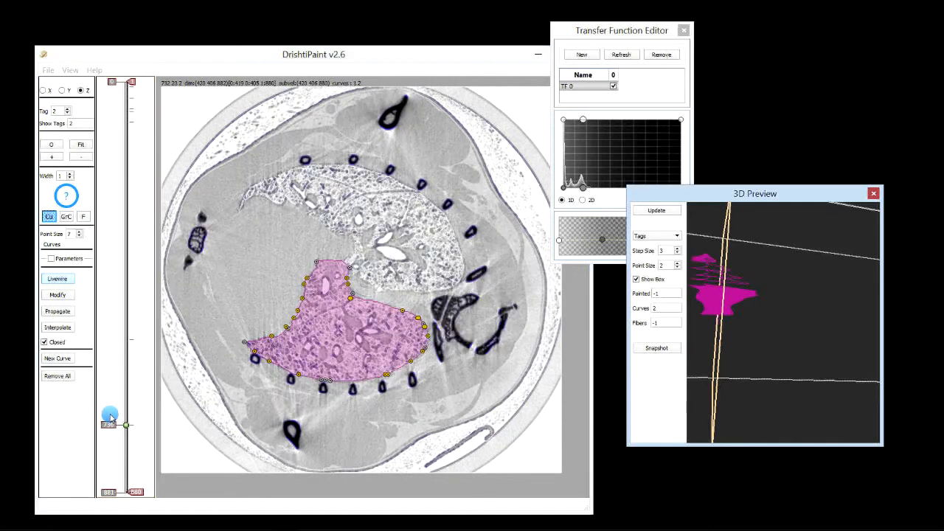
click(62, 90)
click(118, 395)
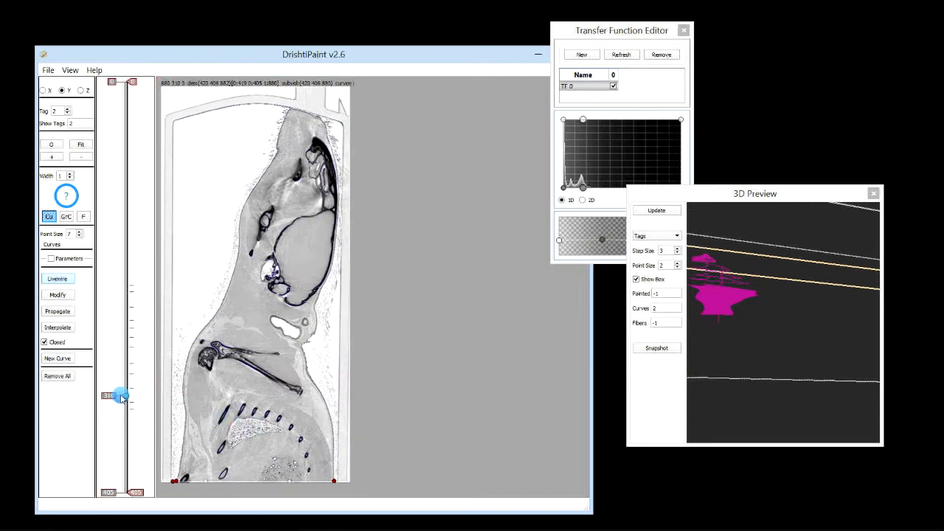
click(121, 393)
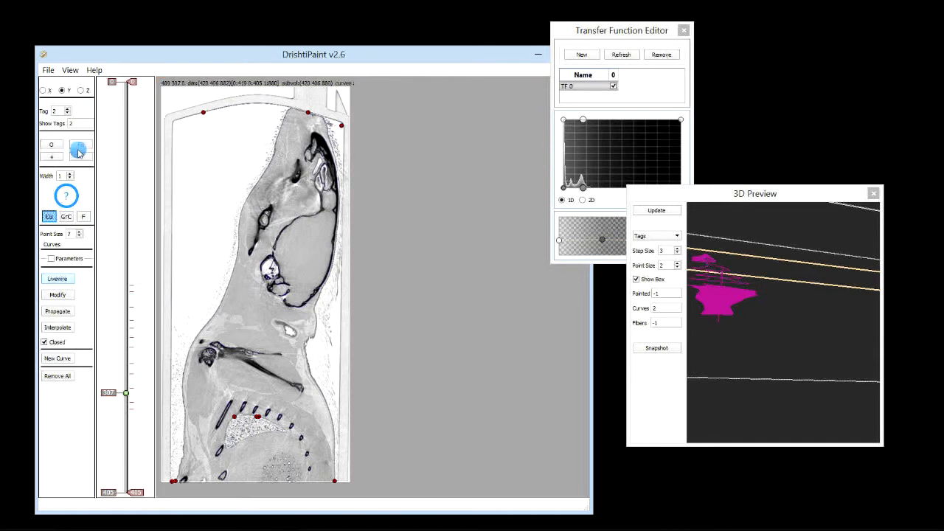
Temporarily set Show Tags to -1 to view all tags on a Z slice, then restore it to 2
double_click(73, 123)
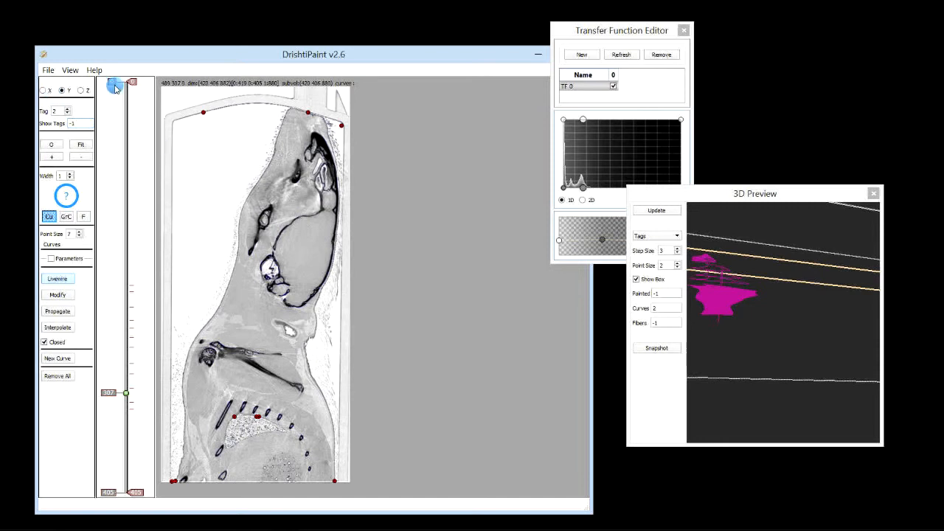
click(80, 90)
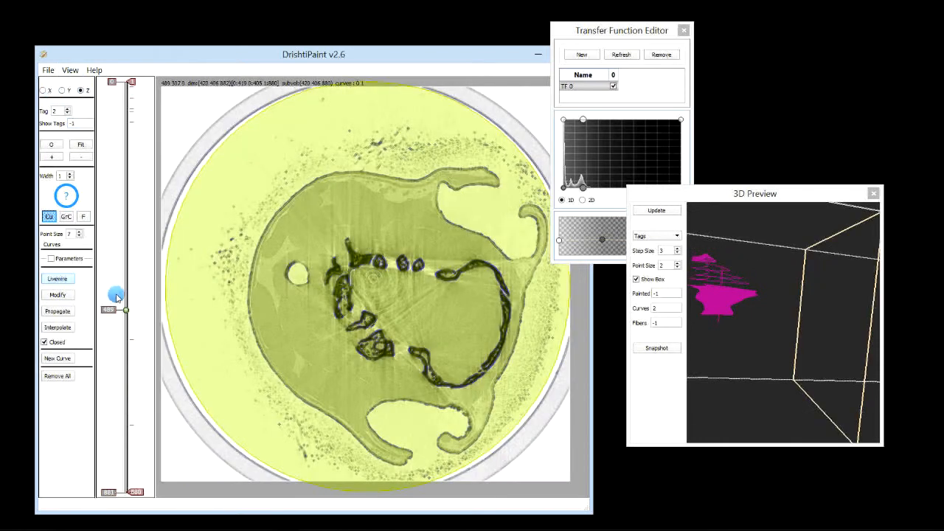
drag(111, 343, 112, 336)
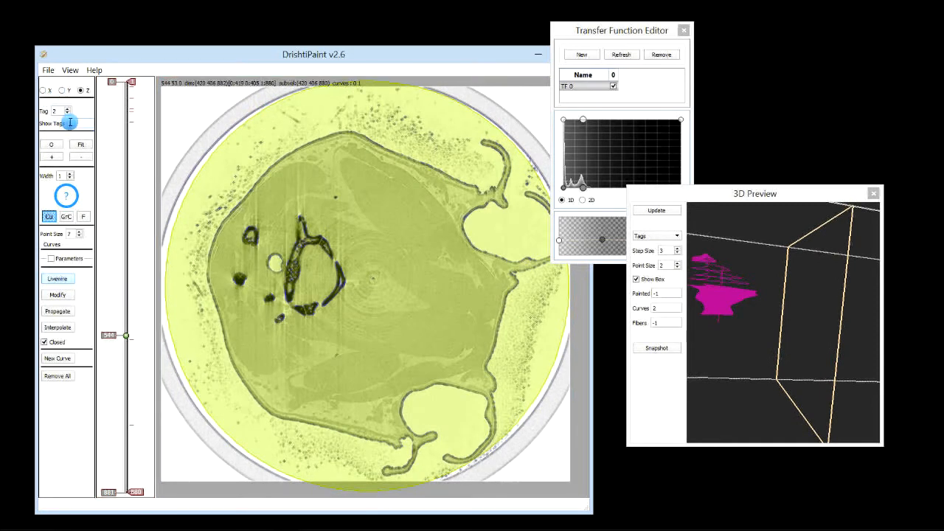
key(Return)
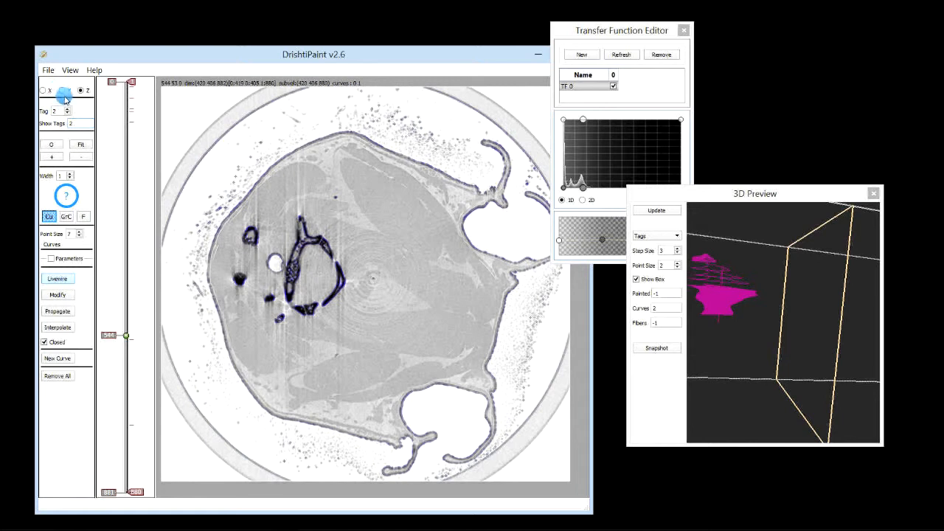
Inspect the curves across Y and X slices and rotate the 3D preview
click(64, 90)
drag(117, 358, 126, 302)
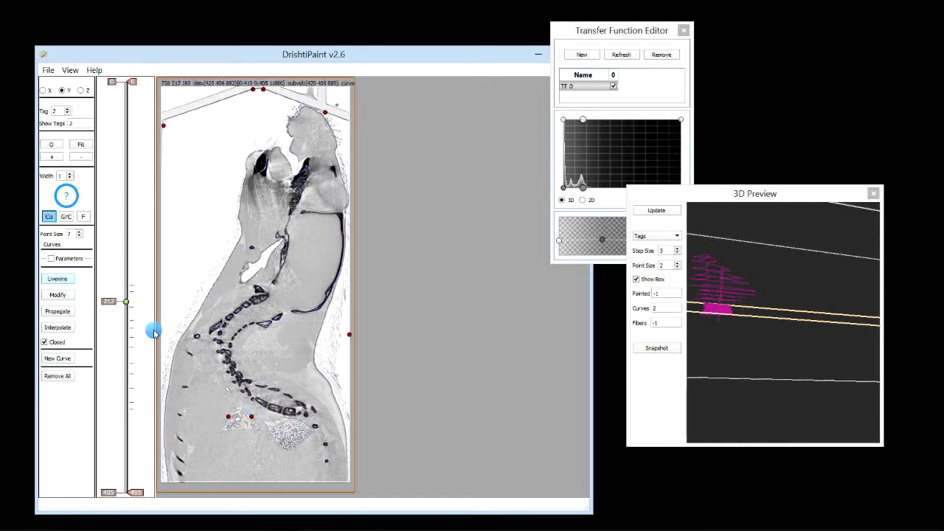
drag(126, 294, 126, 316)
drag(737, 387, 761, 380)
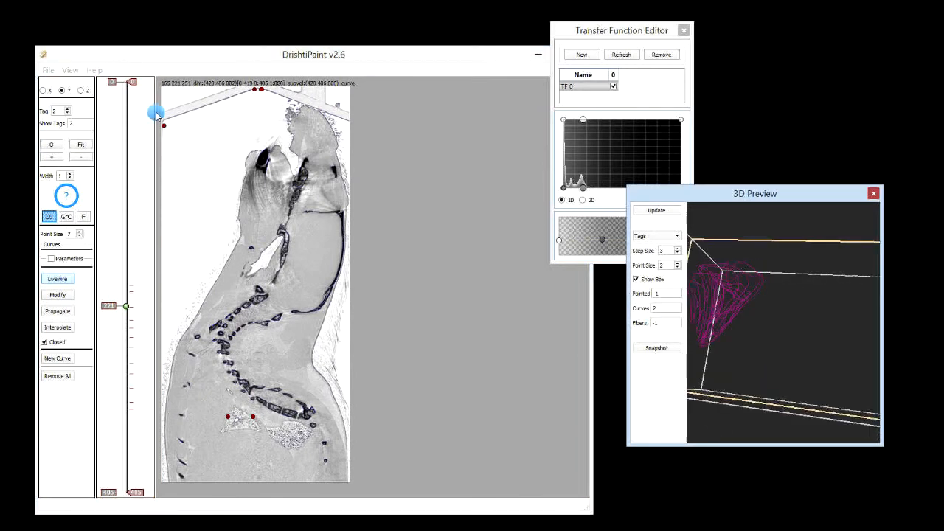
click(42, 90)
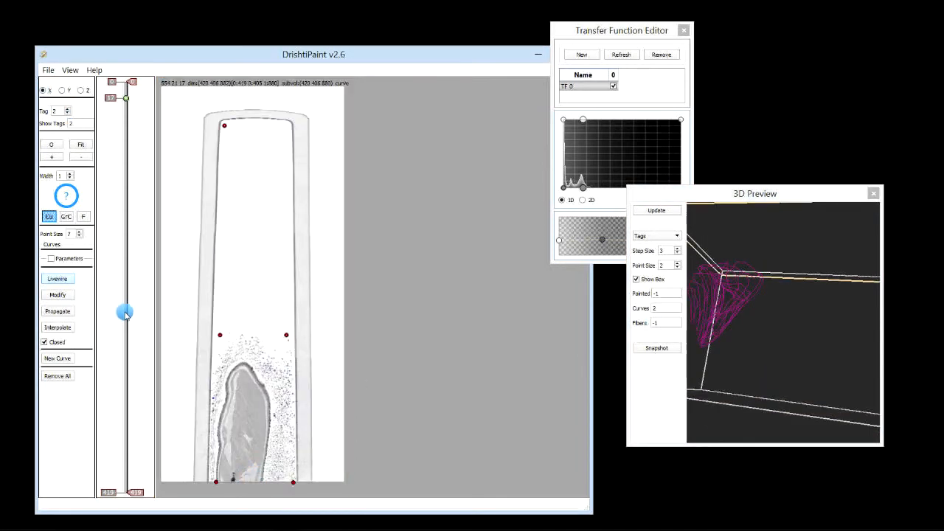
drag(125, 314, 124, 334)
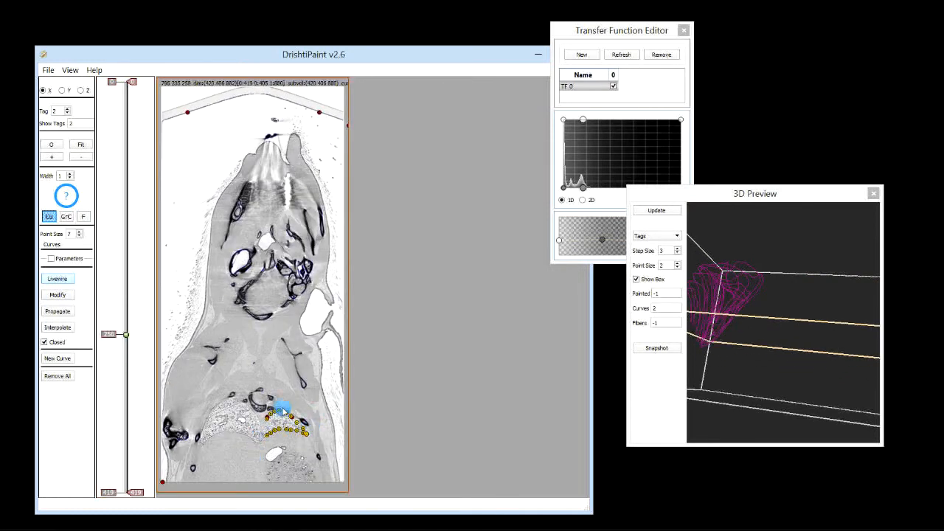
Zoom into the lung on X slice 277 and try tracing its lower edge with Livewire
click(59, 158)
click(59, 158)
click(59, 158)
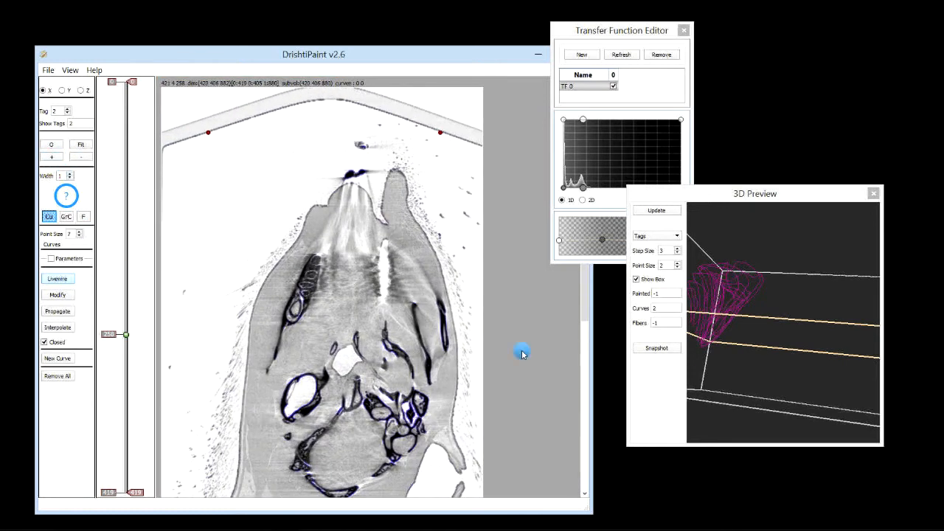
drag(585, 313, 586, 511)
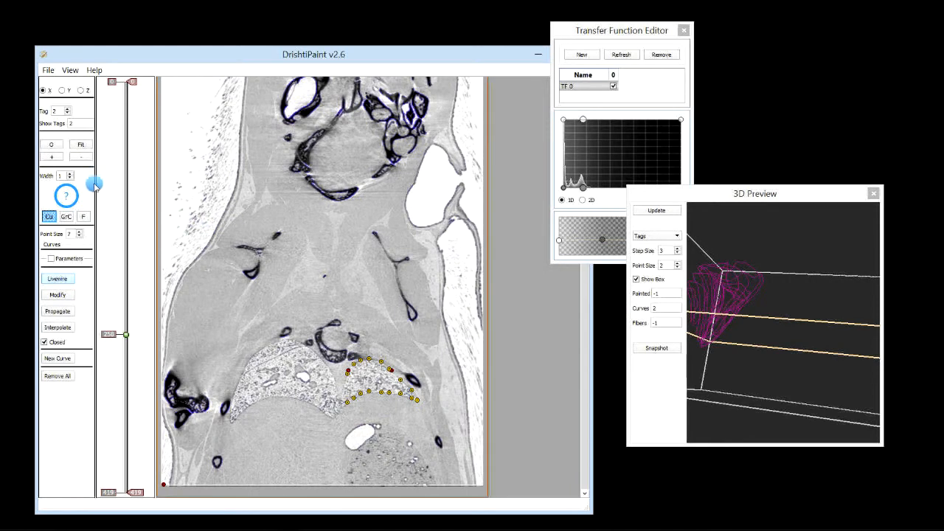
click(51, 158)
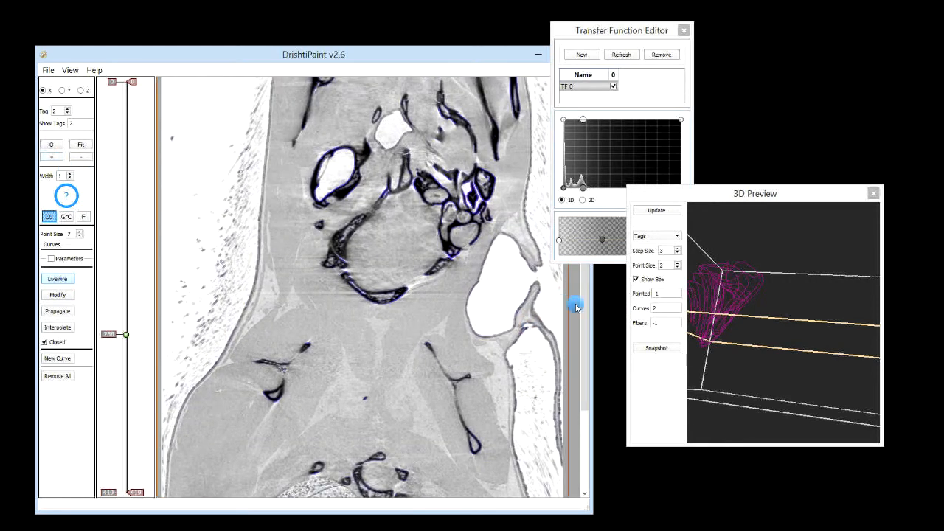
drag(587, 387, 588, 431)
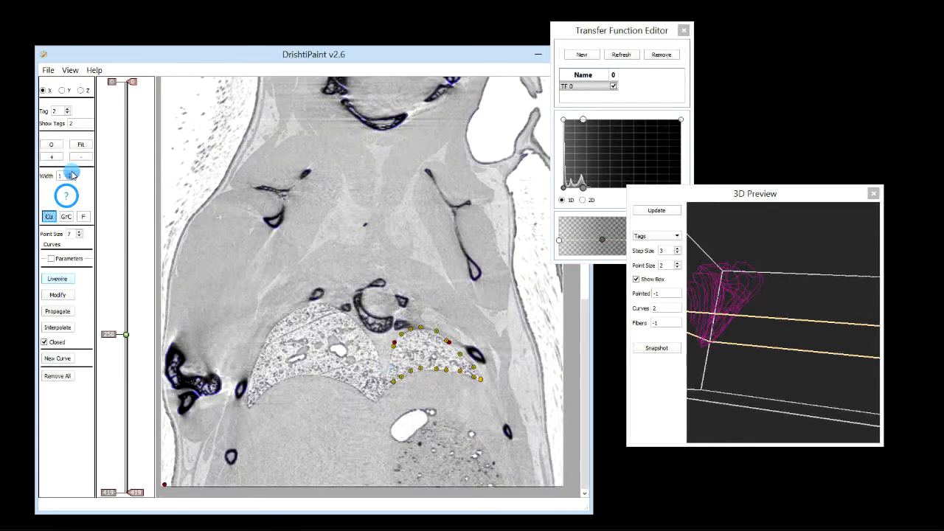
click(51, 158)
drag(588, 320, 566, 425)
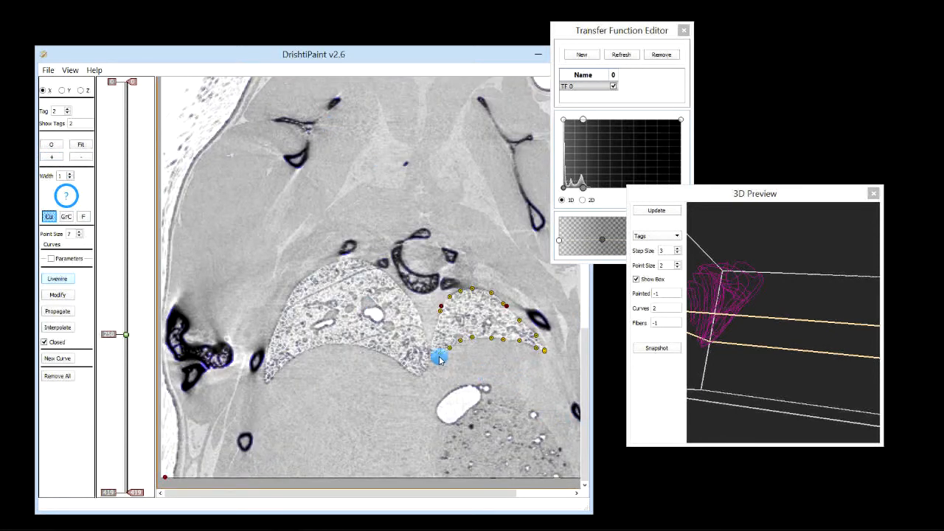
drag(115, 342, 115, 355)
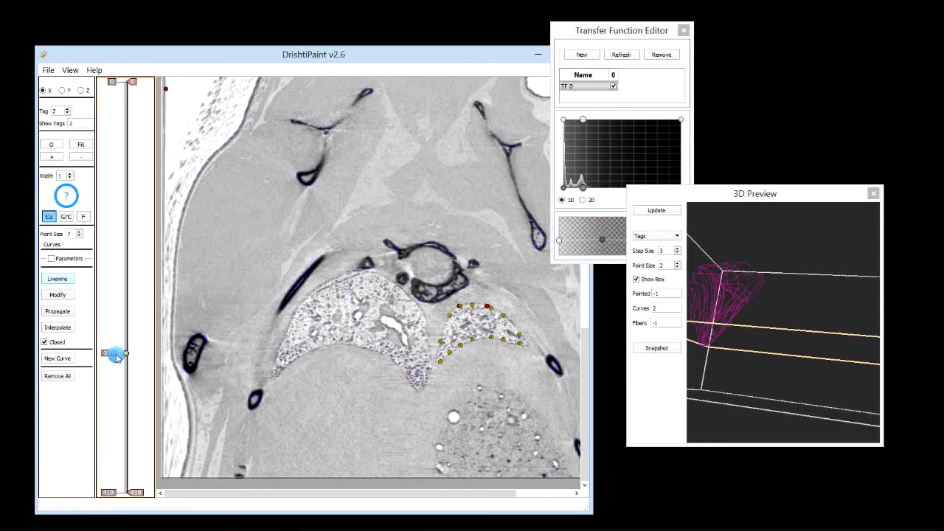
mouse_move(439, 366)
mouse_down()
mouse_move(480, 343)
mouse_move(514, 340)
mouse_move(526, 348)
mouse_up()
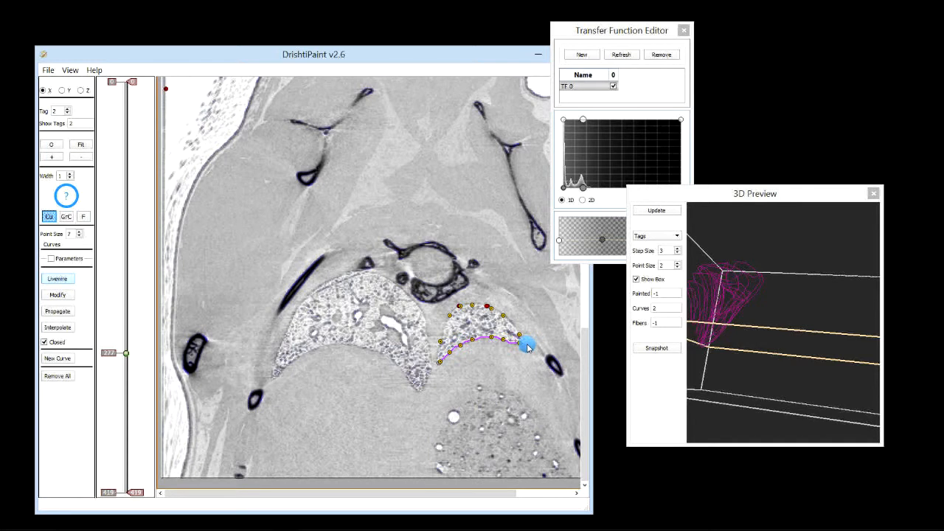
Show the curve parameters and set the smoothing option to Smooth 1
click(51, 259)
click(74, 284)
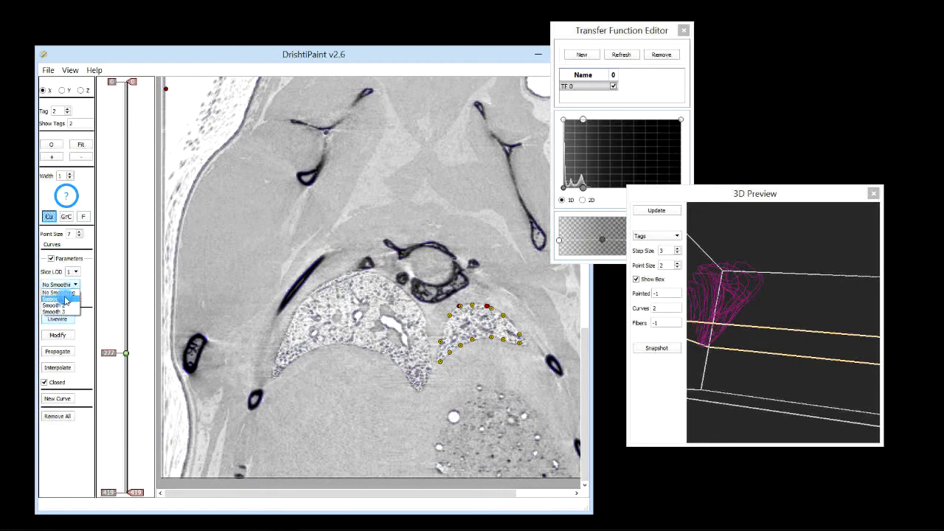
click(55, 297)
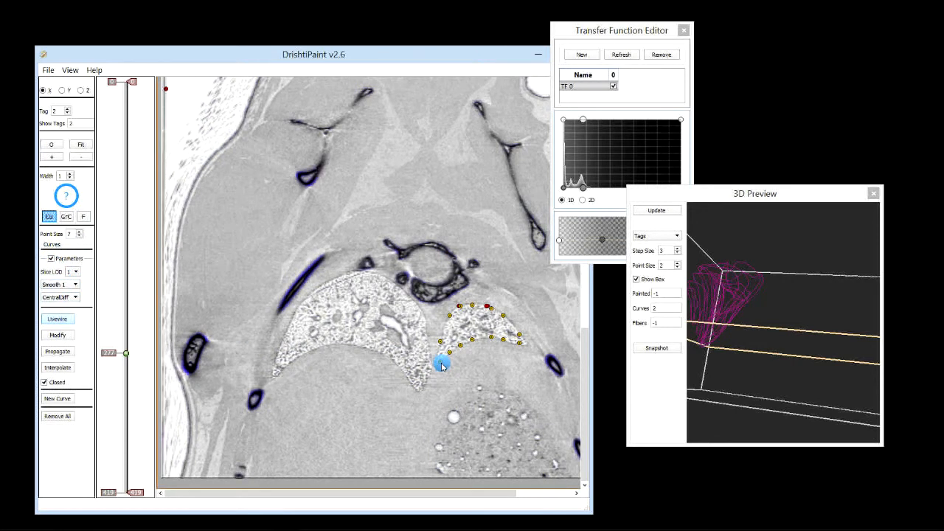
Trace the right lung's boundary with Livewire on X slice 277, along the lower edge and back around the top to close the curve
mouse_move(443, 367)
mouse_down()
mouse_move(455, 342)
mouse_move(488, 333)
mouse_move(526, 349)
mouse_up()
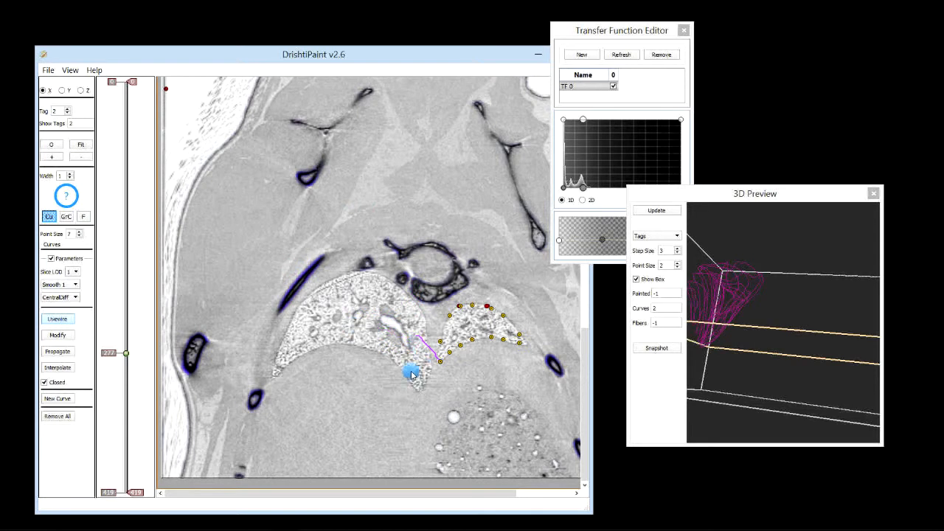
click(527, 347)
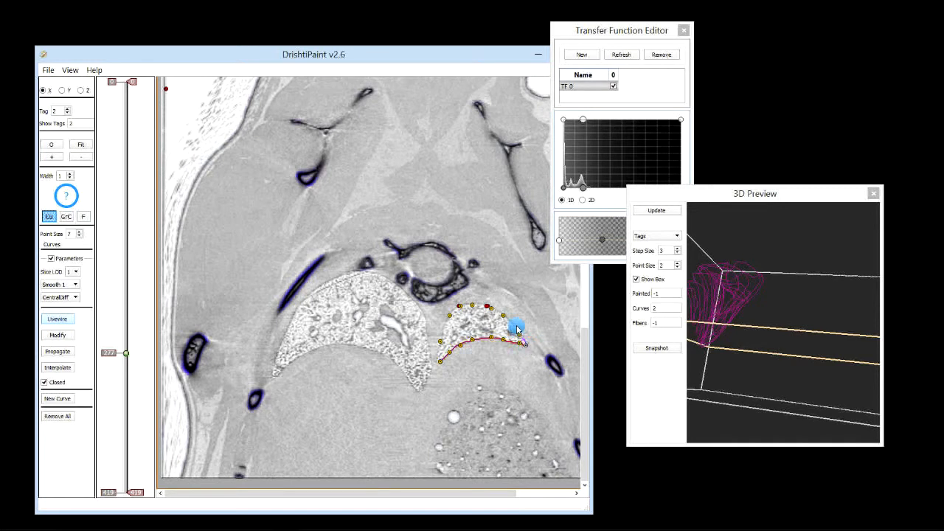
click(476, 307)
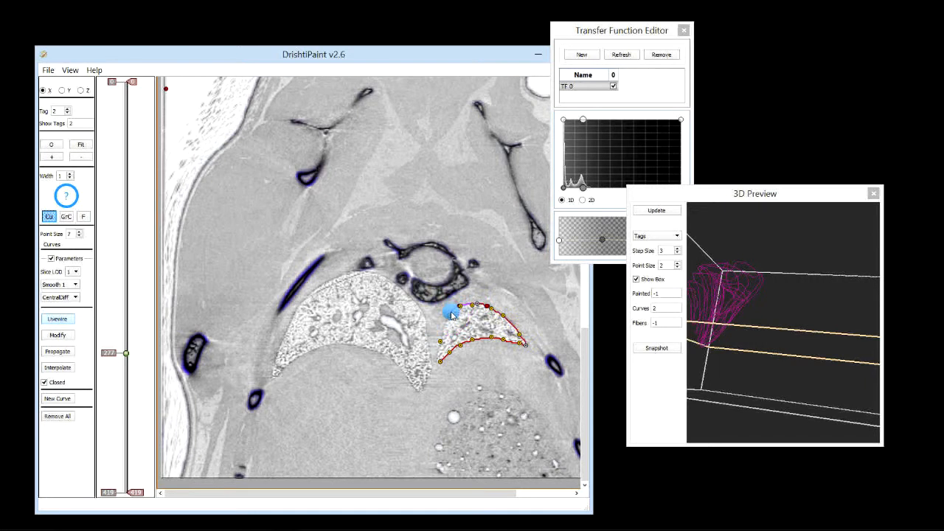
click(451, 315)
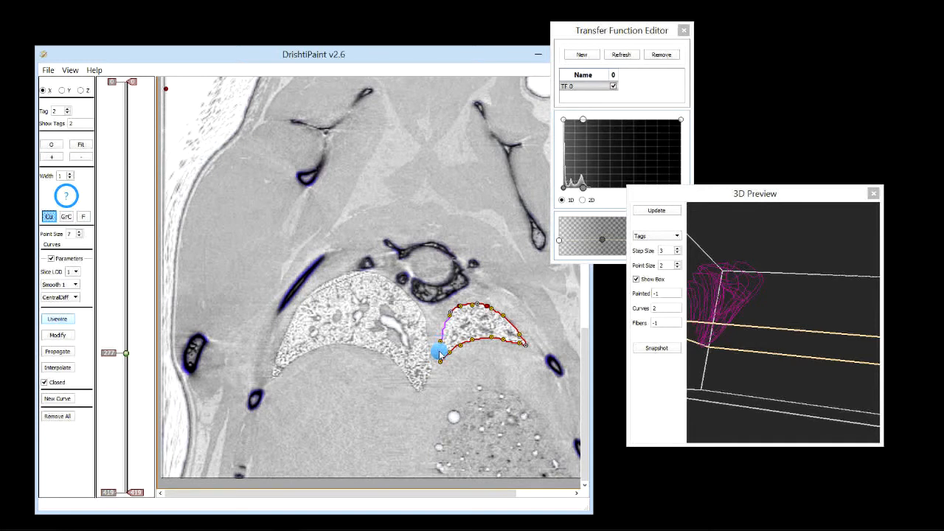
click(440, 342)
click(438, 364)
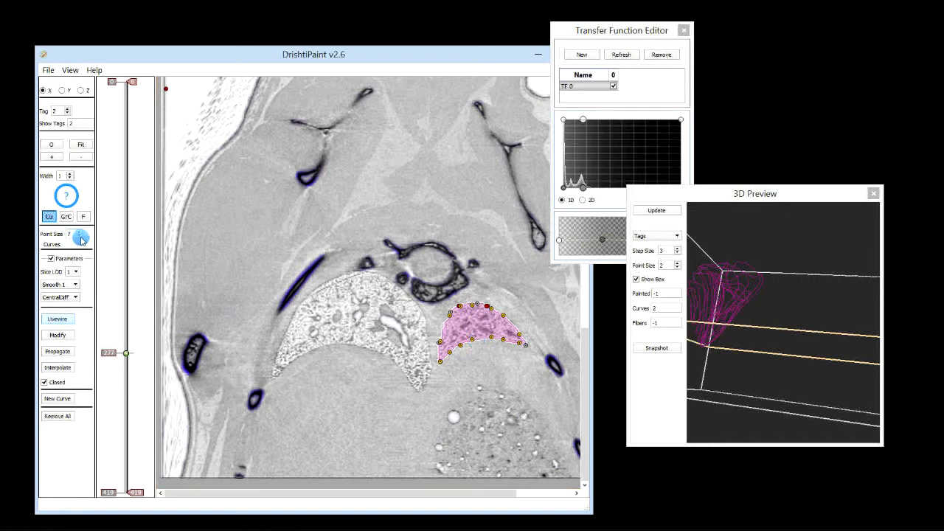
Propagate the lung curve forward through the following X slices
click(58, 352)
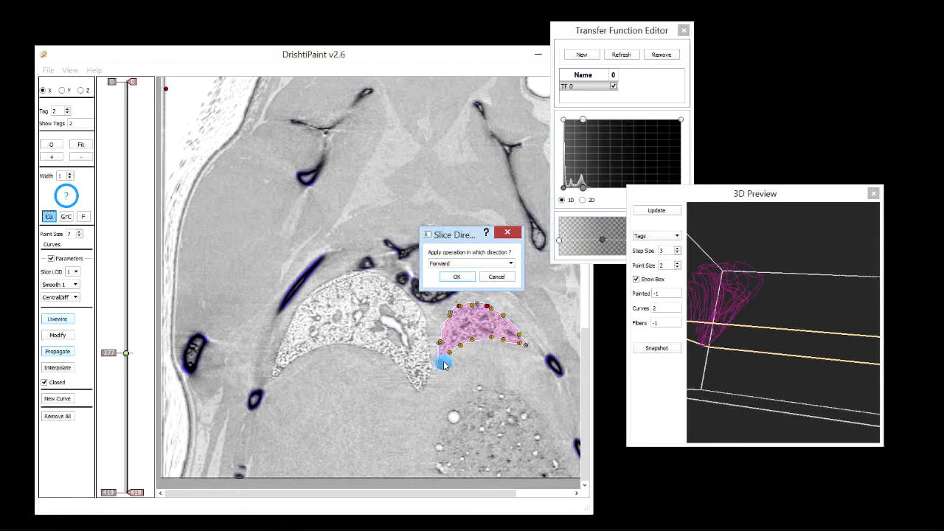
click(456, 277)
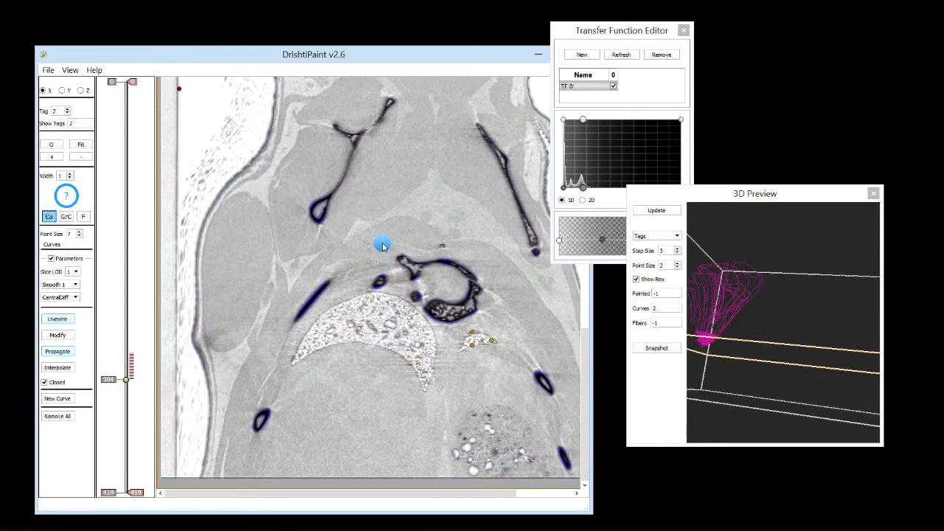
click(498, 278)
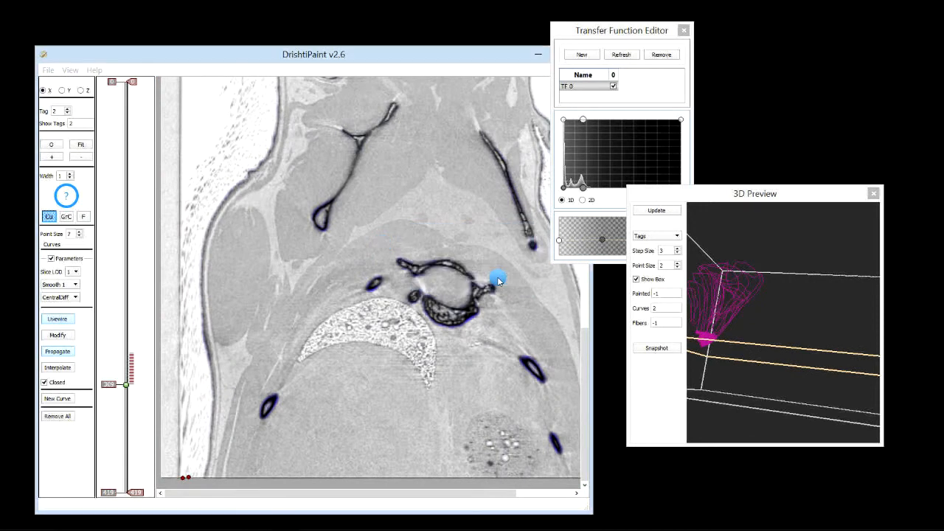
Return to X slice 278 and, in Modify mode, pull the curve's right tip out to the lung edge on slices 278 and 279
click(115, 384)
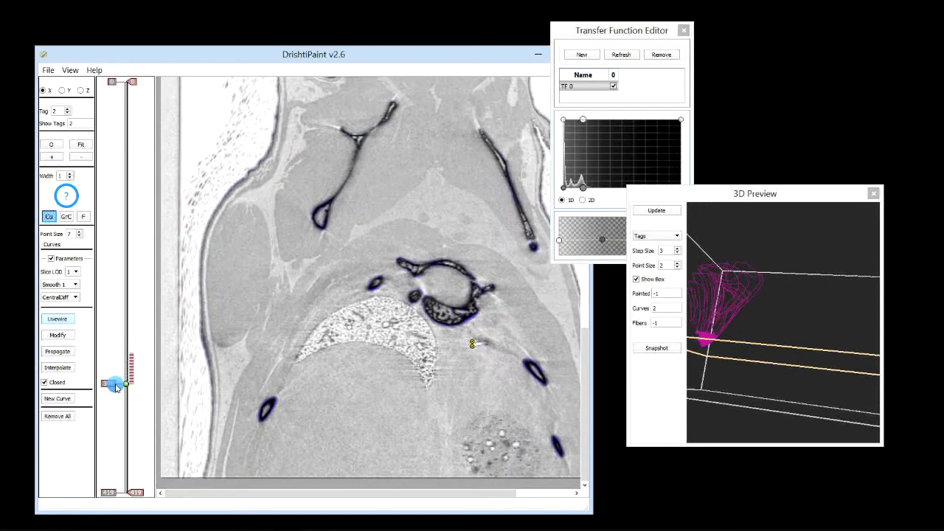
scroll(115, 386, up, 12)
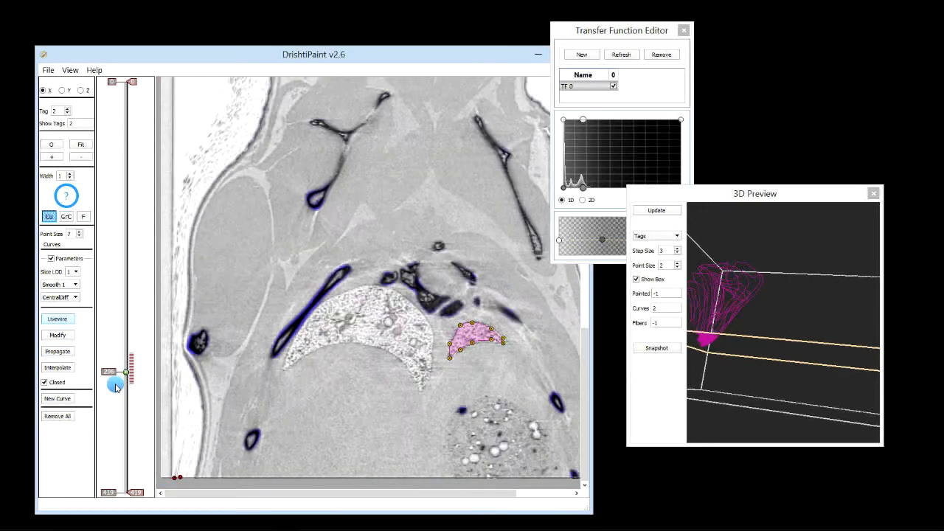
scroll(115, 387, up, 13)
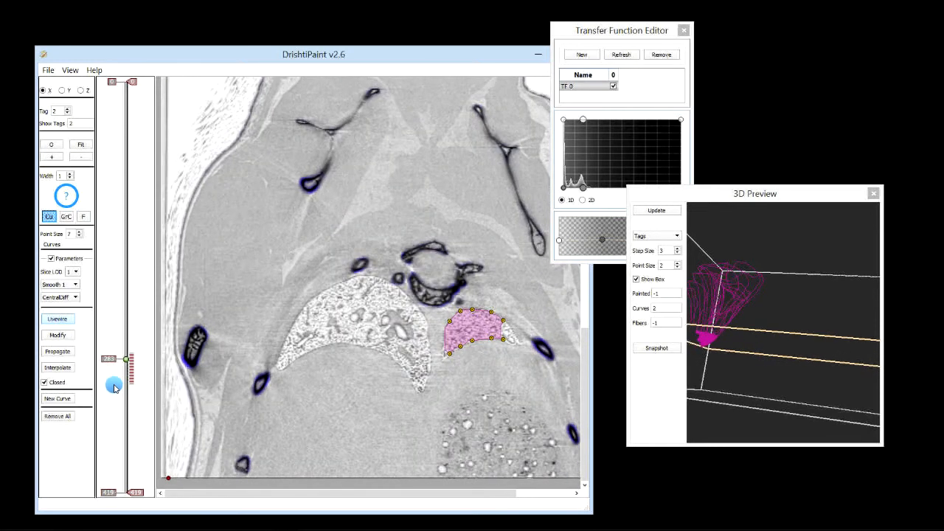
scroll(115, 386, up, 5)
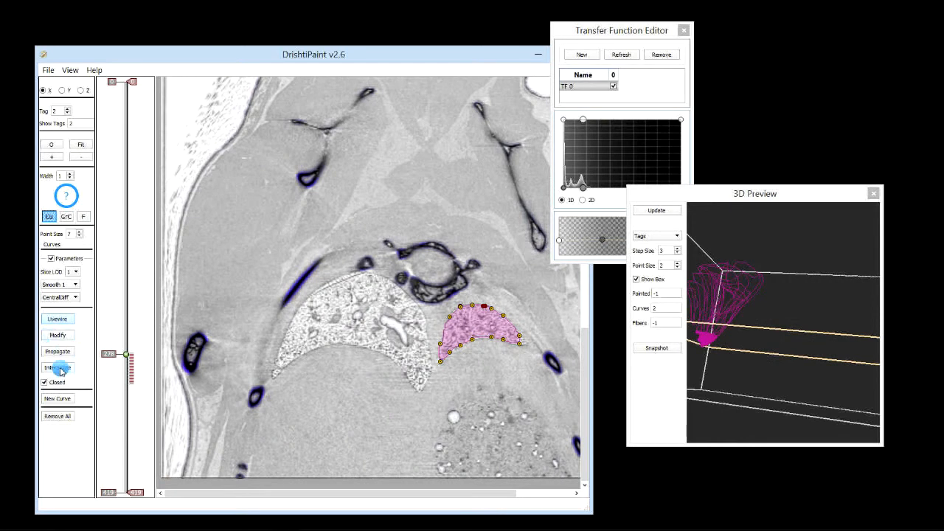
click(59, 335)
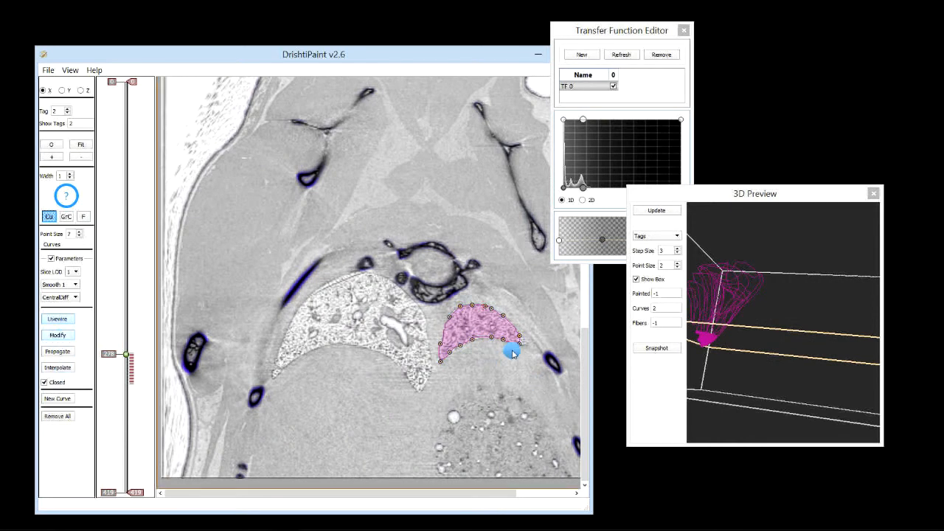
drag(520, 345, 527, 345)
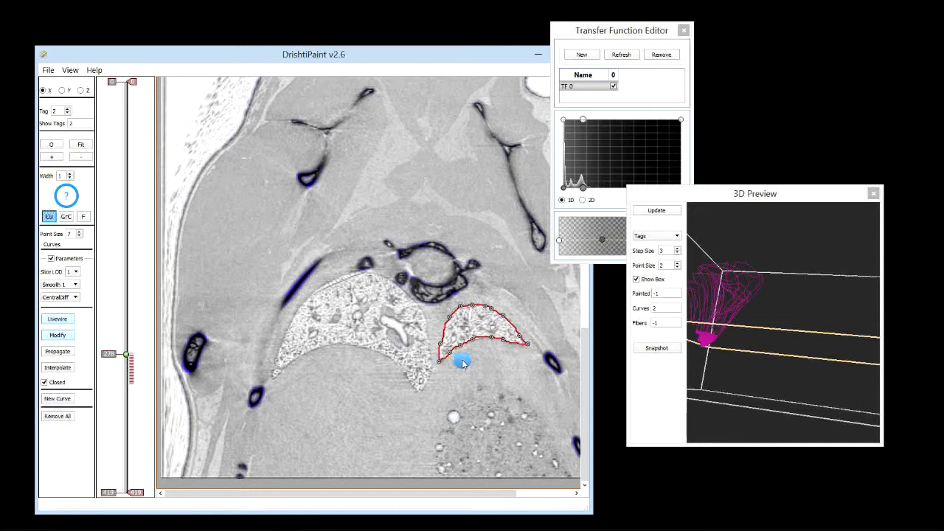
scroll(462, 364, down, 1)
drag(521, 345, 529, 347)
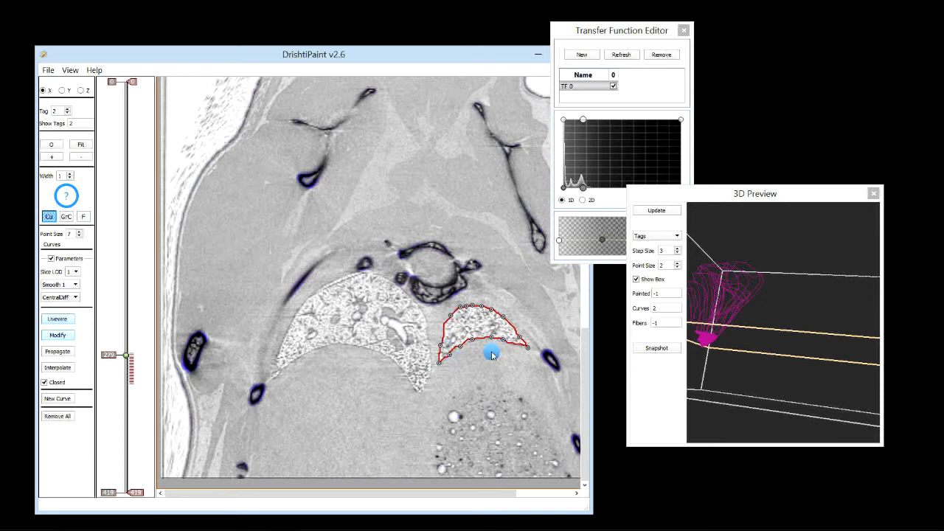
Move to X slice 282 and switch the smoothing option to No Smoothing
scroll(510, 345, down, 1)
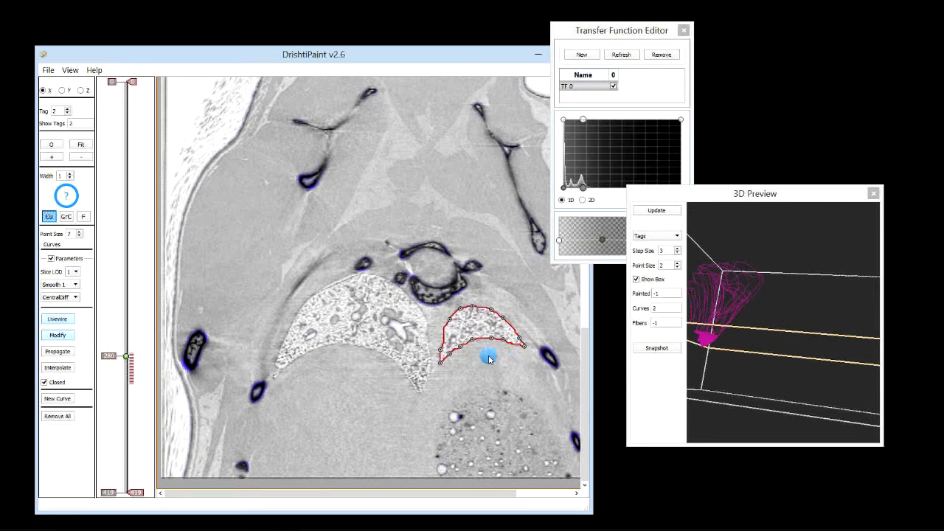
scroll(500, 352, down, 1)
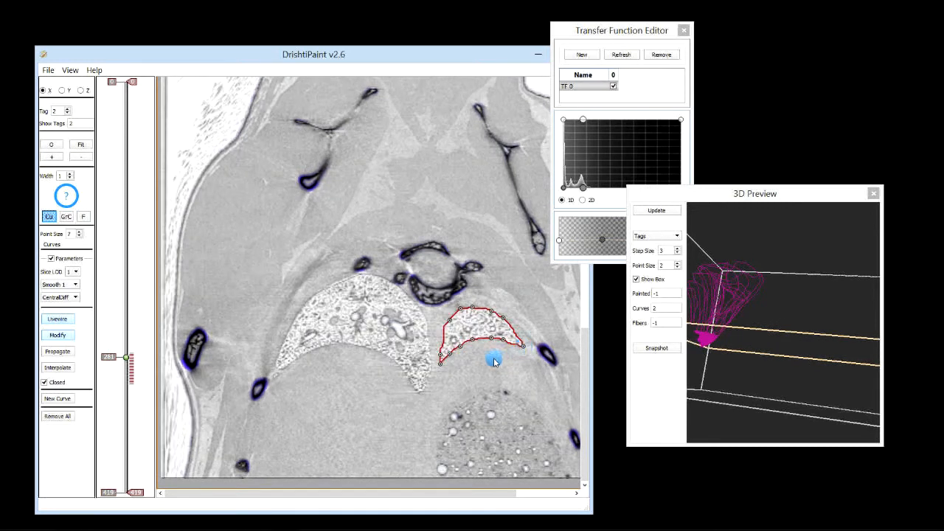
scroll(491, 360, down, 1)
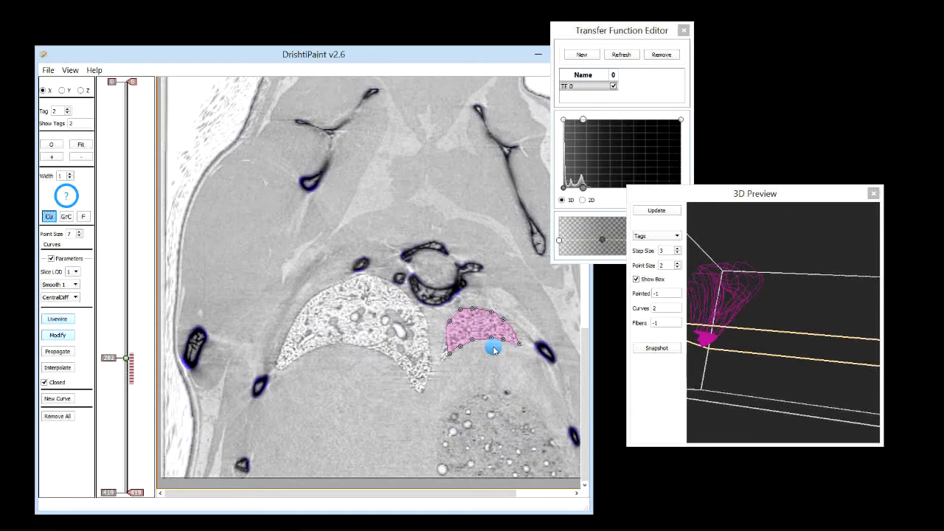
click(441, 362)
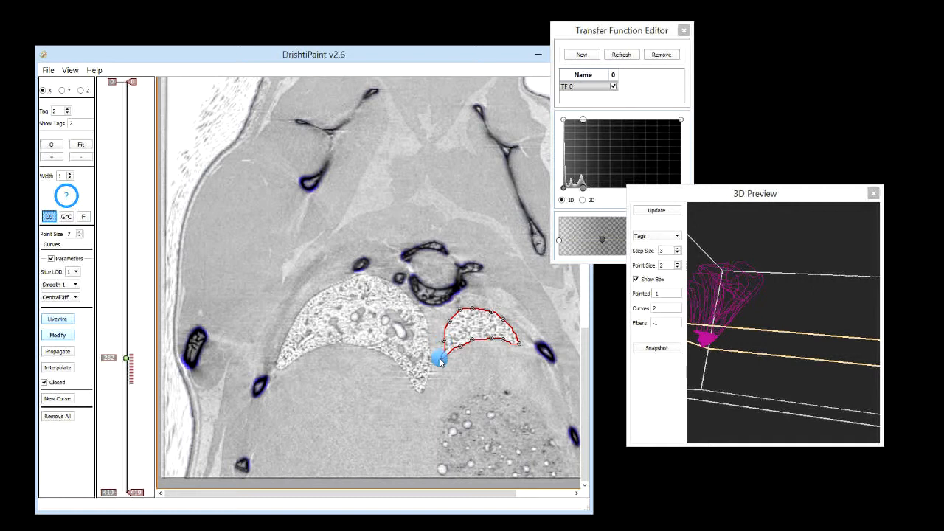
click(77, 286)
click(77, 288)
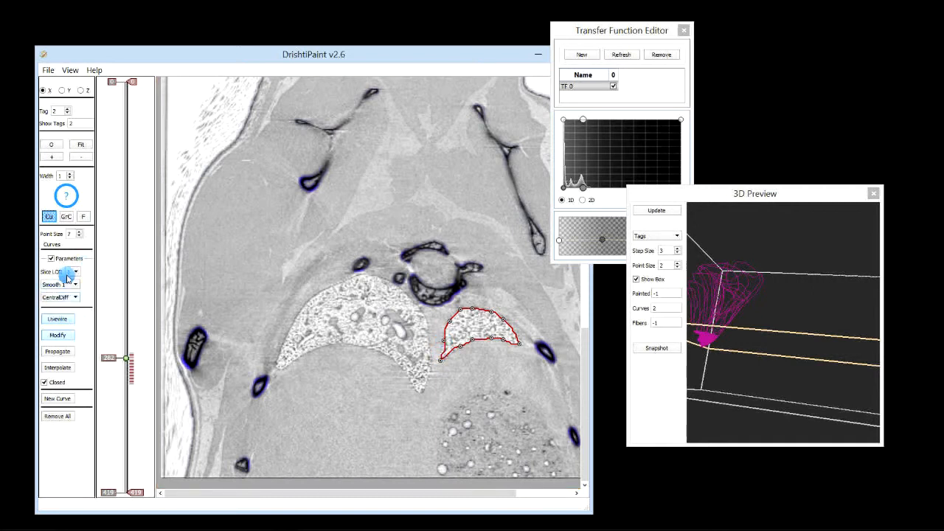
click(76, 285)
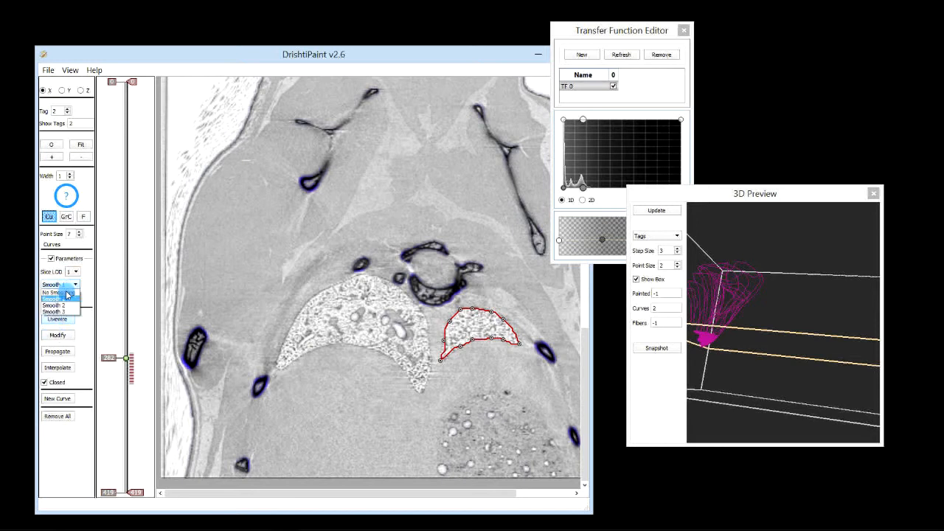
click(65, 292)
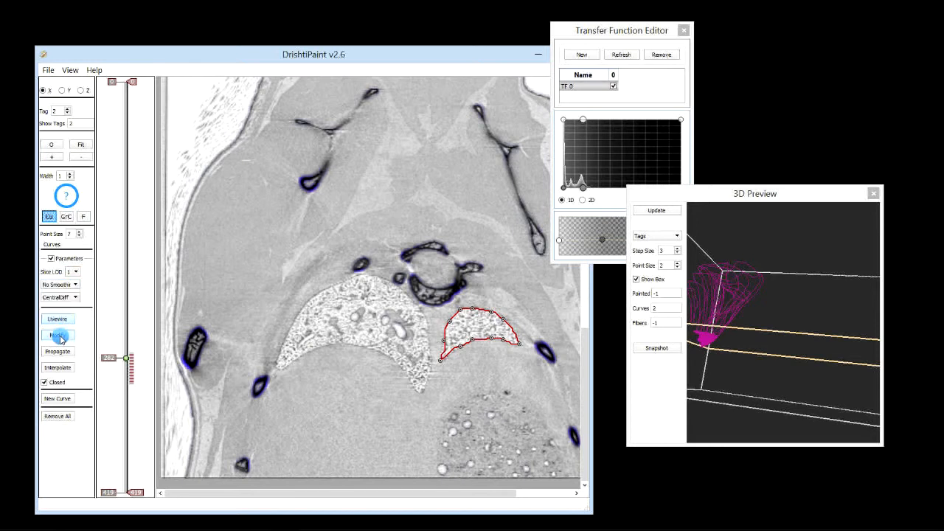
In Modify mode, move the curve's lower-left point up onto the lung edge on slice 282
click(59, 336)
click(440, 362)
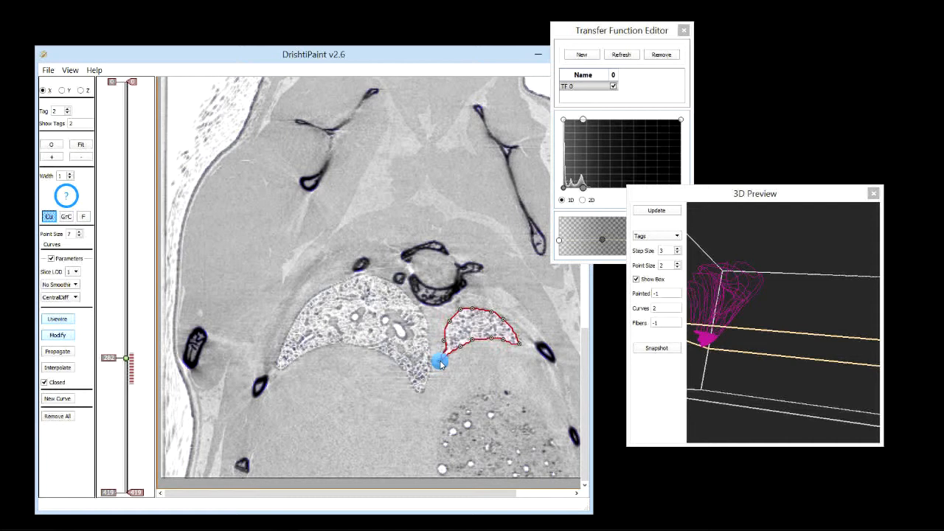
drag(441, 363, 443, 344)
click(77, 286)
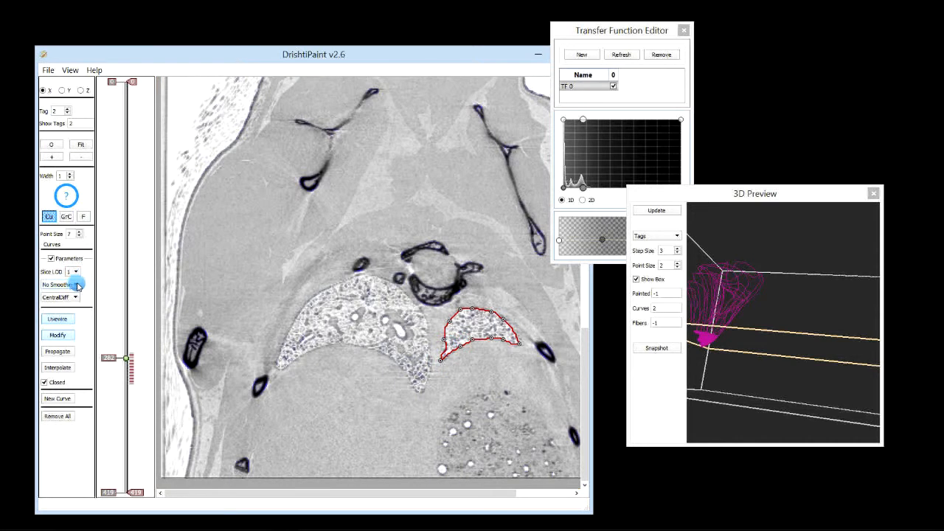
Move the 3D Preview aside and add a control point near the left end of the transfer function's opacity curve
drag(735, 199, 797, 217)
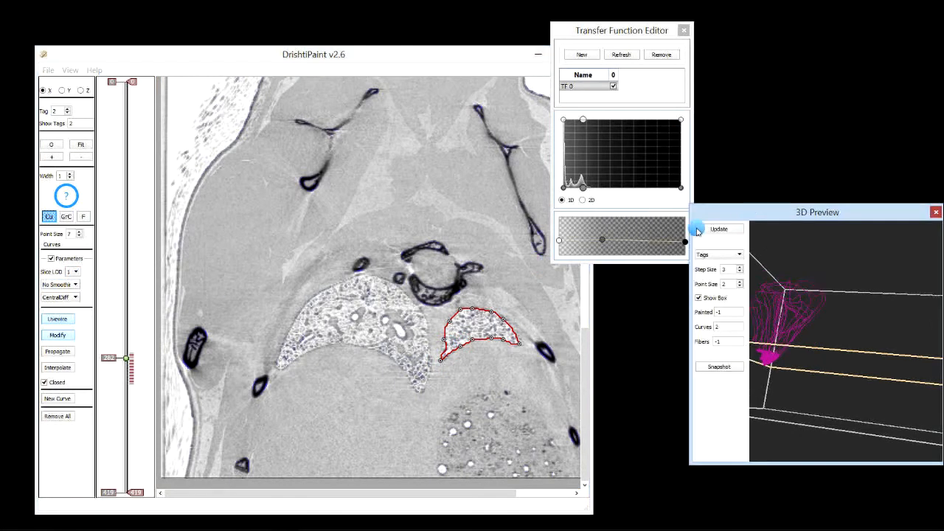
drag(602, 240, 579, 239)
click(581, 239)
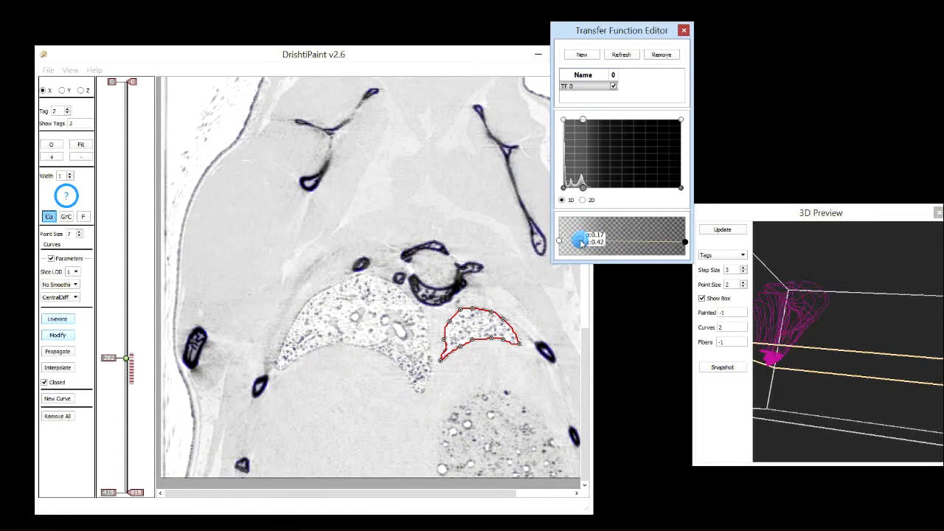
On X slice 283, redraw the curve's lower edge from the right tip back to the lower-left point
click(444, 343)
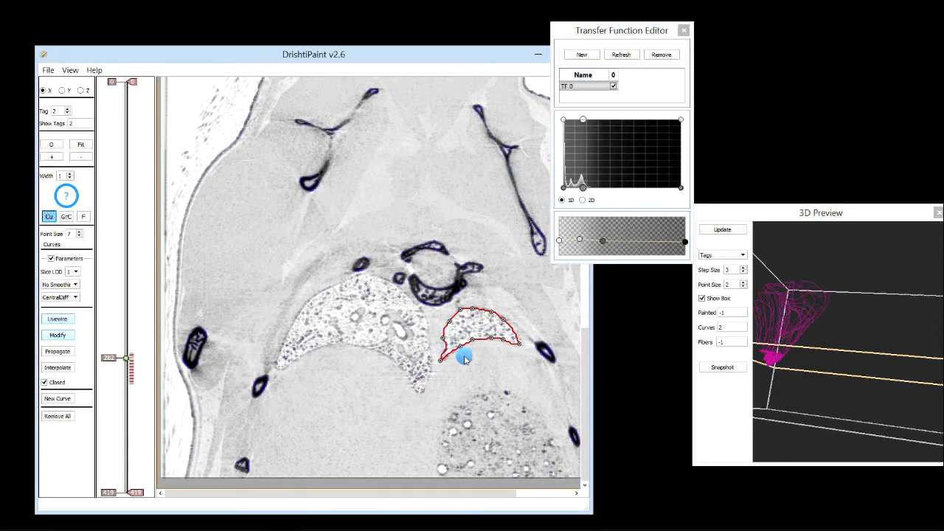
scroll(464, 358, down, 1)
click(444, 361)
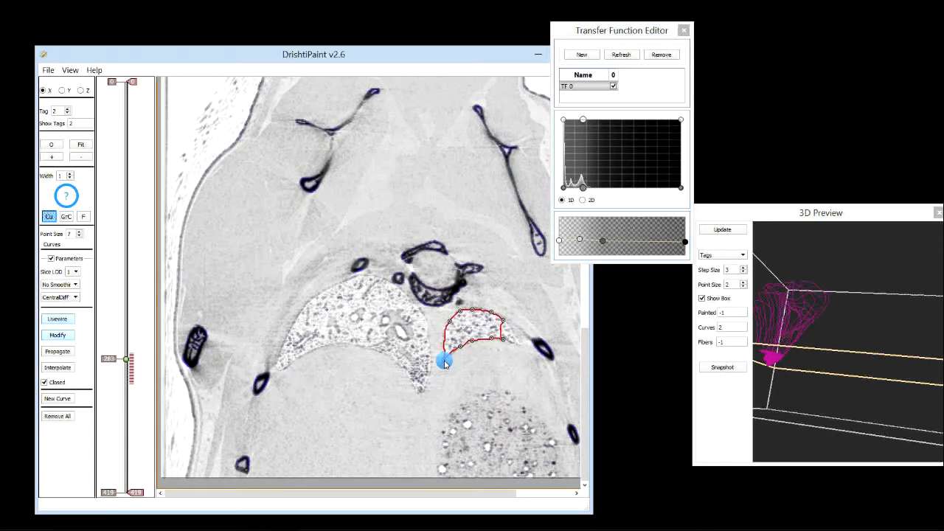
click(519, 344)
mouse_move(505, 342)
mouse_down()
mouse_move(521, 349)
mouse_move(475, 340)
mouse_move(445, 363)
mouse_move(509, 339)
mouse_move(520, 350)
mouse_move(476, 345)
mouse_move(499, 344)
mouse_move(492, 332)
mouse_move(443, 361)
mouse_up()
On X slice 285, nudge the curve's lower-left point onto the lung edge
scroll(453, 358, down, 1)
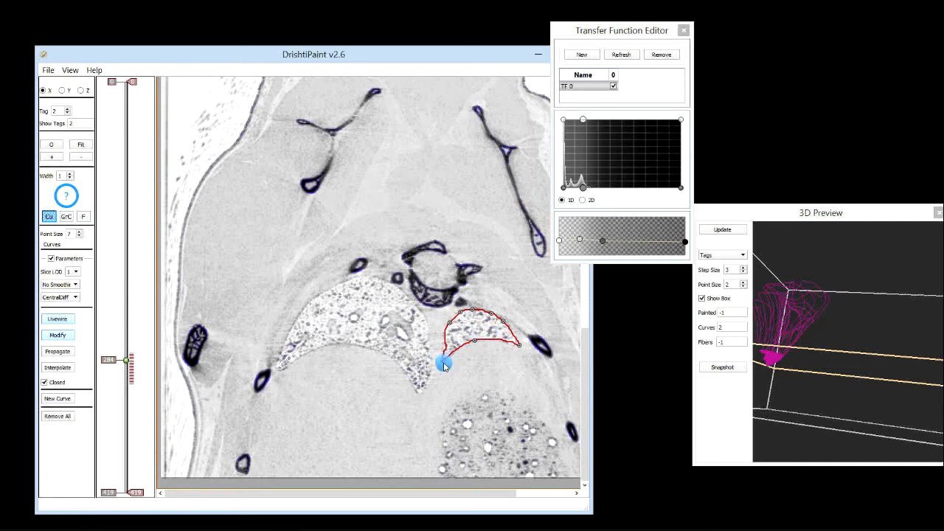
scroll(469, 353, down, 1)
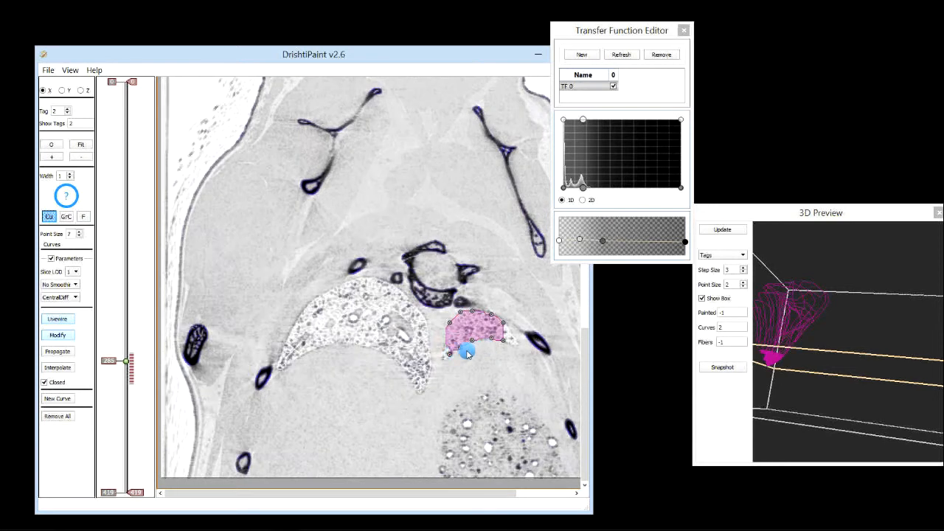
click(443, 361)
mouse_move(443, 361)
mouse_down()
mouse_move(501, 337)
mouse_move(522, 352)
mouse_move(475, 342)
mouse_move(445, 357)
mouse_move(489, 332)
mouse_move(447, 363)
mouse_up()
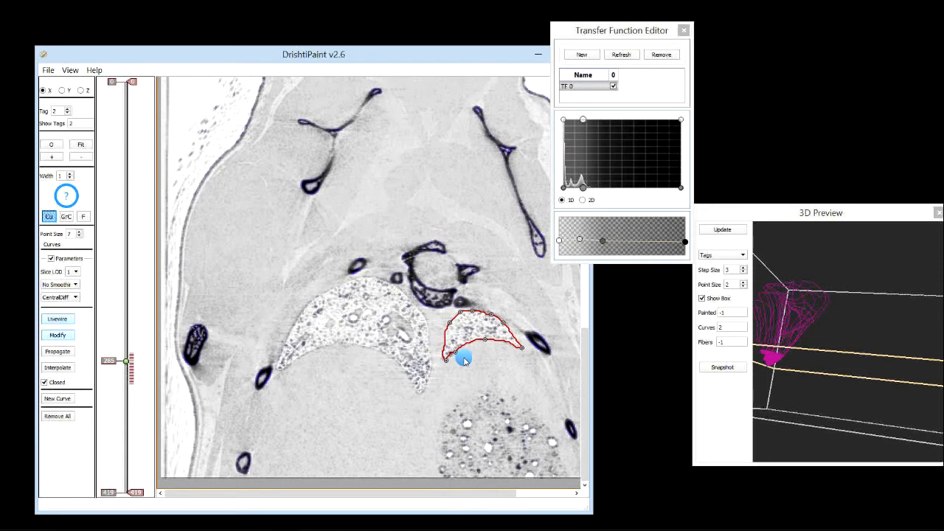
On X slices 286 and 287, pull the curve's lower-right segment out toward the lung's right tip
scroll(464, 361, up, 1)
click(444, 362)
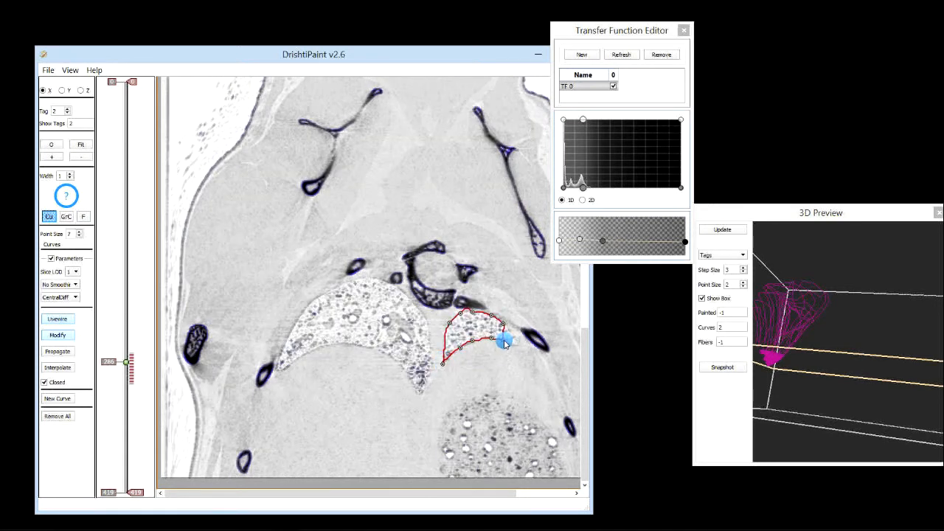
drag(503, 339, 519, 346)
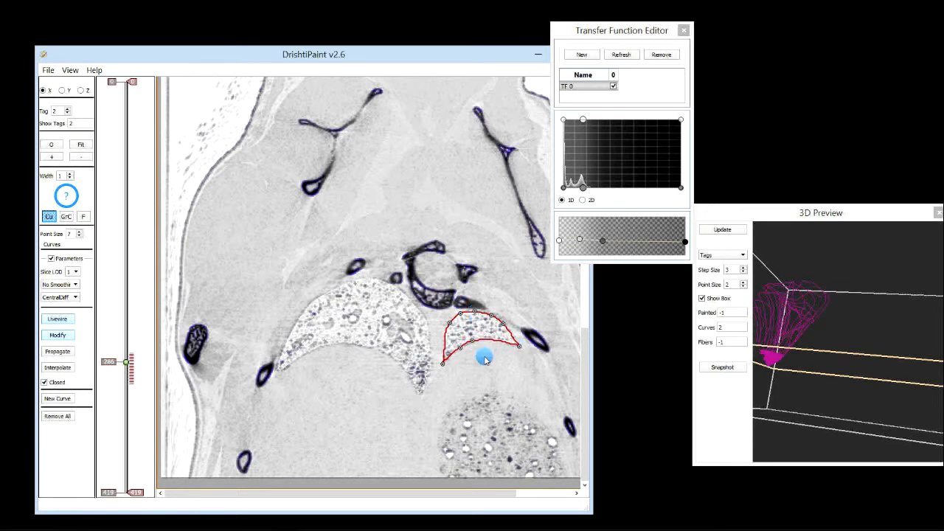
scroll(473, 357, down, 1)
drag(504, 340, 520, 350)
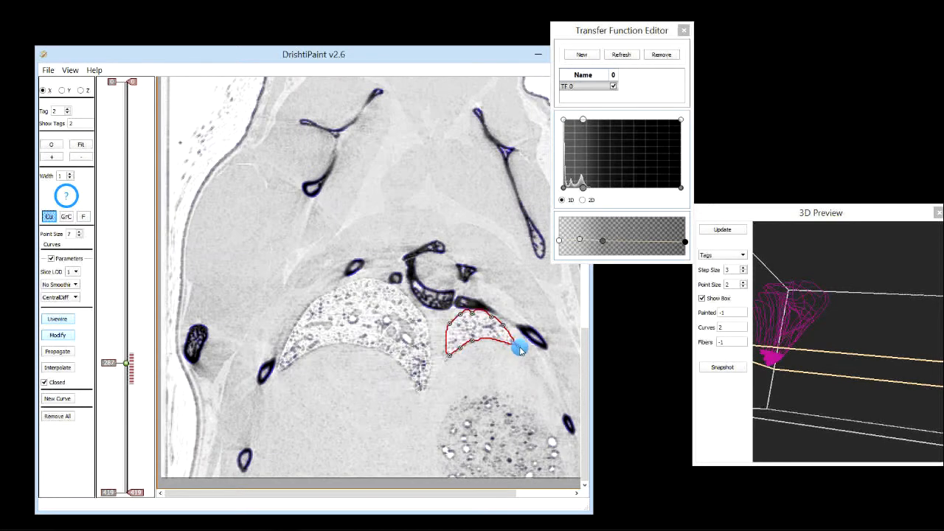
On X slice 287, pull the curve's lower-left point down and nudge its upper point along the lung edge
drag(451, 356, 445, 362)
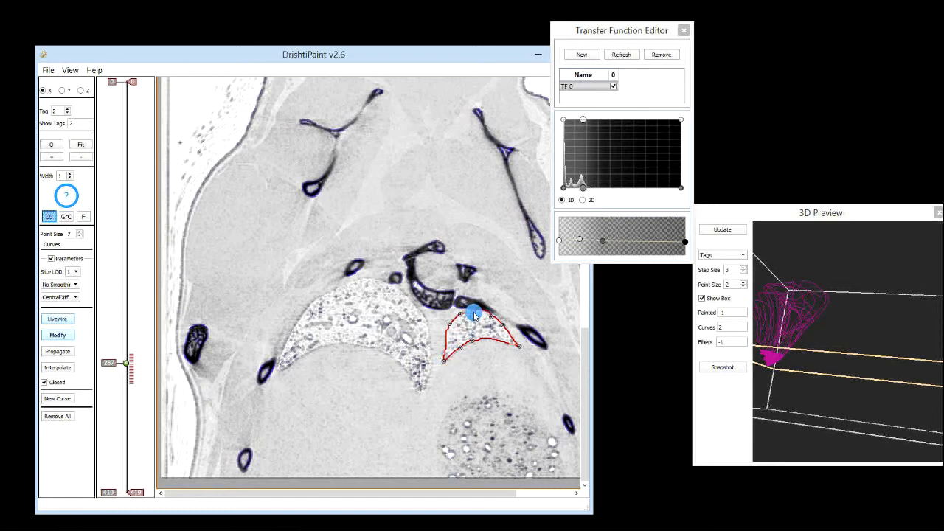
drag(491, 317, 494, 317)
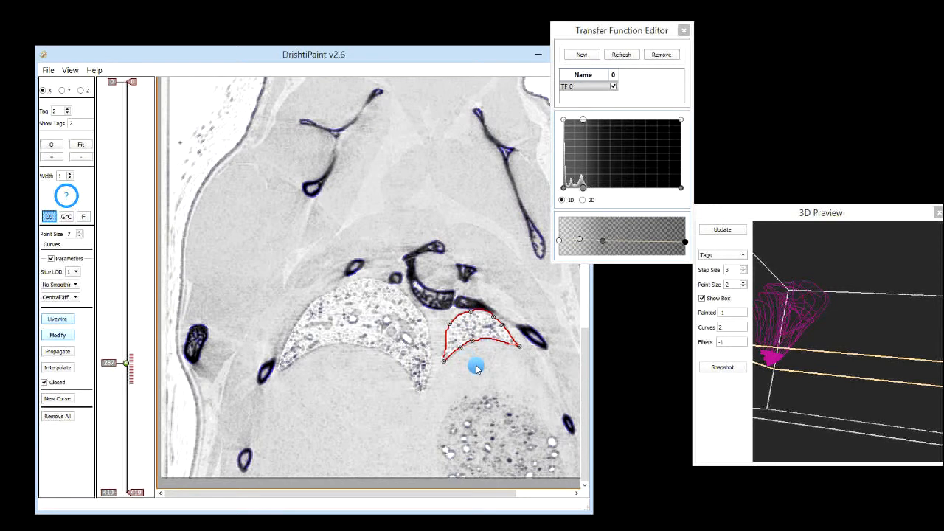
On X slice 288, extend the curve's right tip and refit its lower-left and upper points to the lung outline
scroll(477, 366, up, 1)
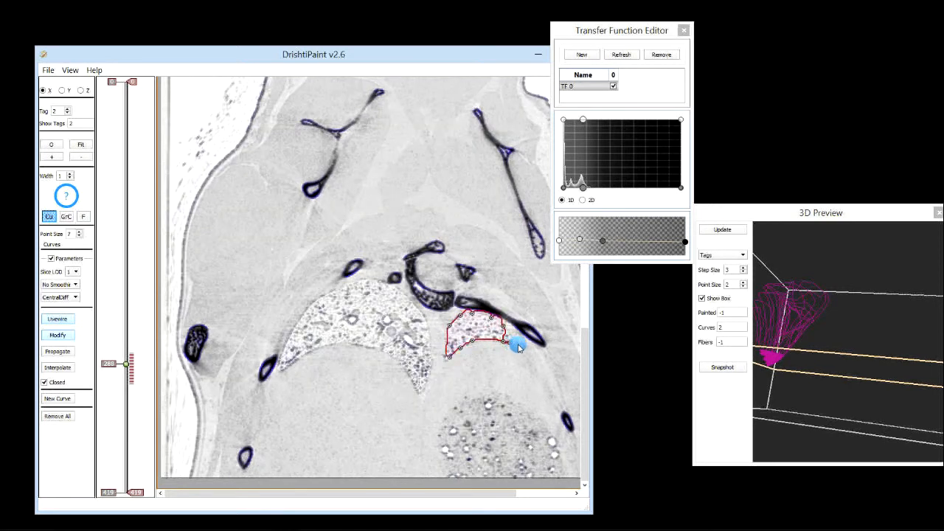
drag(503, 341, 519, 351)
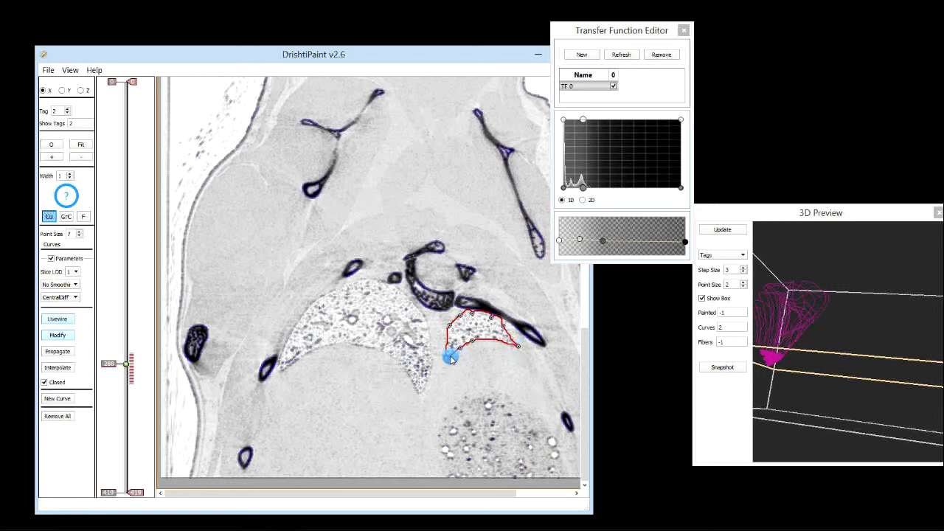
mouse_move(450, 357)
mouse_down()
mouse_move(445, 327)
mouse_move(443, 344)
mouse_up()
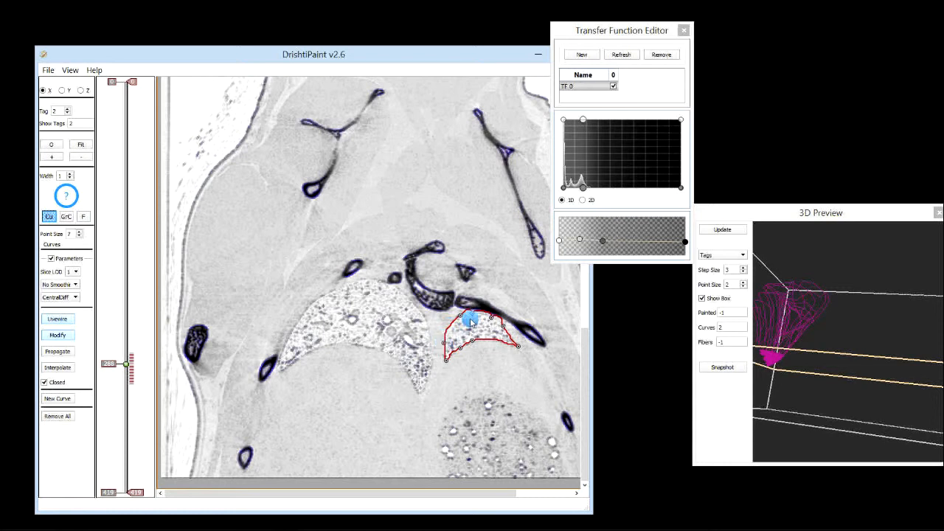
mouse_move(472, 314)
mouse_down()
mouse_move(506, 333)
mouse_move(491, 316)
mouse_move(496, 323)
mouse_up()
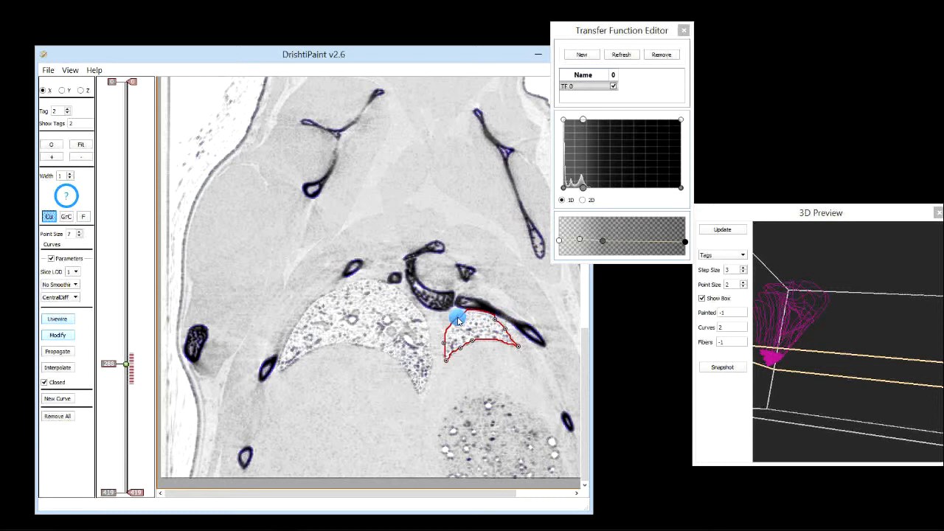
drag(455, 318, 458, 316)
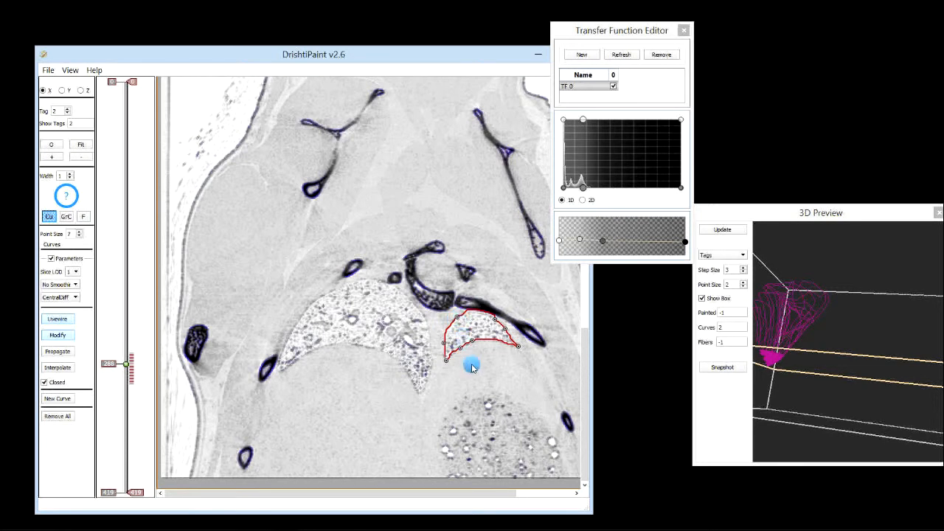
On X slice 289, adjust the curve's right tip to follow the lung edge
scroll(472, 367, down, 1)
click(508, 342)
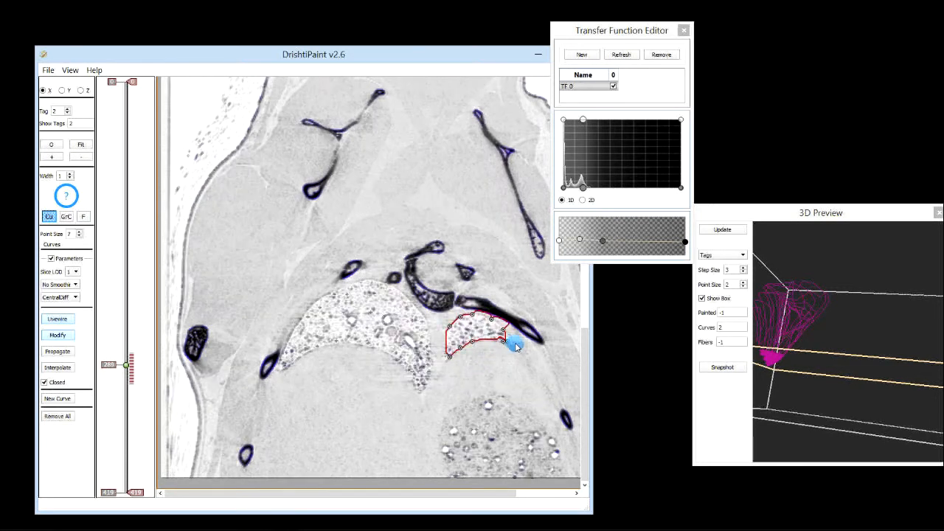
mouse_move(517, 350)
mouse_down()
mouse_move(476, 312)
mouse_move(476, 329)
mouse_move(445, 361)
mouse_move(470, 368)
mouse_up()
On X slice 290, move the curve's lower-left point along the lung's lower edge
scroll(456, 362, down, 1)
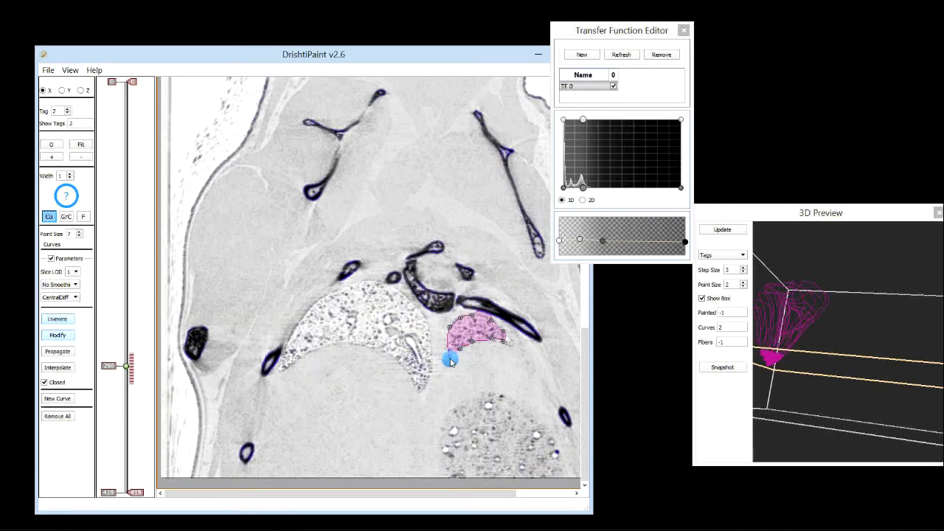
click(445, 364)
mouse_move(446, 364)
mouse_down()
mouse_move(497, 331)
mouse_move(511, 346)
mouse_move(494, 344)
mouse_move(514, 348)
mouse_move(494, 344)
mouse_move(517, 351)
mouse_move(491, 318)
mouse_move(459, 355)
mouse_move(457, 331)
mouse_move(444, 332)
mouse_move(448, 381)
mouse_move(445, 347)
mouse_move(465, 386)
mouse_move(478, 364)
mouse_move(446, 358)
mouse_move(507, 341)
mouse_move(501, 338)
mouse_move(512, 349)
mouse_move(470, 373)
mouse_up()
On X slice 292, pull the curve's right tip slightly inward onto the lung edge
scroll(469, 370, down, 1)
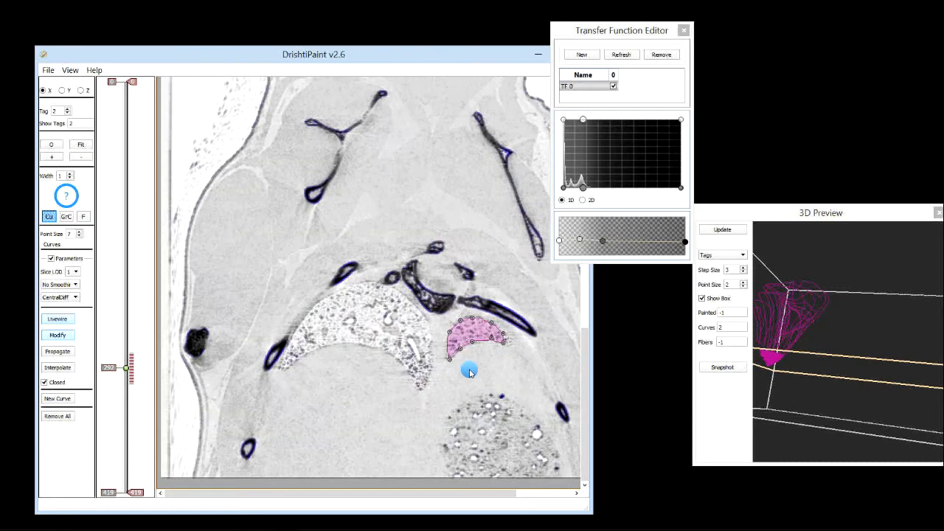
click(509, 344)
mouse_move(510, 346)
mouse_down()
mouse_move(475, 337)
mouse_move(497, 347)
mouse_move(447, 362)
mouse_move(448, 332)
mouse_move(467, 362)
mouse_move(505, 346)
mouse_up()
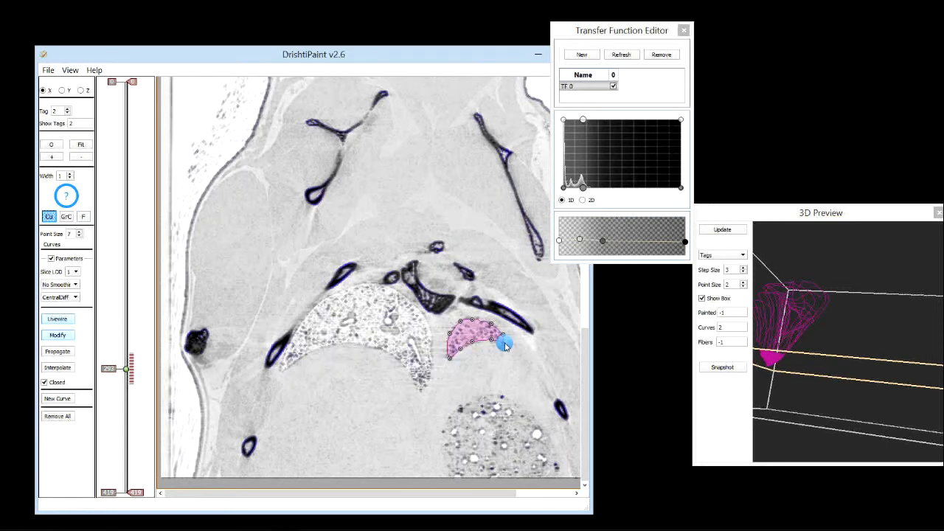
Around X slice 302, nudge the curve's lower-left point upward onto the lung edge
scroll(491, 360, down, 2)
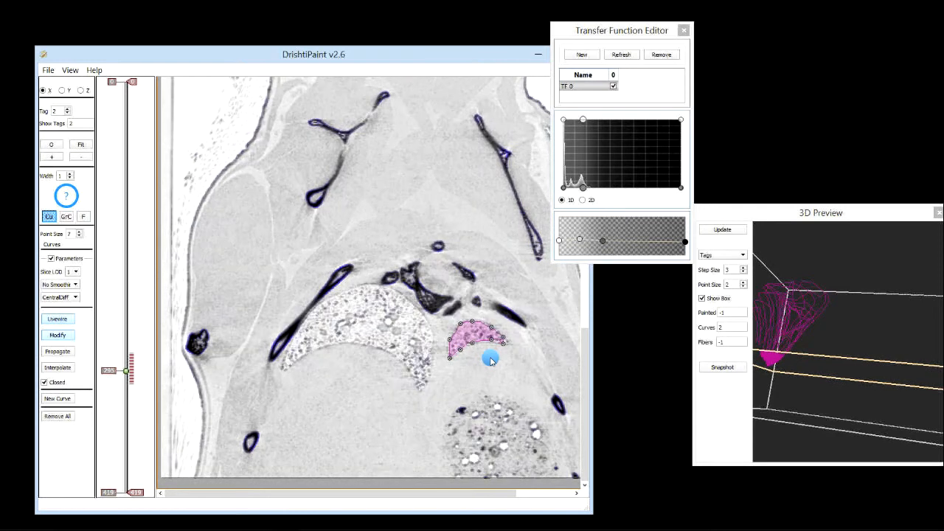
scroll(491, 361, down, 7)
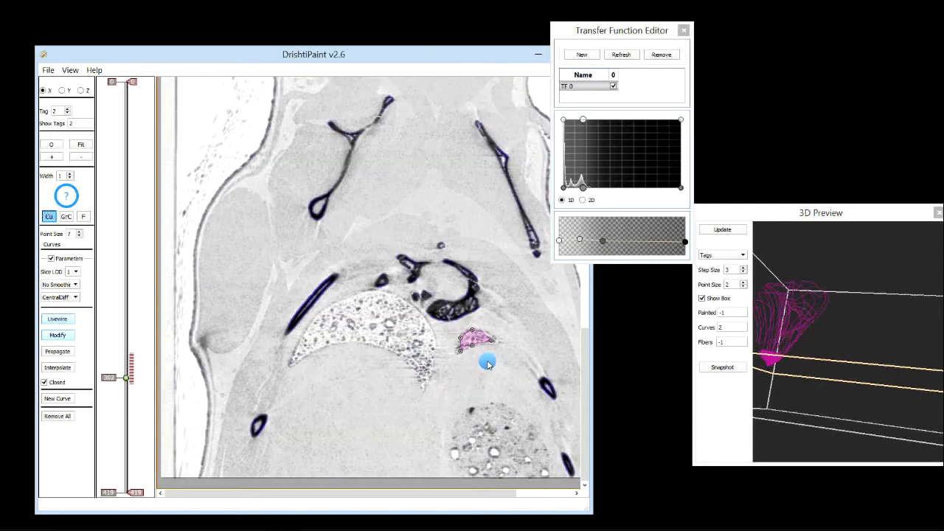
scroll(488, 363, up, 2)
mouse_move(457, 353)
mouse_down()
mouse_move(448, 353)
mouse_move(491, 337)
mouse_move(505, 346)
mouse_move(459, 358)
mouse_move(497, 337)
mouse_move(503, 343)
mouse_move(458, 344)
mouse_up()
On X slice 302, stretch the curve's lower edge rightward toward the lung's right tip
scroll(464, 358, down, 1)
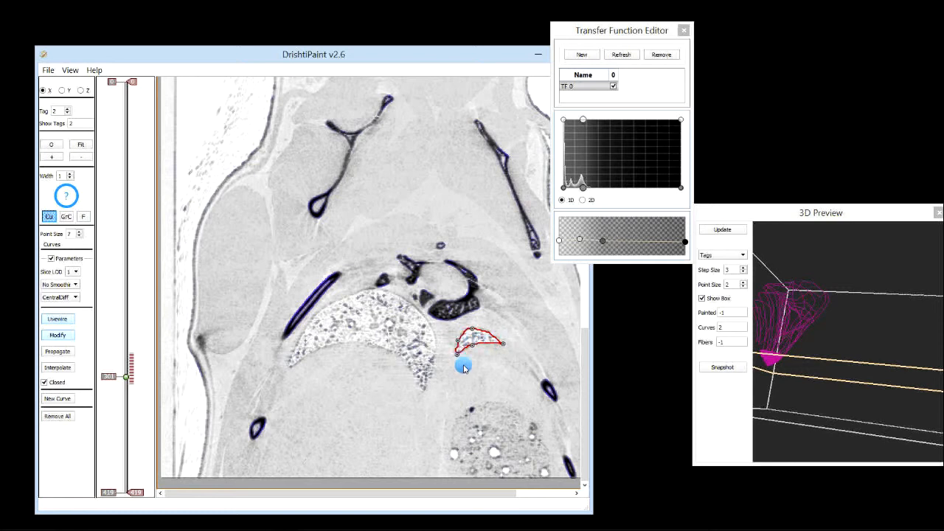
scroll(460, 355, up, 1)
drag(460, 354, 504, 348)
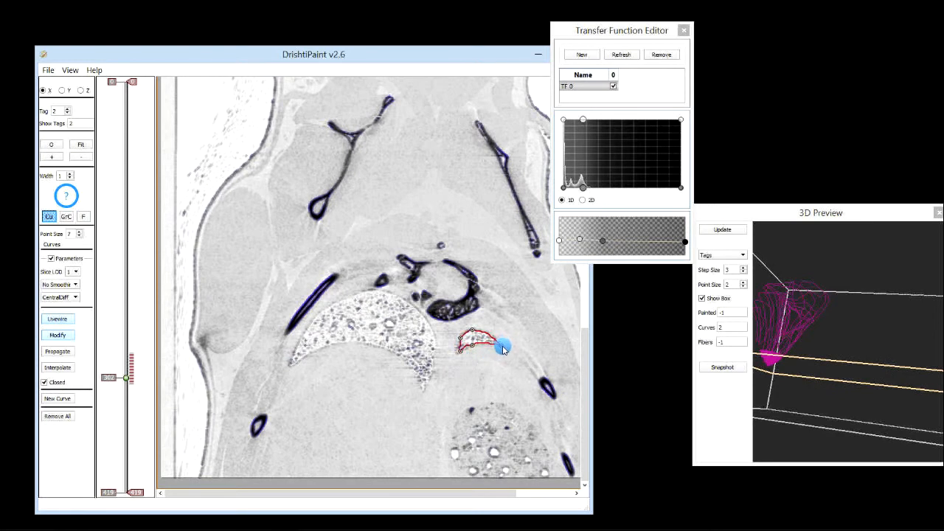
On X slices 303 and 304, pull the small curve's points outward to cover the lung tip
scroll(482, 366, down, 1)
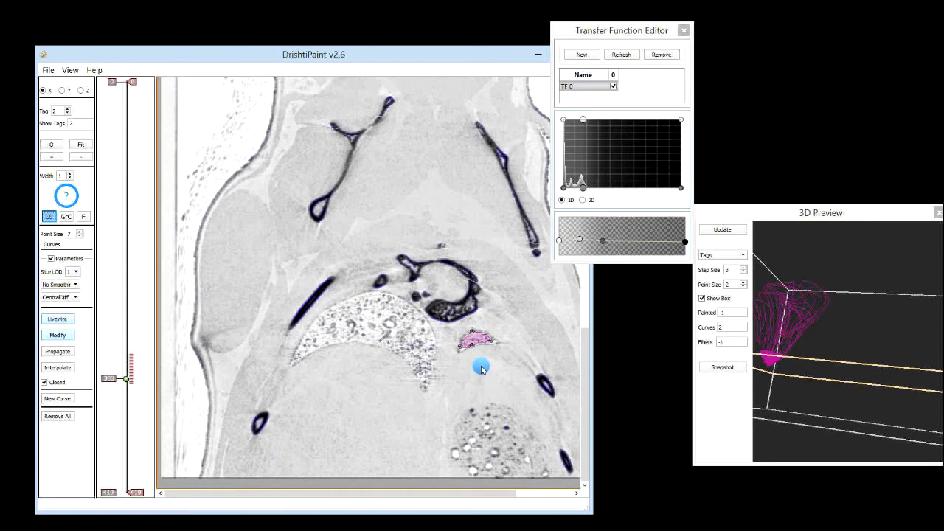
drag(460, 350, 482, 346)
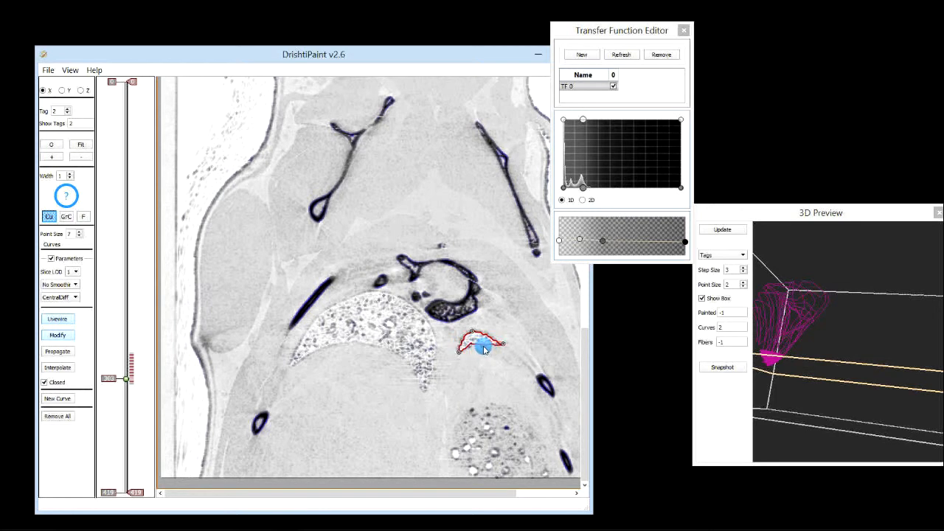
scroll(474, 353, down, 1)
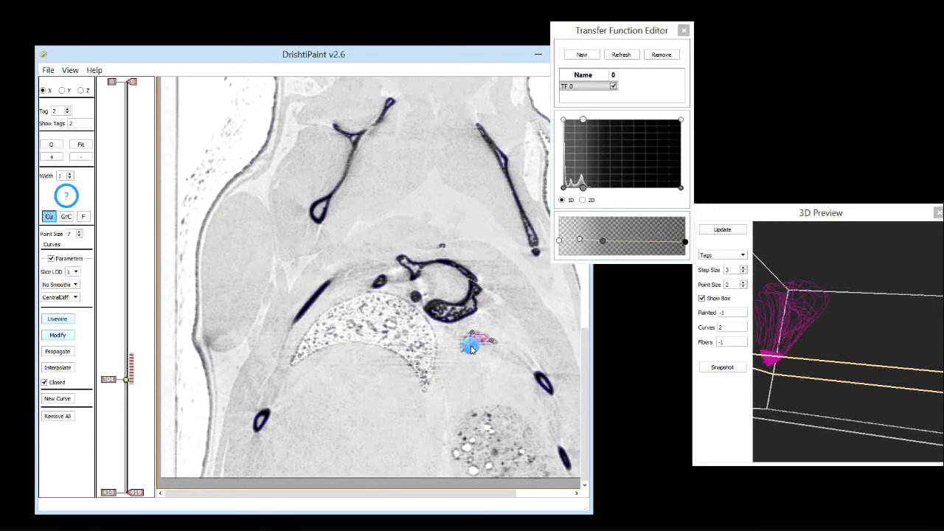
drag(494, 344, 500, 347)
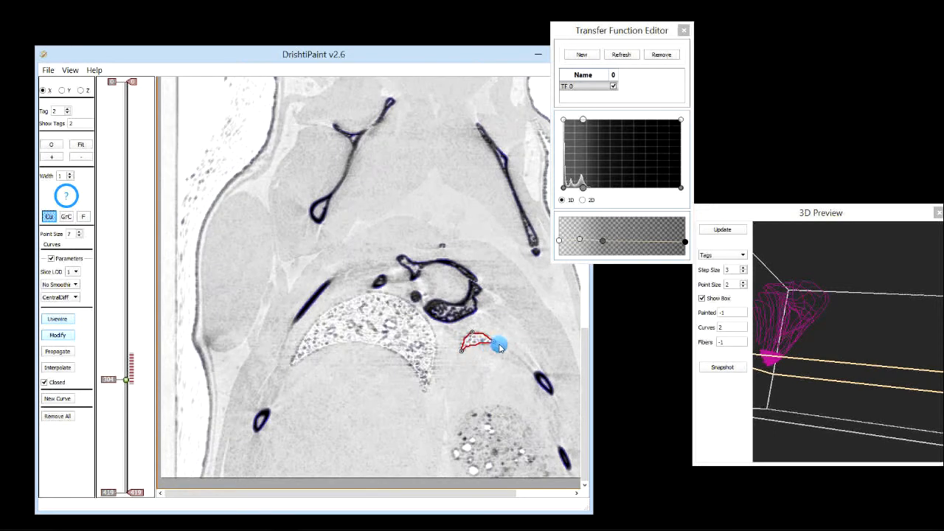
On X slices 305 and 306, adjust the small curve's end points to fit the lung tip
scroll(484, 362, down, 1)
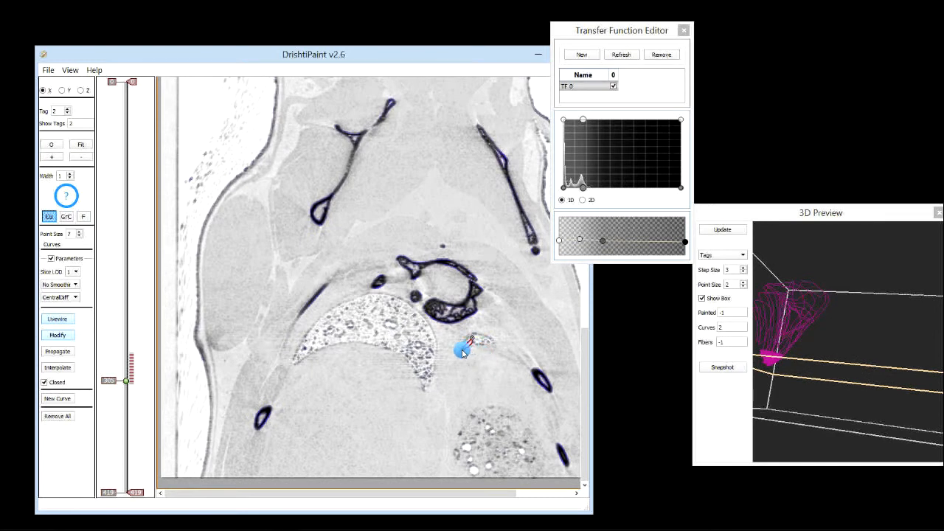
drag(485, 342, 497, 342)
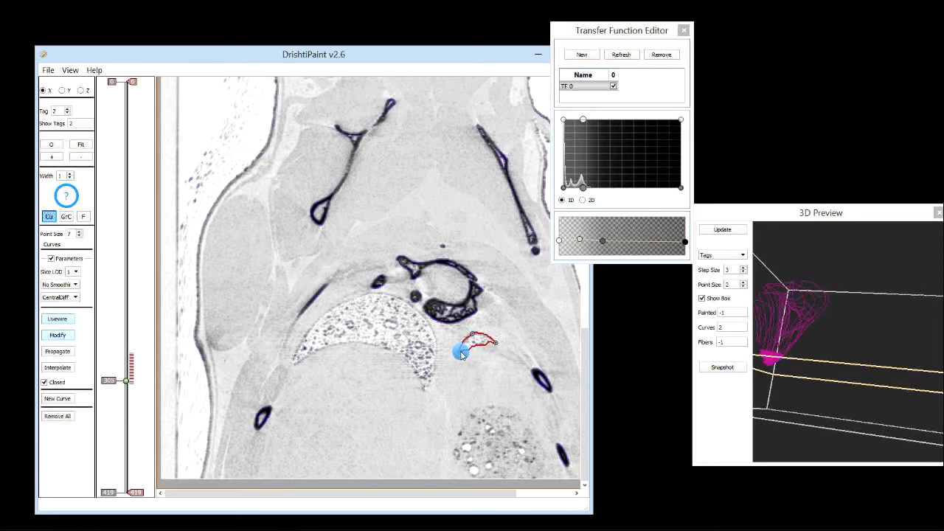
scroll(471, 364, down, 1)
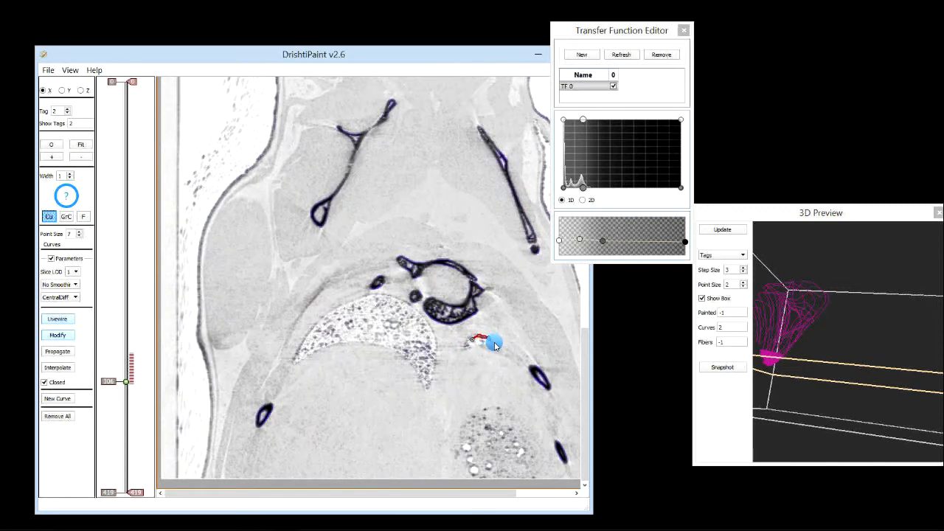
drag(497, 347, 483, 347)
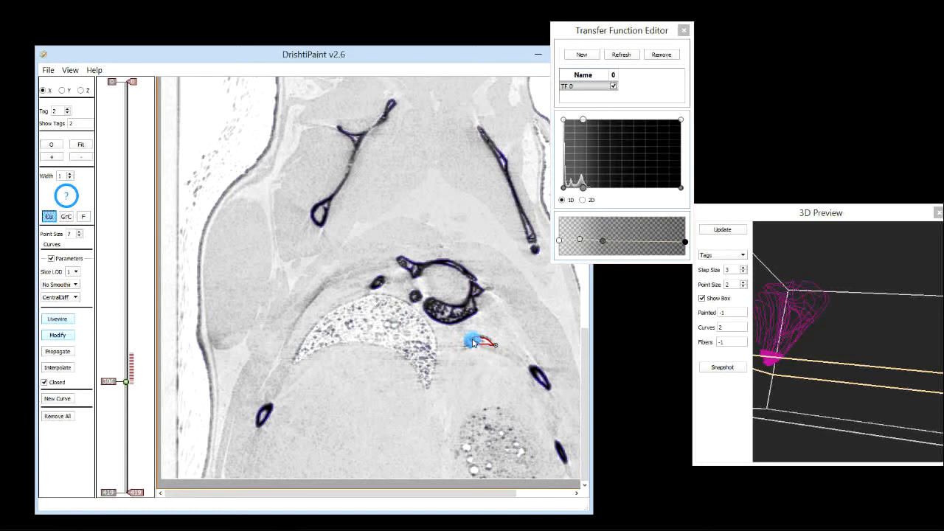
drag(465, 346, 464, 343)
scroll(473, 354, down, 1)
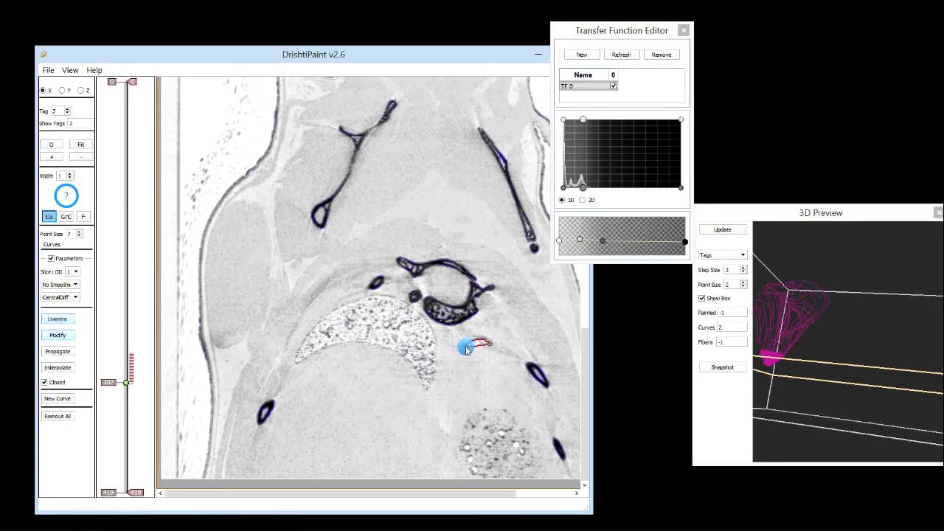
scroll(474, 353, up, 1)
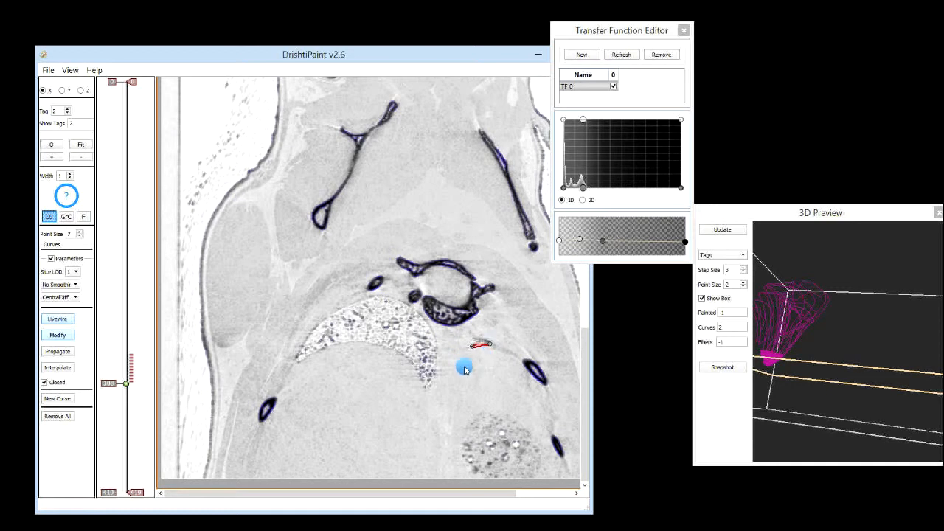
click(55, 336)
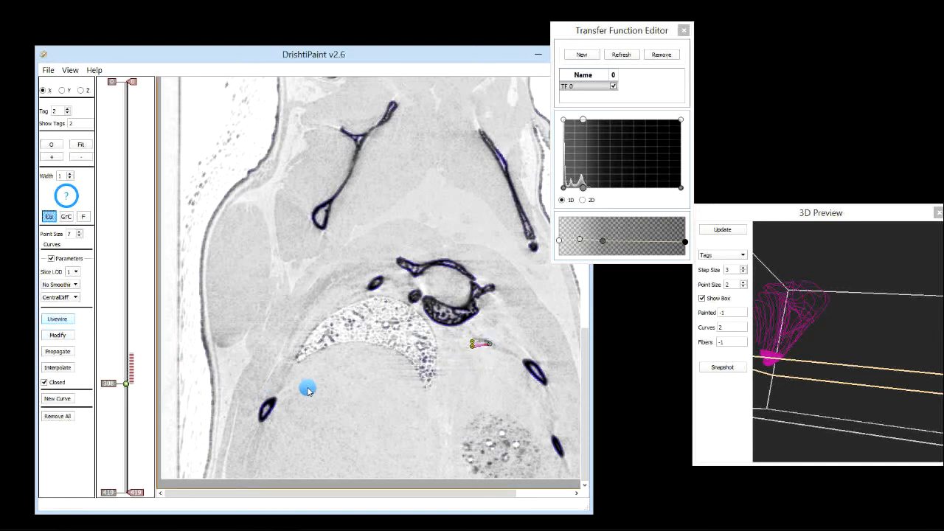
scroll(305, 387, up, 2)
scroll(307, 392, down, 2)
click(58, 337)
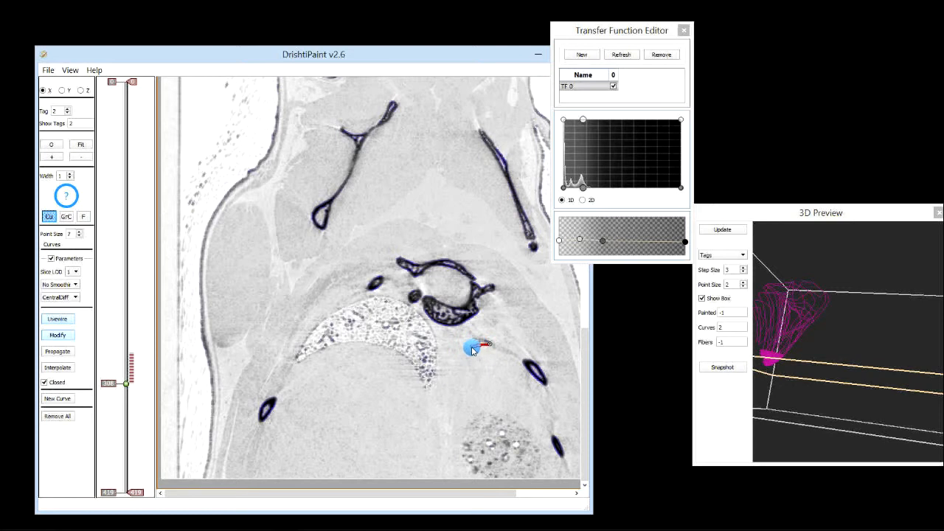
click(56, 335)
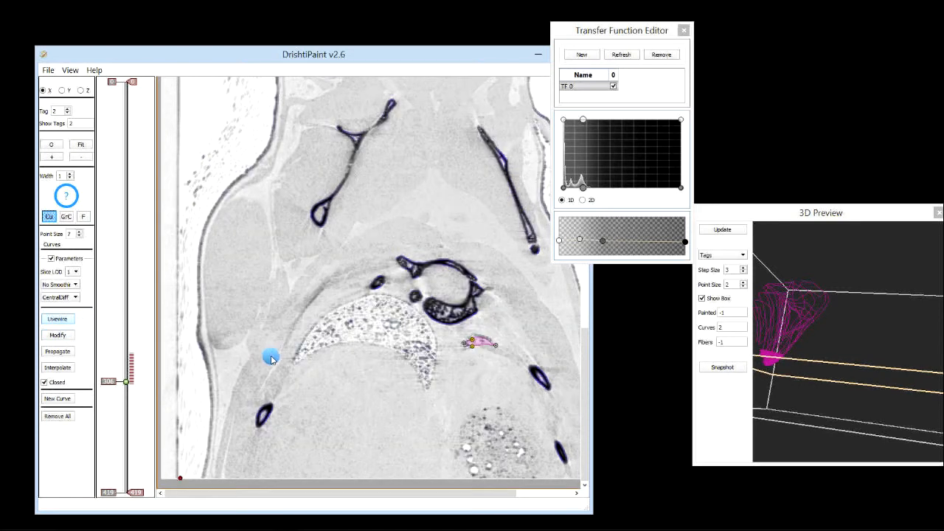
On X slice 297, move the curve's upper-left and lower-left points in Modify mode to fit the lung edge
scroll(271, 359, up, 12)
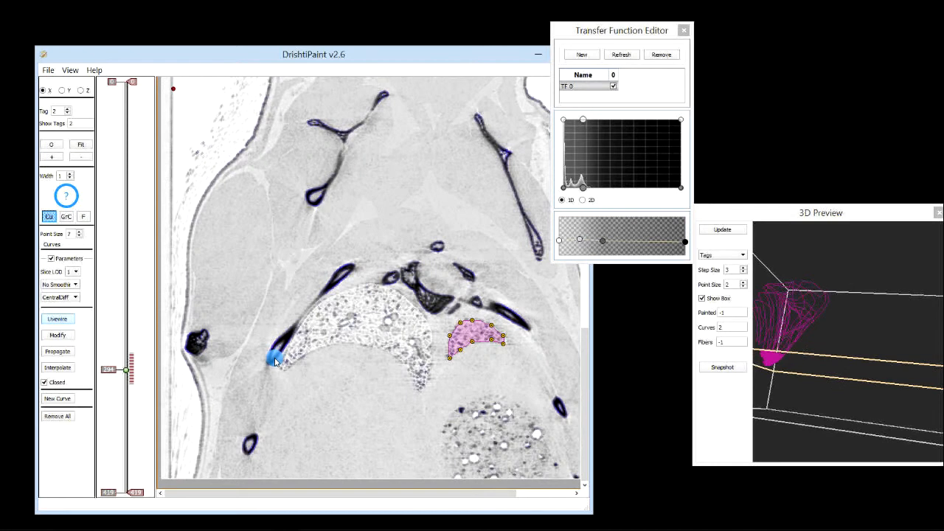
scroll(274, 361, down, 3)
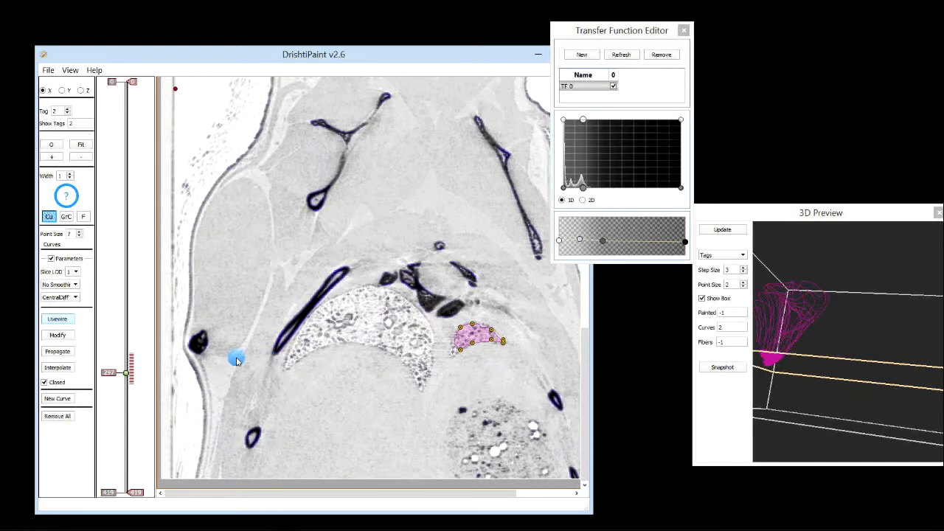
click(53, 337)
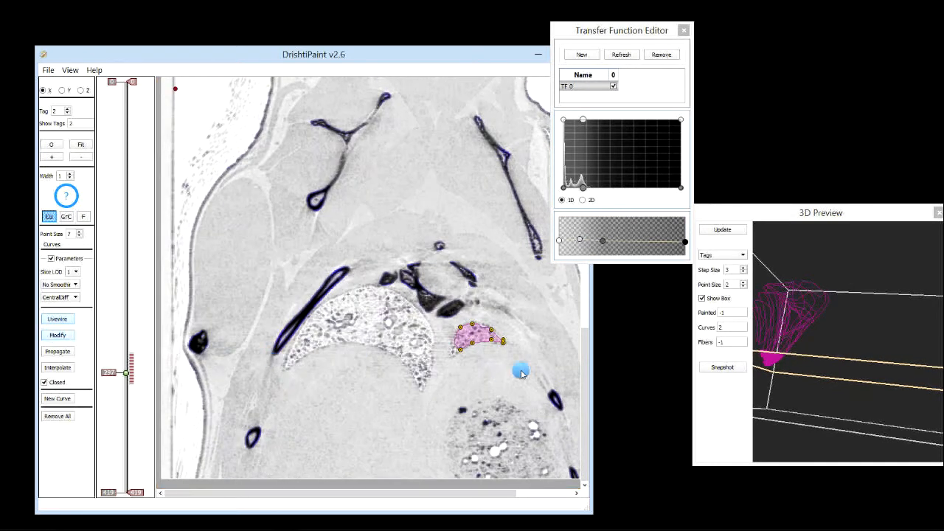
click(457, 354)
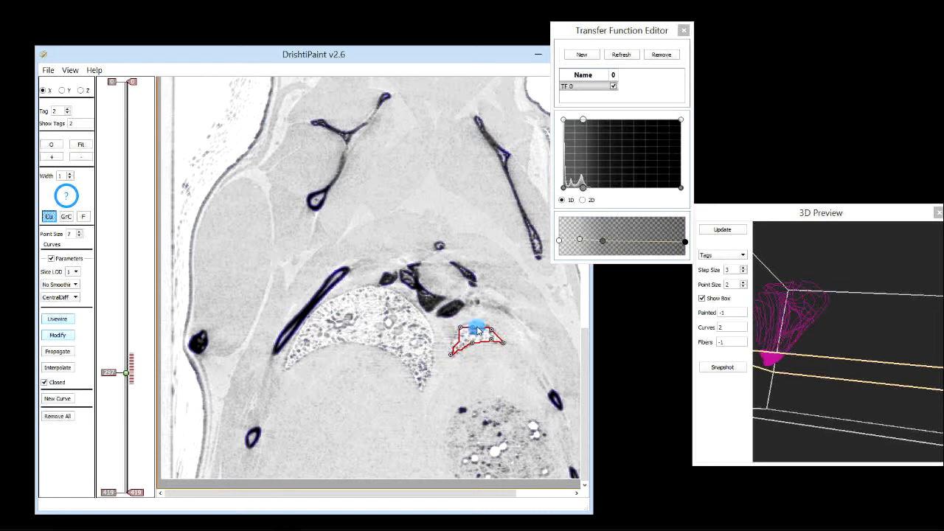
drag(480, 329, 459, 333)
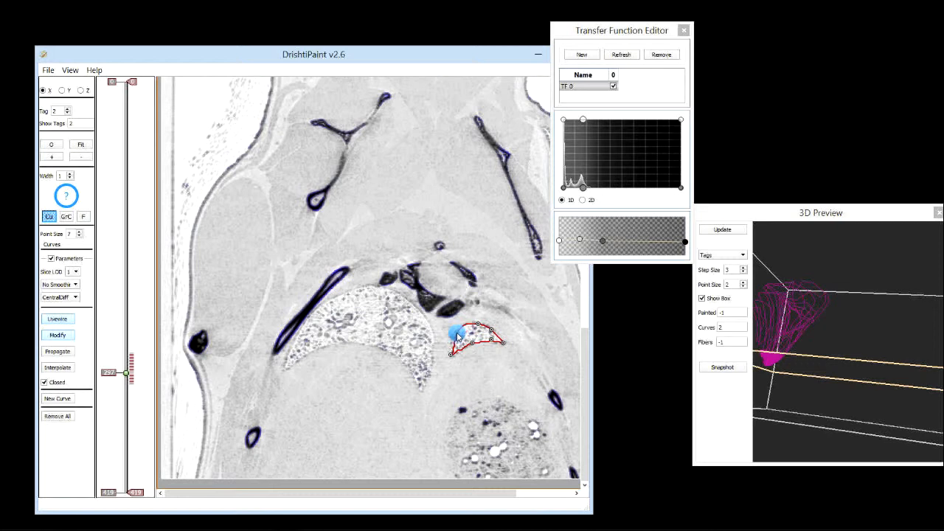
drag(458, 336, 449, 358)
click(57, 338)
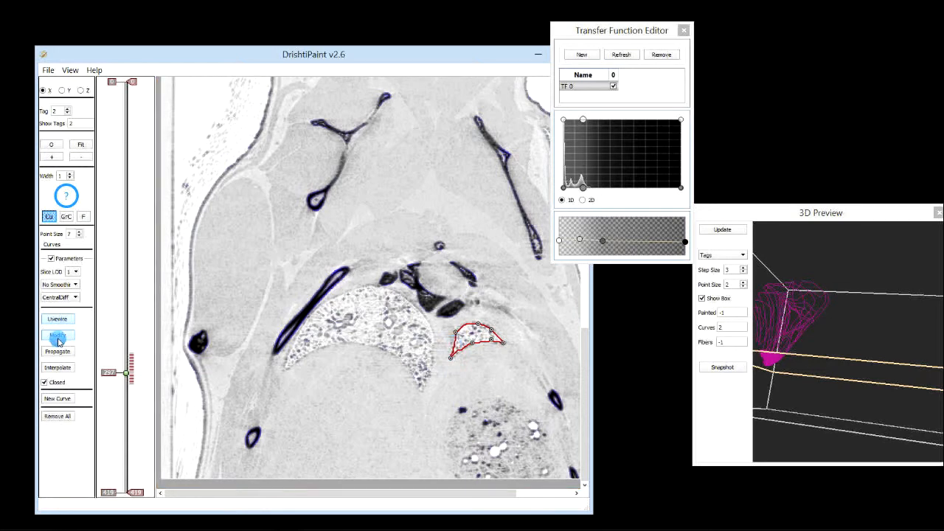
Propagate the curve forward from X slice 277 through the following slices, dismissing the stop notice
scroll(426, 341, up, 1)
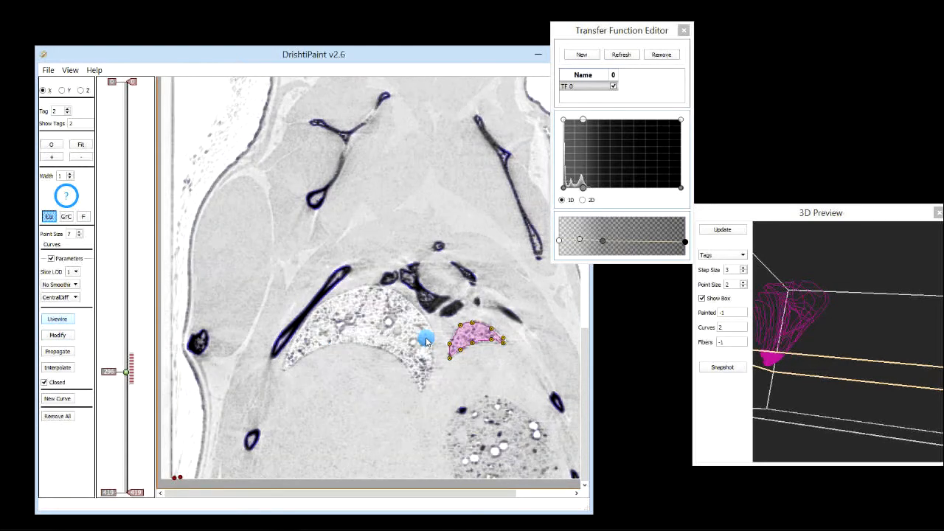
scroll(426, 341, up, 13)
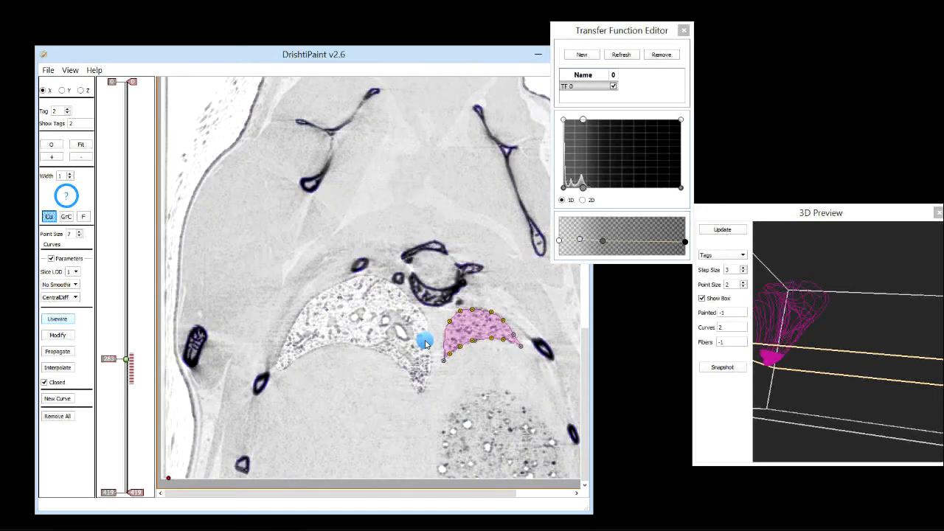
scroll(426, 344, up, 10)
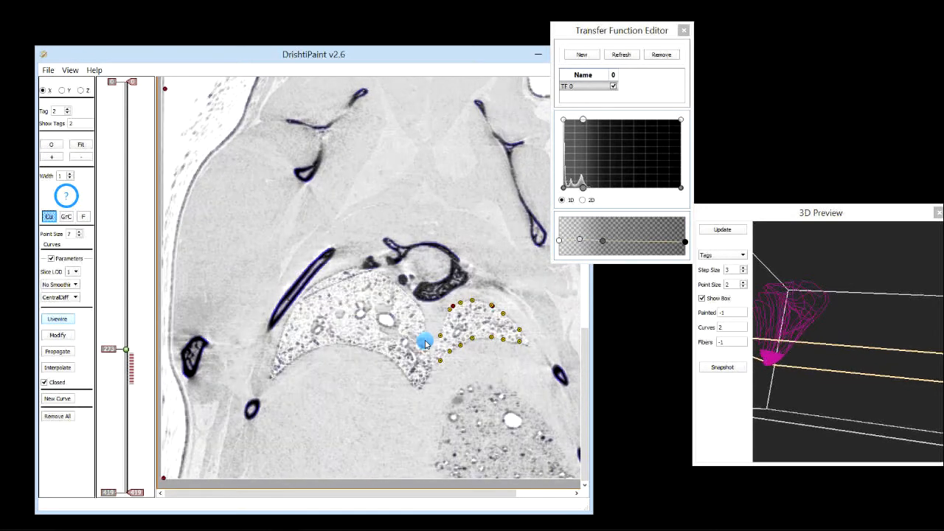
scroll(426, 344, down, 10)
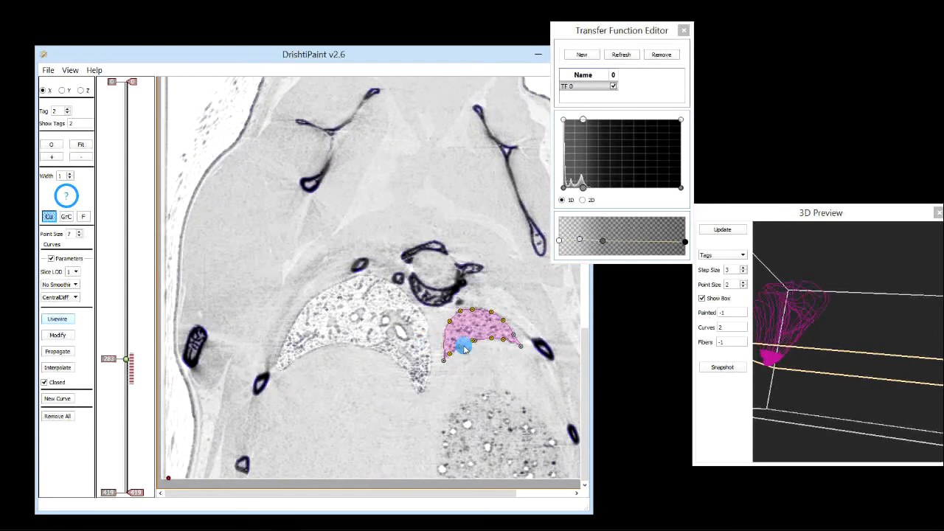
scroll(463, 349, up, 6)
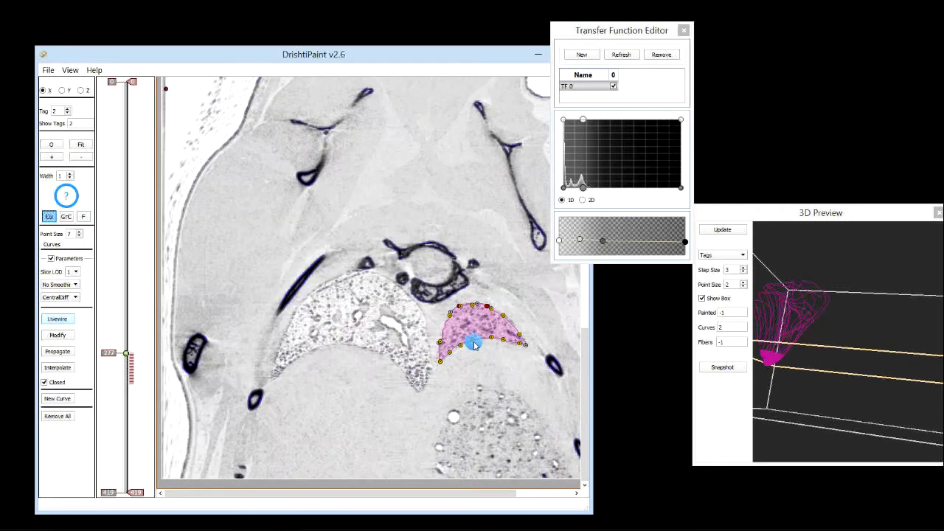
scroll(477, 345, up, 1)
scroll(476, 344, down, 1)
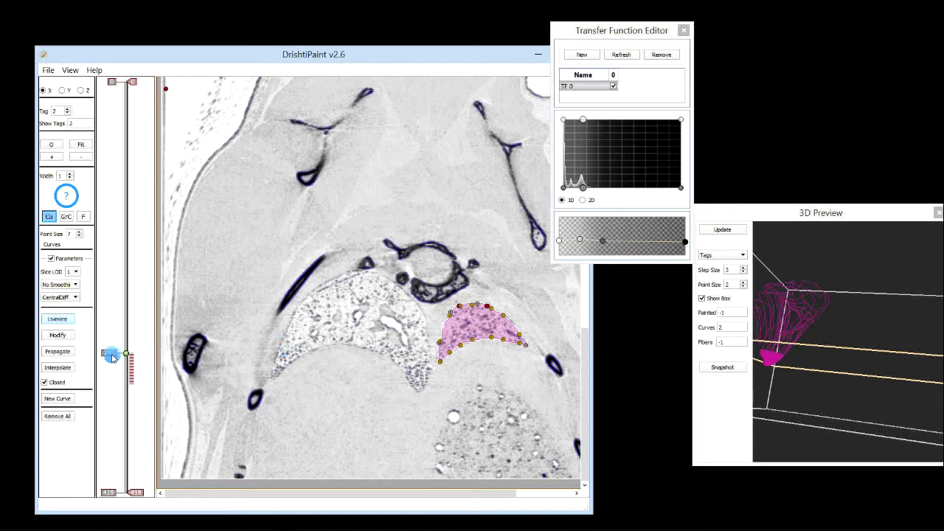
click(66, 352)
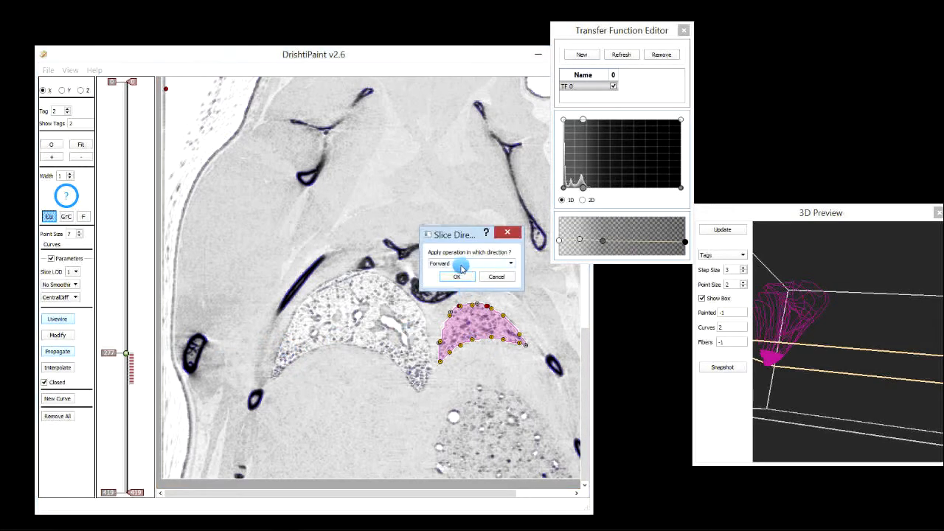
click(450, 264)
click(452, 277)
key(Return)
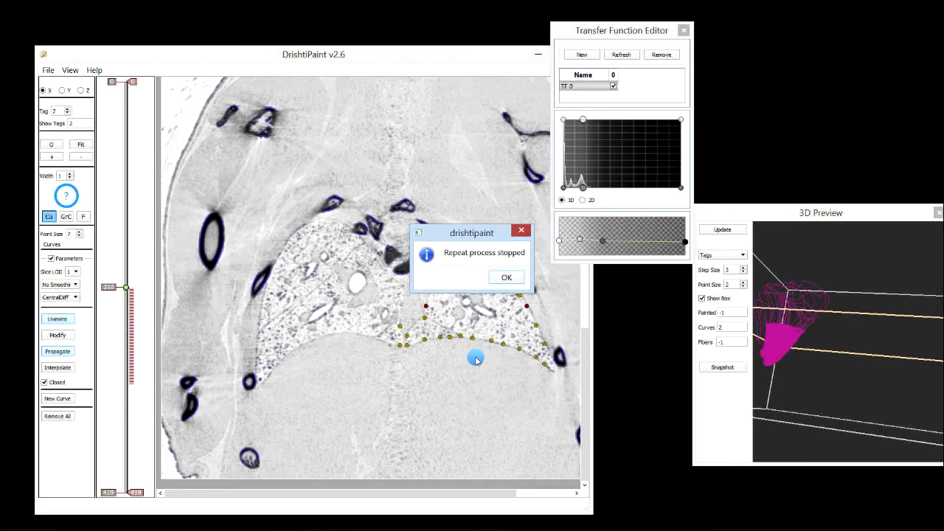
key(Return)
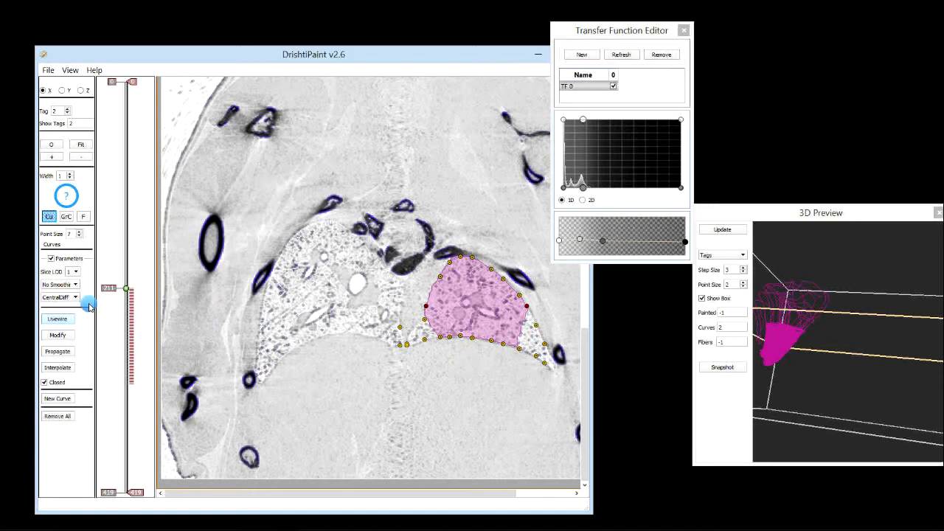
On X slice 211, in Modify mode, pull the curve's lower-right and lower-left points outward to the lung tips
click(58, 335)
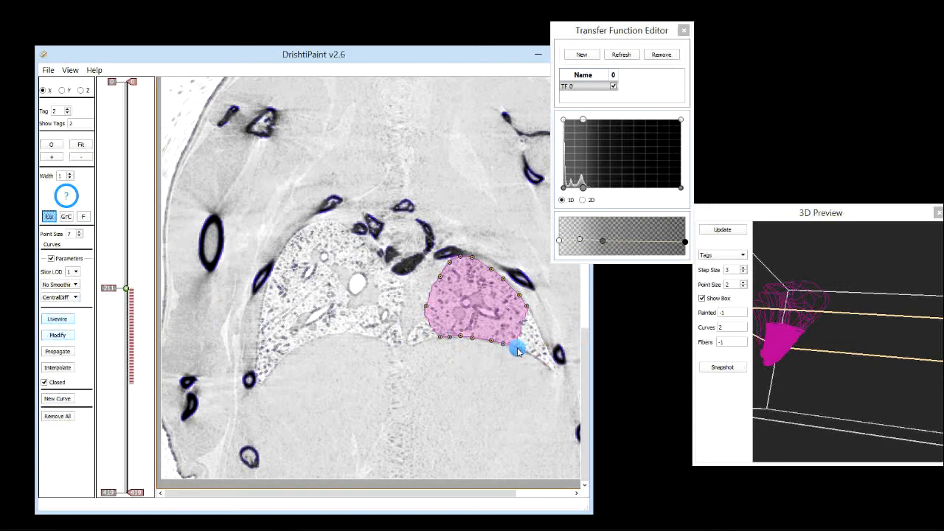
drag(531, 348, 558, 370)
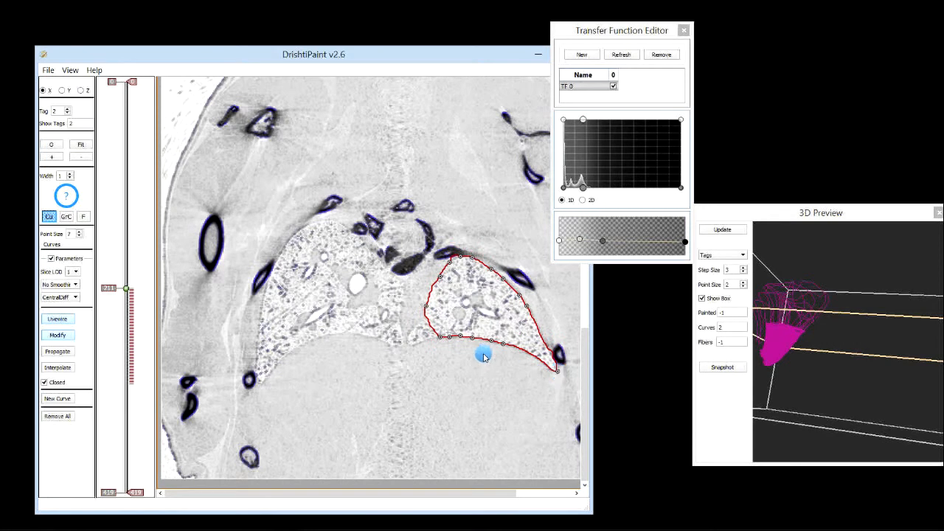
drag(439, 338, 411, 348)
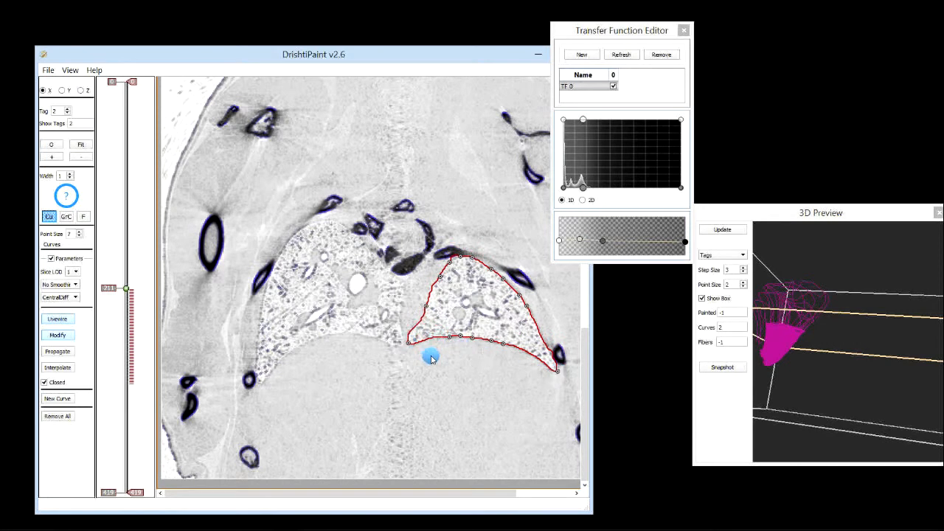
On X slices 212 to 214, drag the curve's lower-left and lower-right points outward to the lung tips
scroll(439, 339, down, 1)
drag(439, 339, 408, 345)
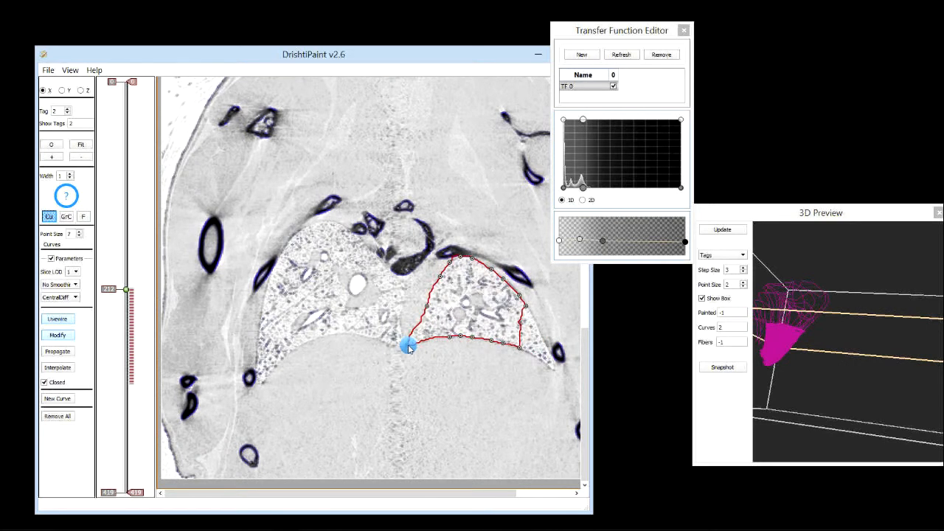
drag(521, 348, 559, 374)
scroll(450, 348, down, 1)
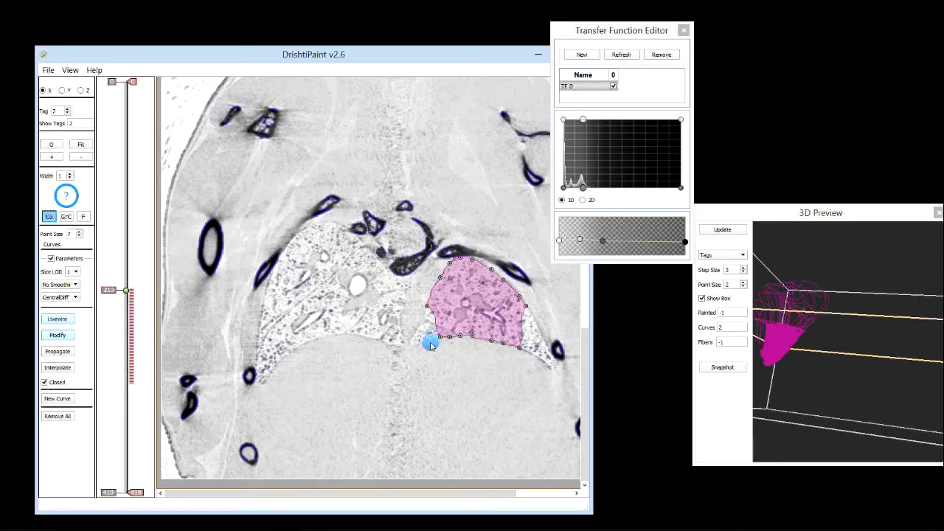
drag(425, 345, 415, 349)
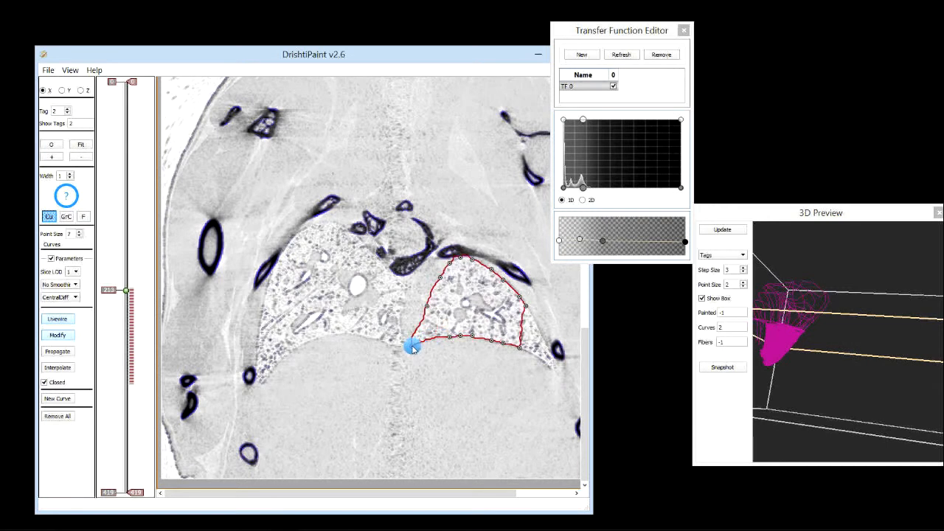
drag(521, 344, 558, 371)
scroll(438, 339, down, 1)
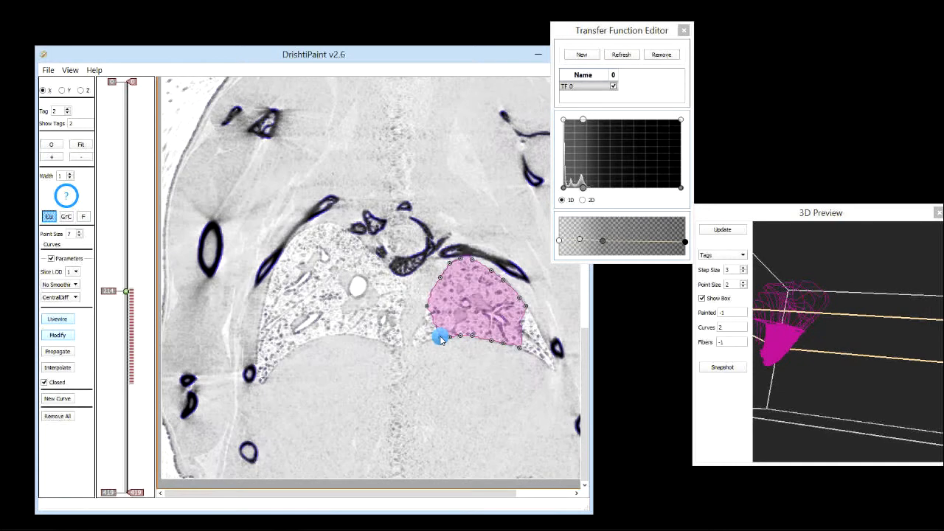
drag(416, 345, 414, 349)
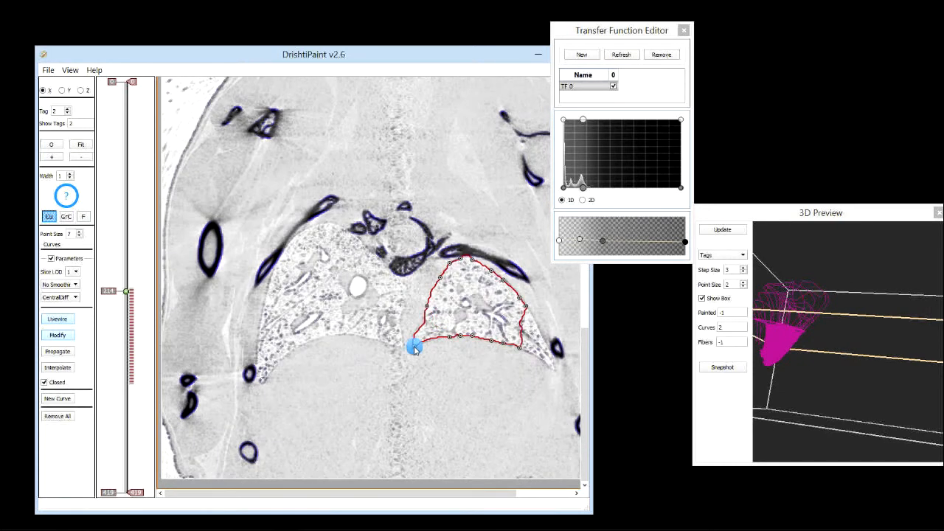
drag(521, 352, 556, 370)
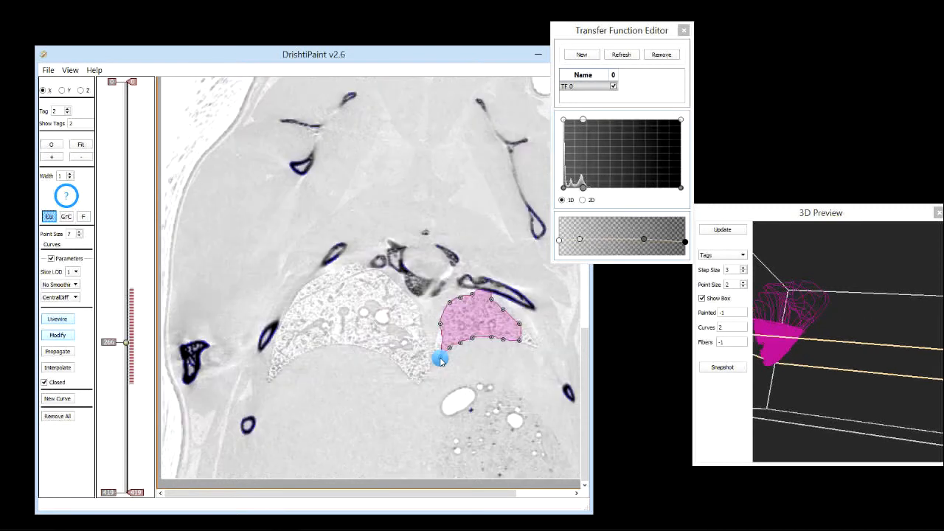
On X slices 266 to 269, move the curve's lower-left and right end points to fit the lung tip
drag(441, 360, 431, 367)
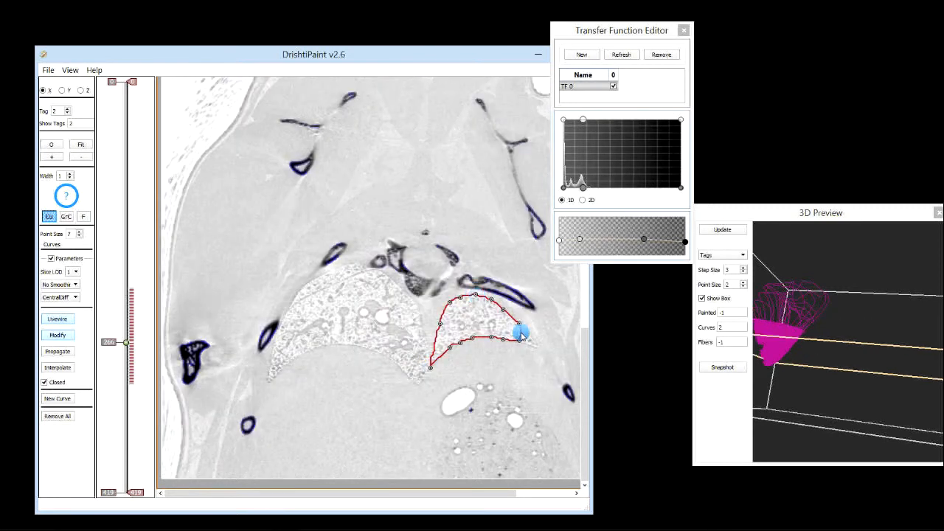
drag(519, 338, 536, 348)
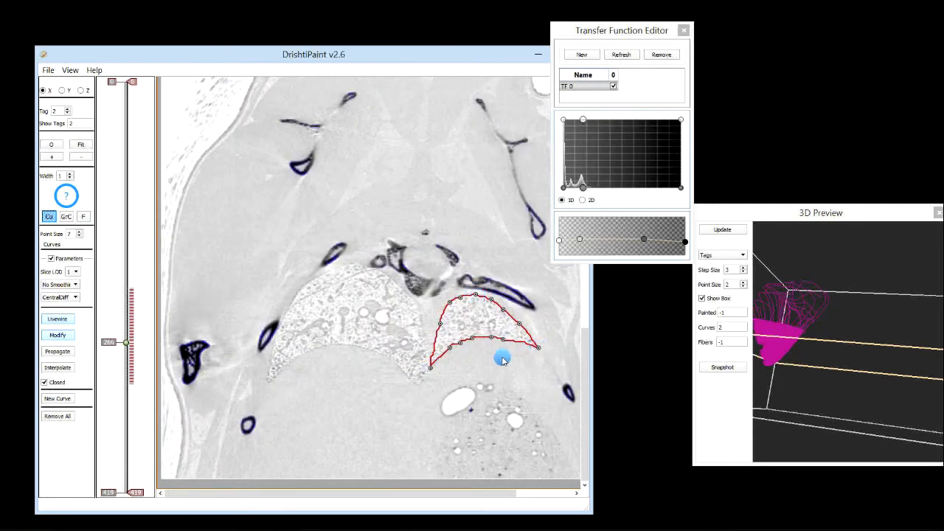
scroll(501, 359, down, 1)
drag(440, 358, 429, 365)
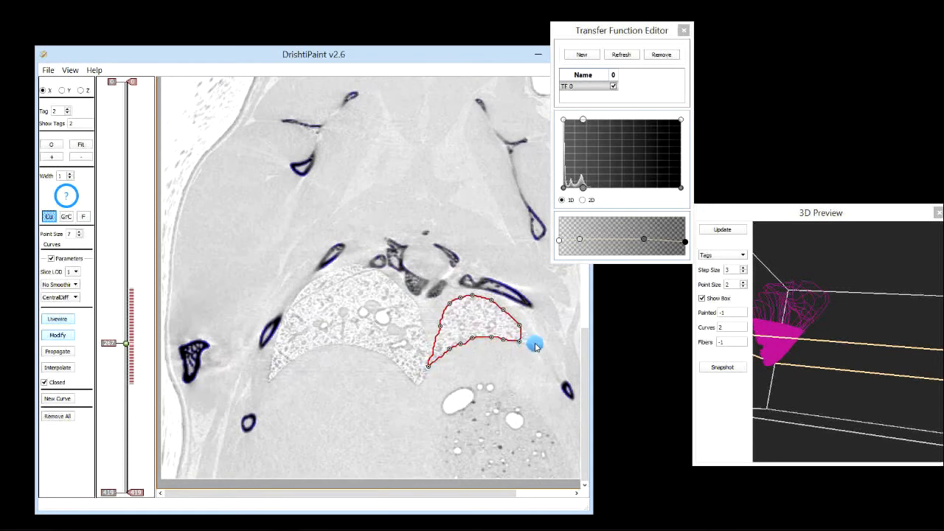
scroll(483, 368, down, 1)
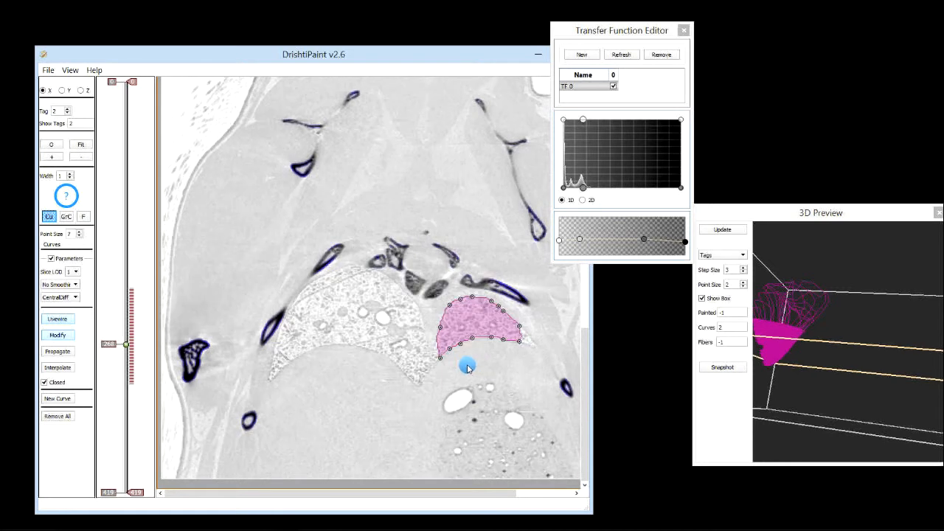
drag(440, 359, 431, 365)
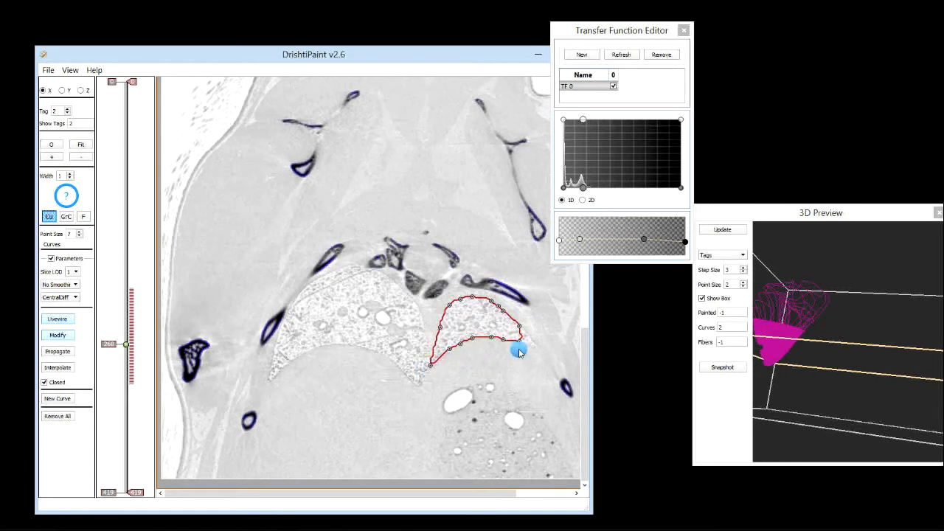
scroll(449, 358, down, 1)
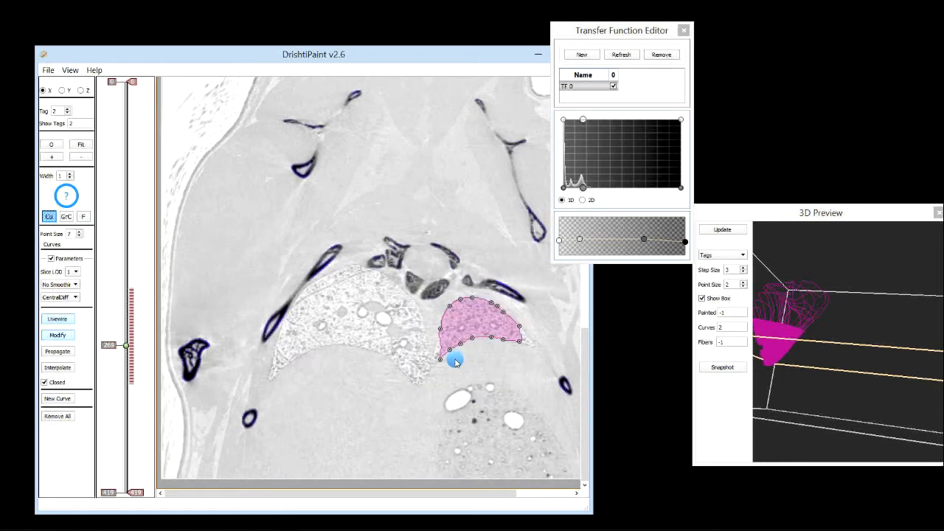
drag(441, 361, 435, 366)
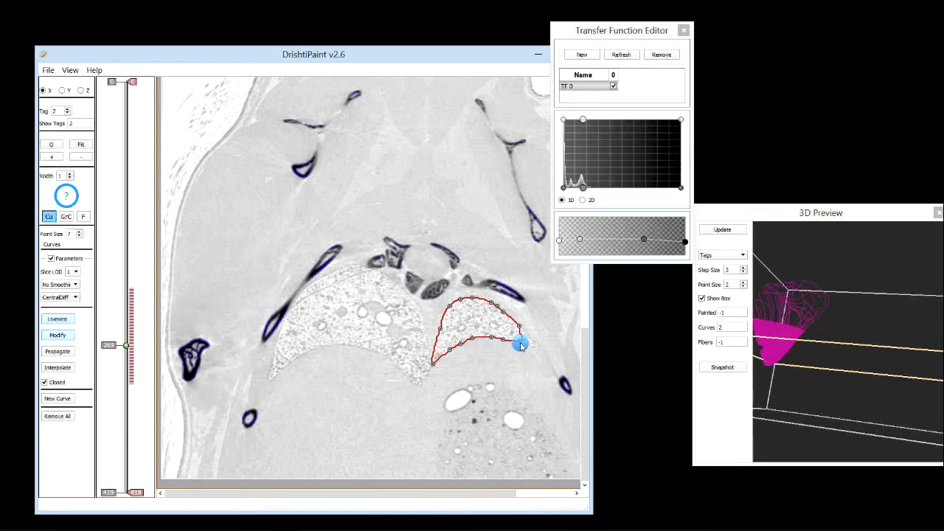
drag(519, 342, 538, 349)
On X slices 270 to 275, nudge the curve's lower-left point outward to fit the lung edge
scroll(440, 361, down, 1)
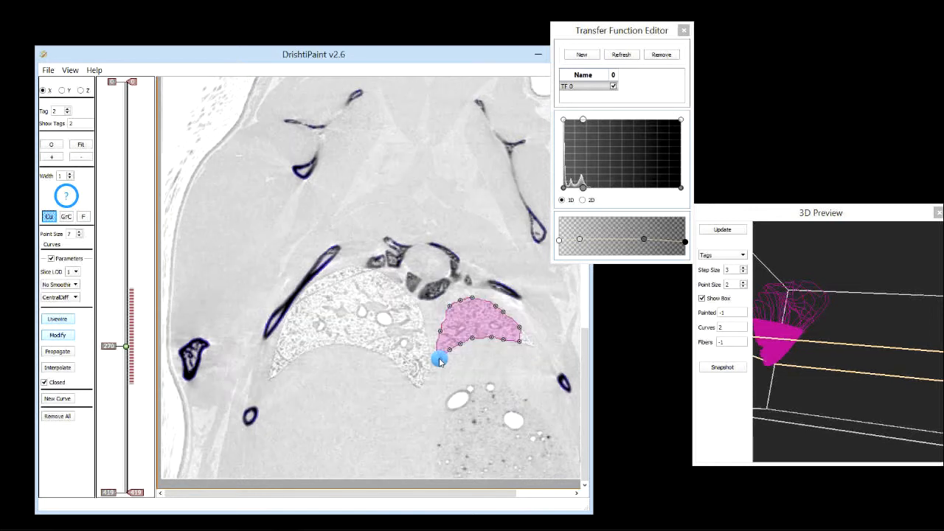
drag(437, 362, 431, 366)
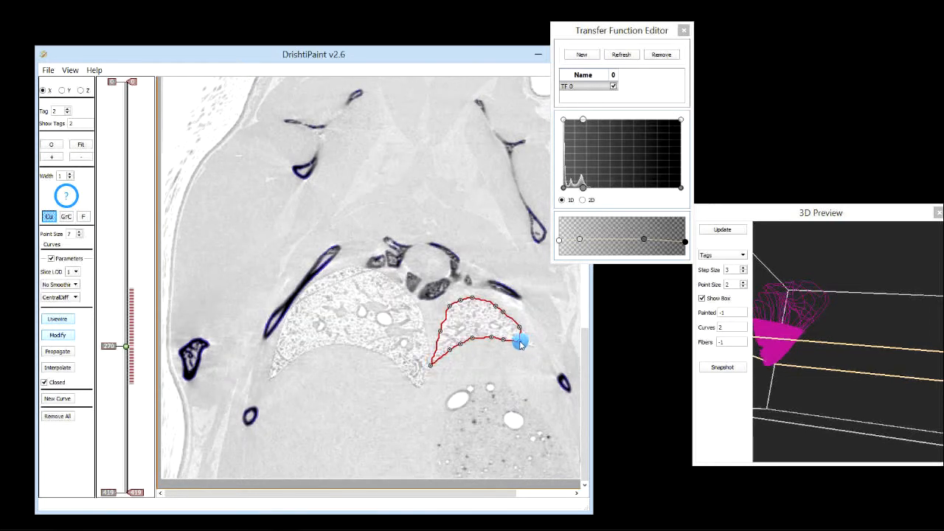
scroll(480, 362, down, 1)
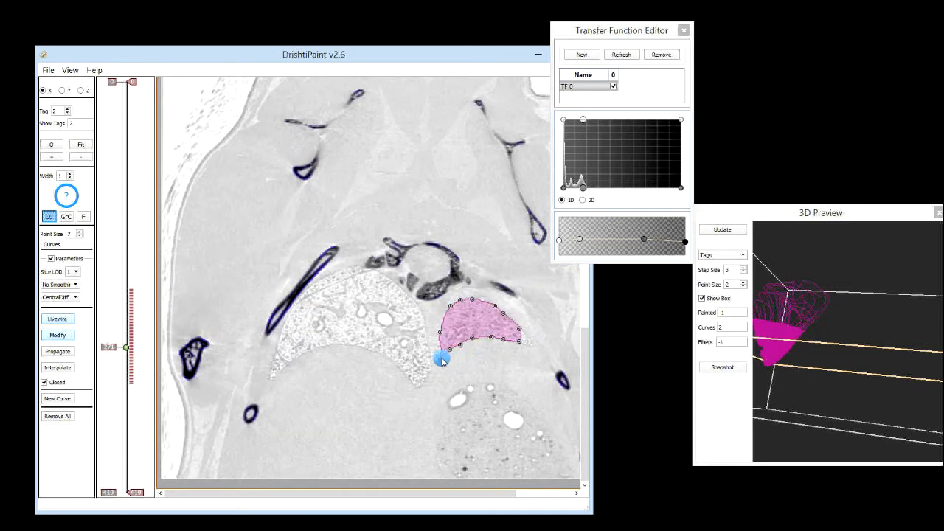
drag(443, 358, 435, 366)
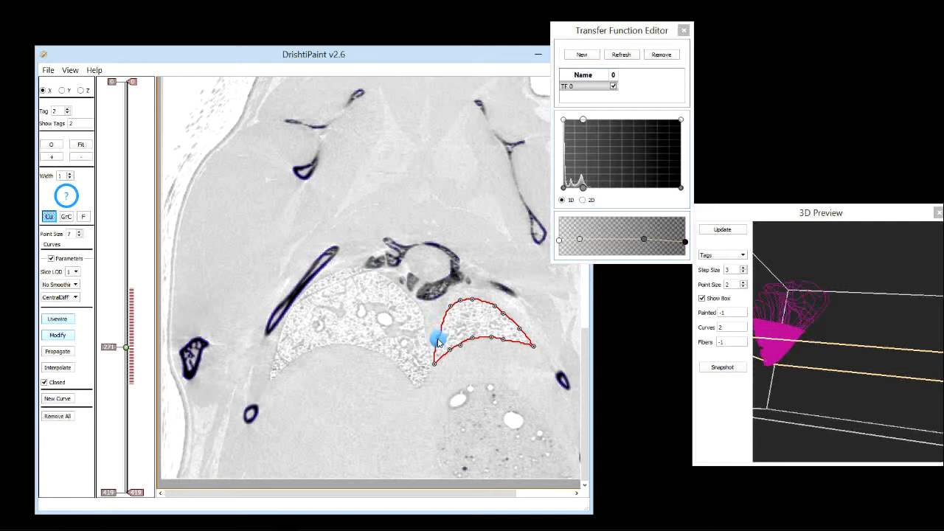
scroll(442, 346, down, 1)
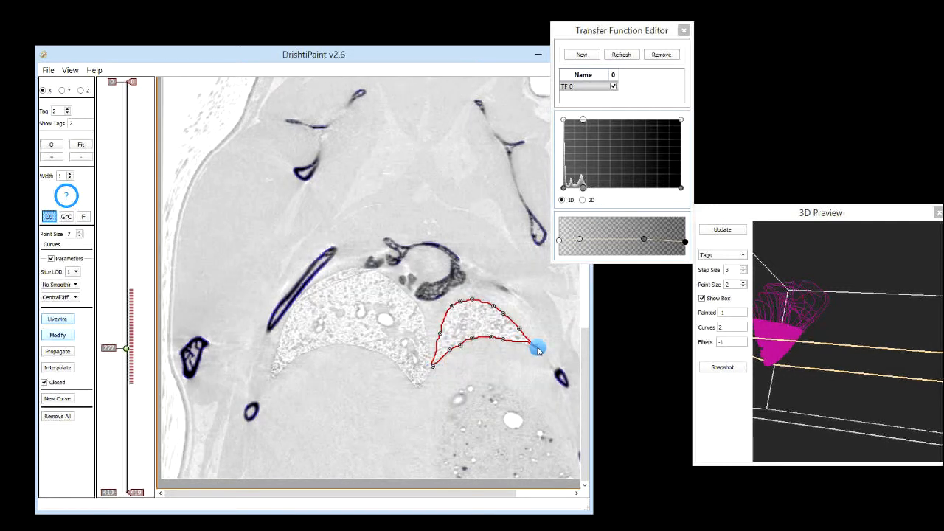
scroll(476, 363, down, 1)
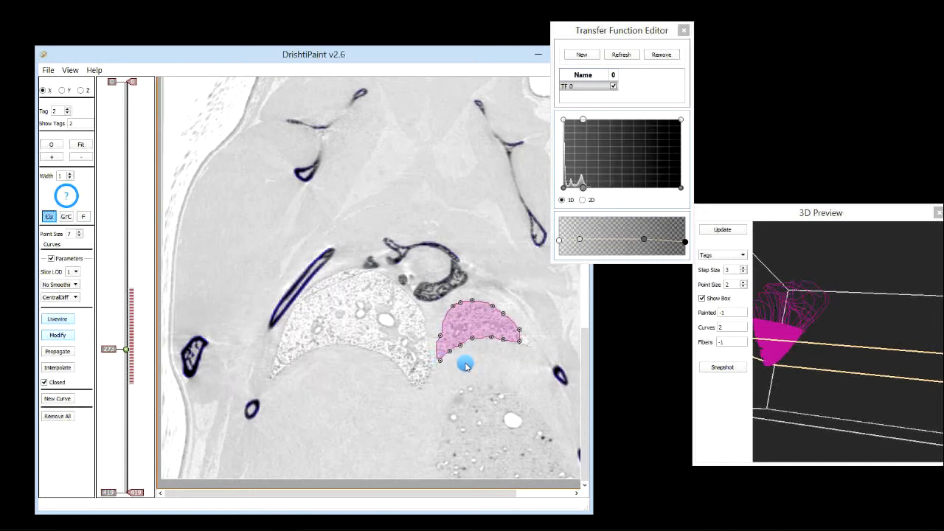
drag(437, 362, 435, 365)
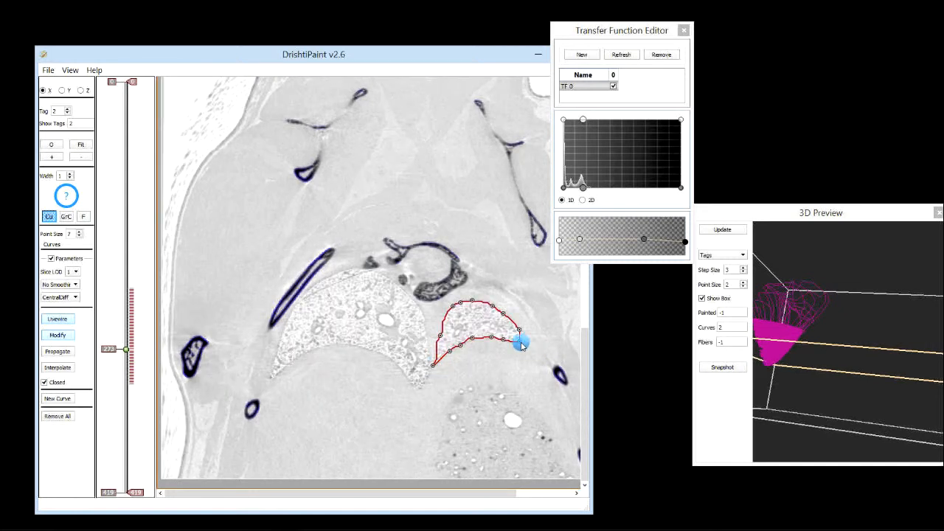
scroll(439, 361, down, 1)
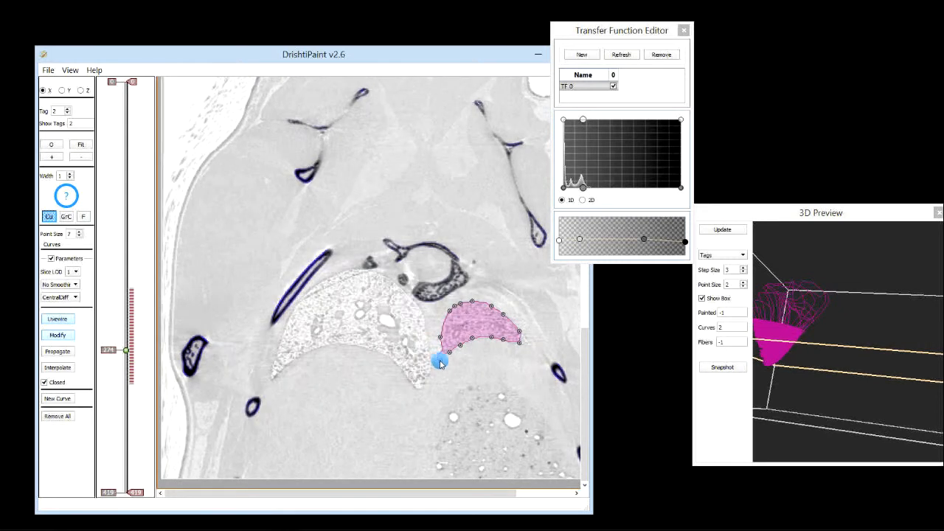
drag(443, 362, 435, 363)
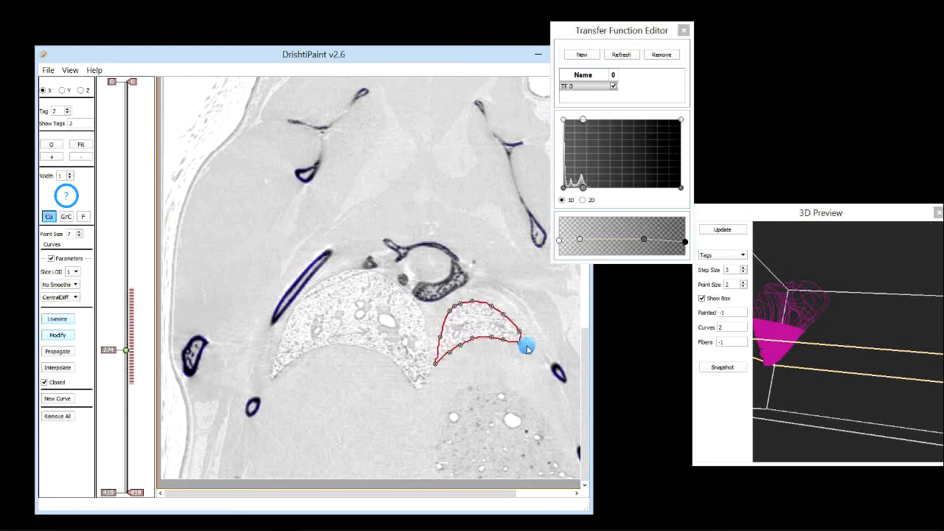
scroll(453, 359, down, 1)
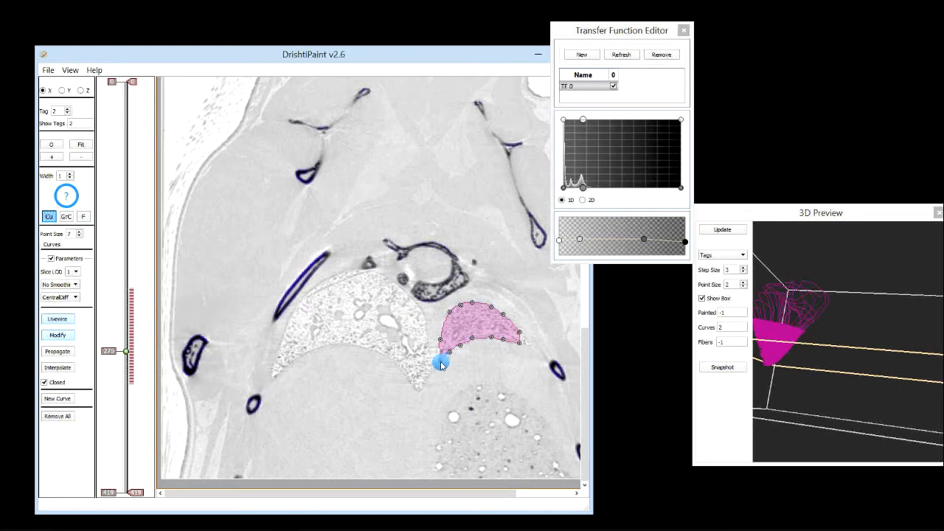
drag(440, 364, 436, 363)
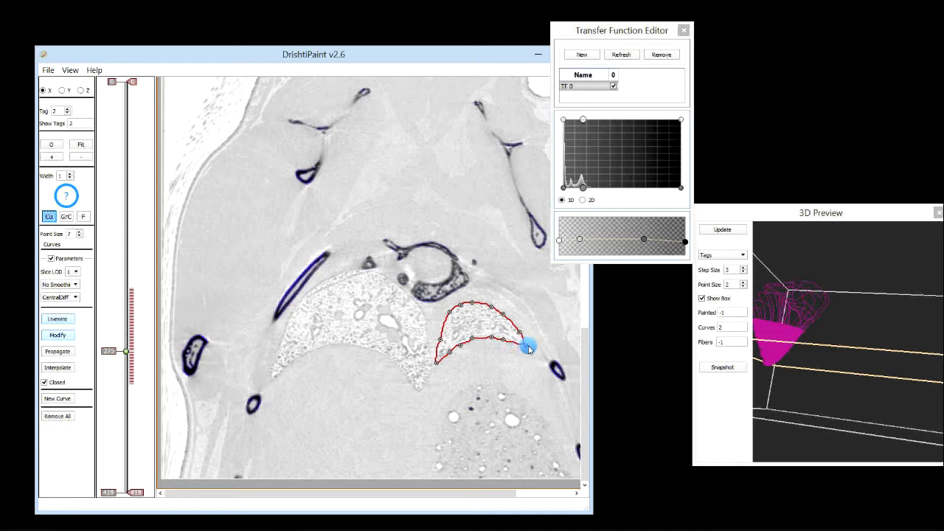
On X slices 275 to 277, drag the curve's lower-left and lower-right points to fit the lung edge, then leave Modify mode
scroll(446, 362, down, 1)
drag(443, 362, 440, 363)
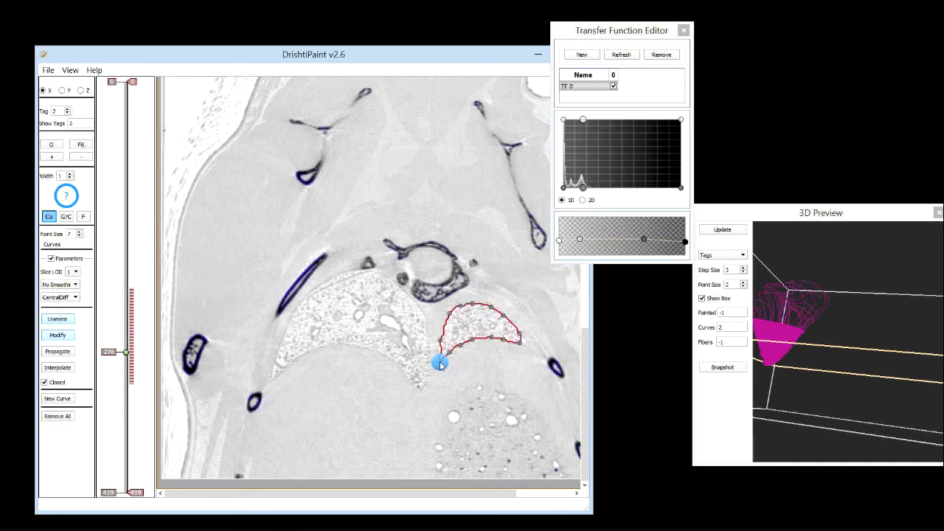
drag(515, 342, 530, 345)
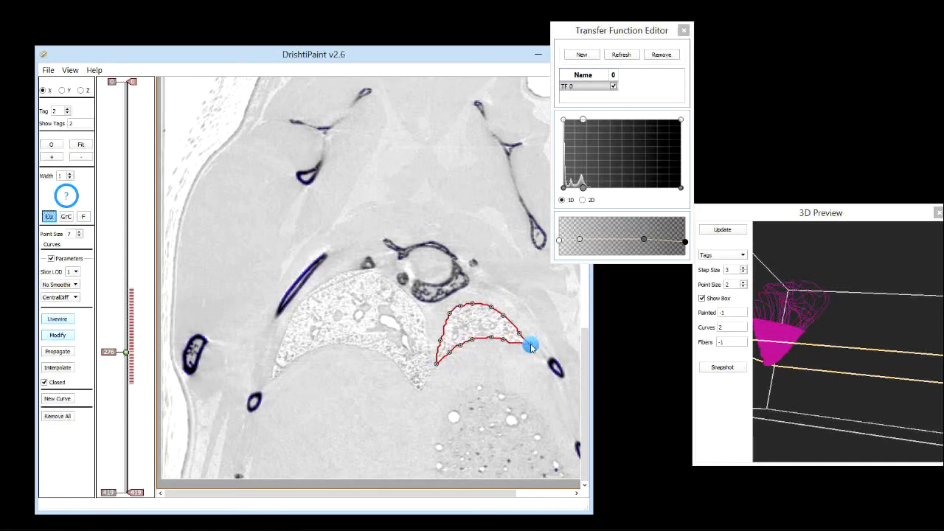
scroll(483, 358, down, 1)
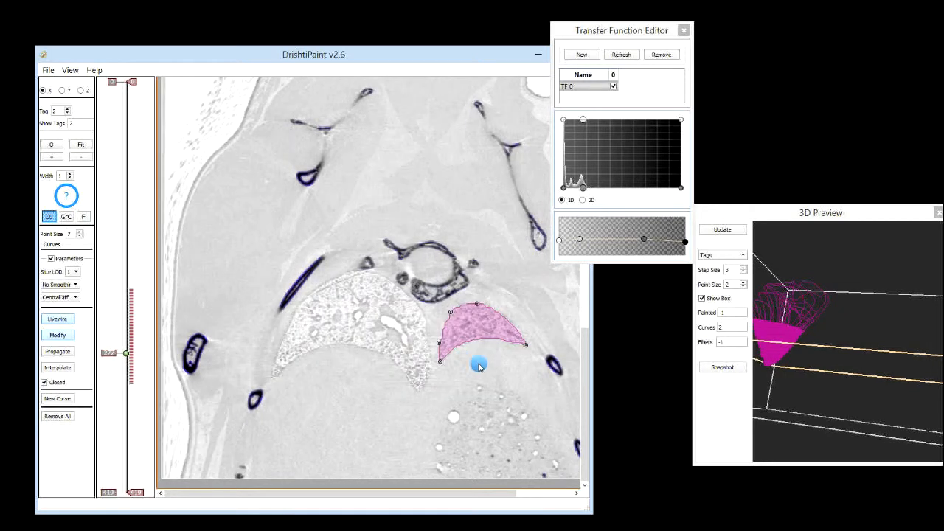
click(57, 335)
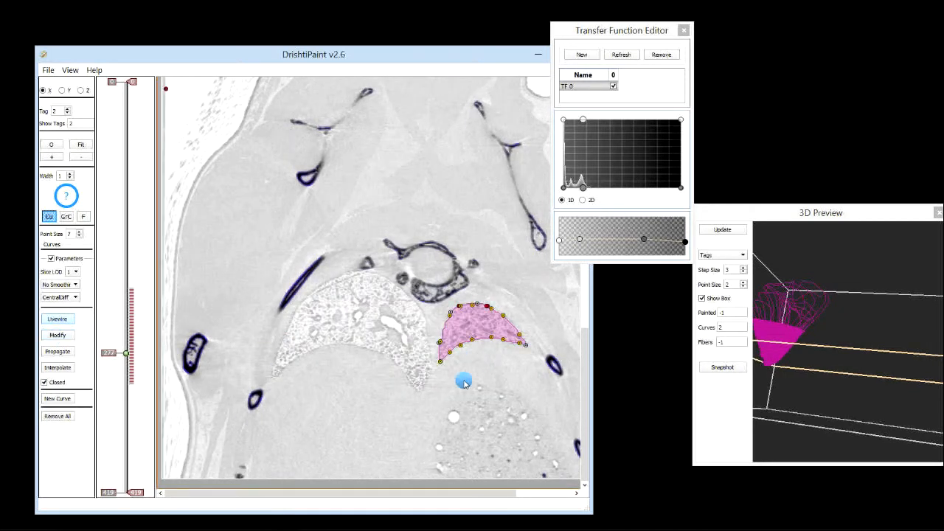
Rotate the 3D preview to examine the painted lung segment from different angles
drag(802, 379, 849, 357)
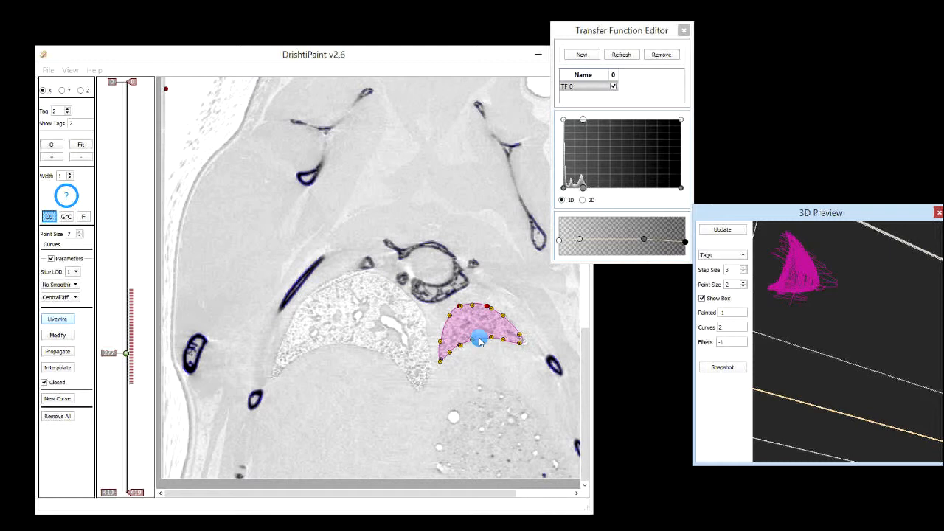
drag(120, 361, 121, 319)
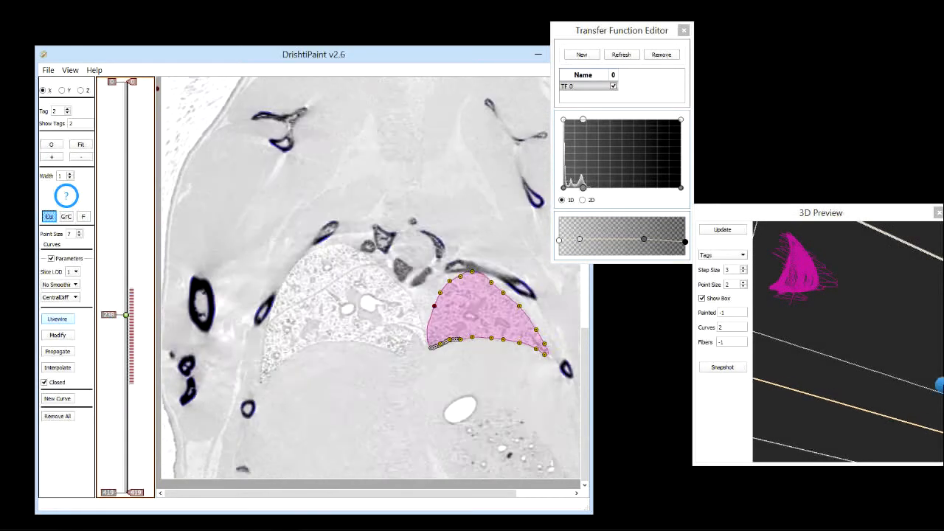
drag(820, 359, 867, 331)
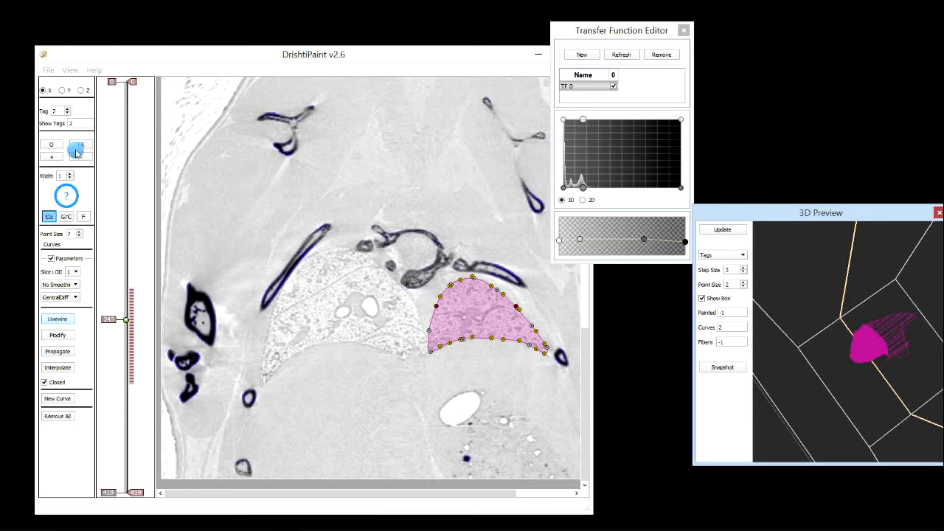
drag(872, 383, 825, 289)
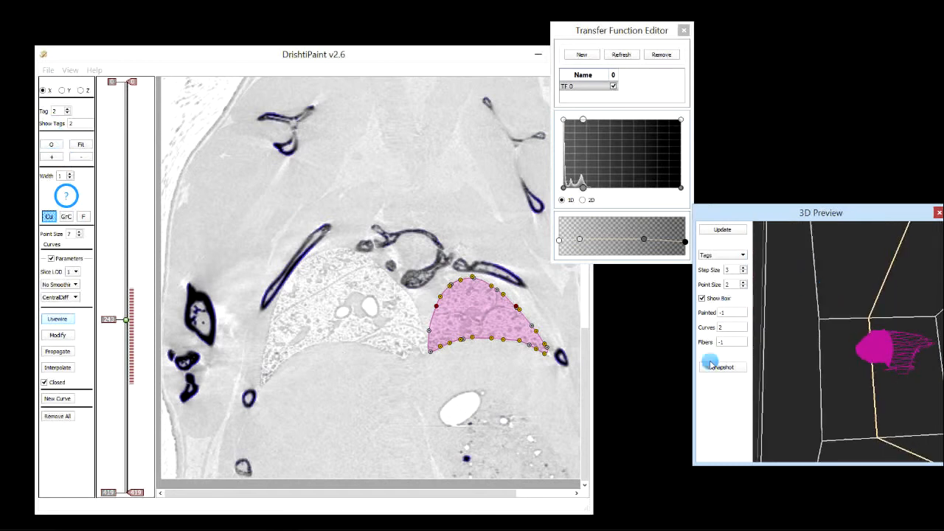
drag(846, 379, 876, 340)
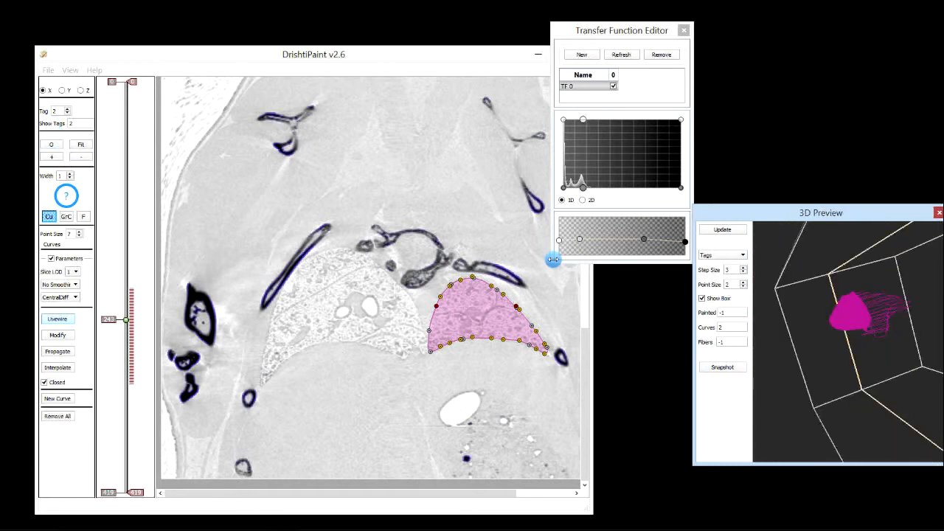
Switch to the Y slice view, fit the image to the window and set the tag to 3
click(65, 90)
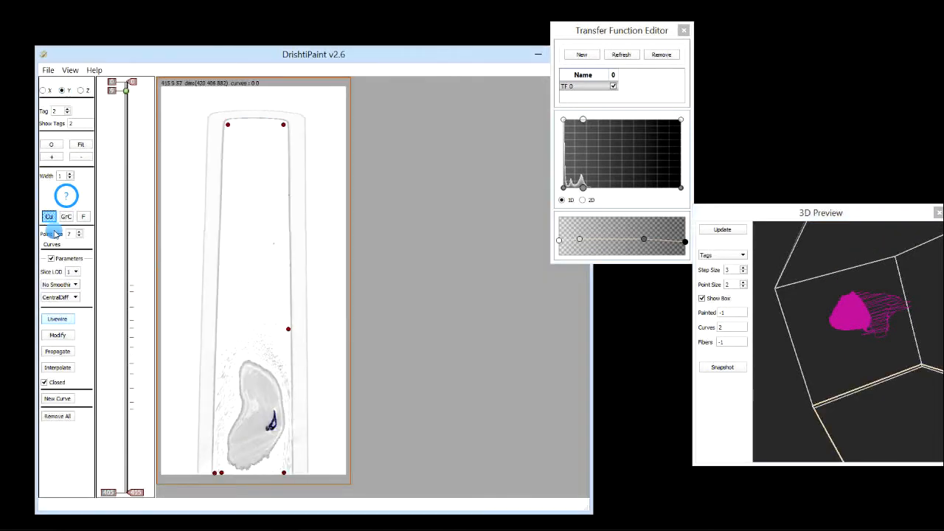
click(82, 145)
click(67, 112)
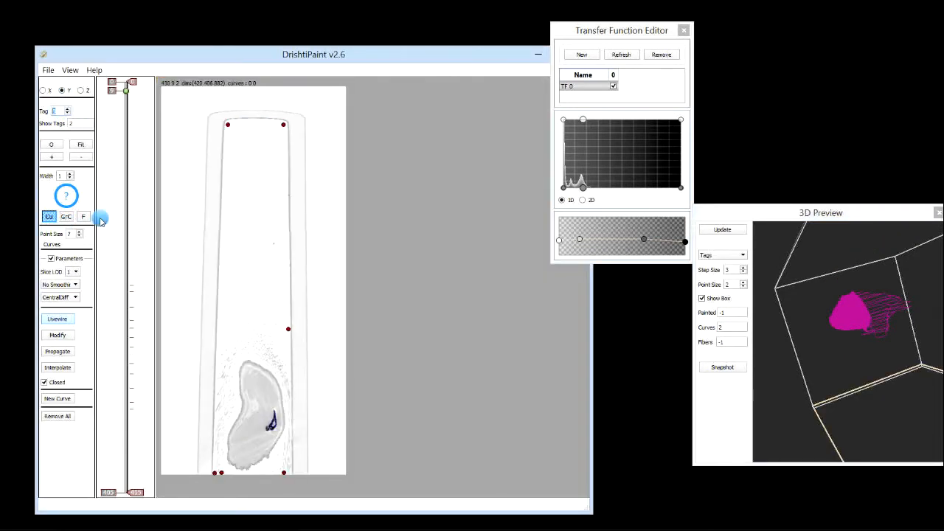
Step through the Y slices to examine the propagated lung curves
scroll(120, 286, down, 2)
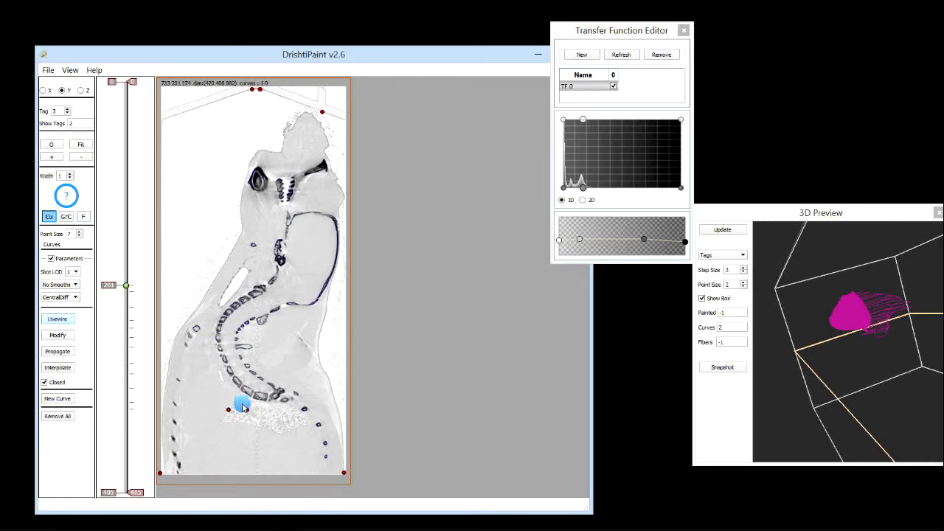
scroll(225, 359, down, 2)
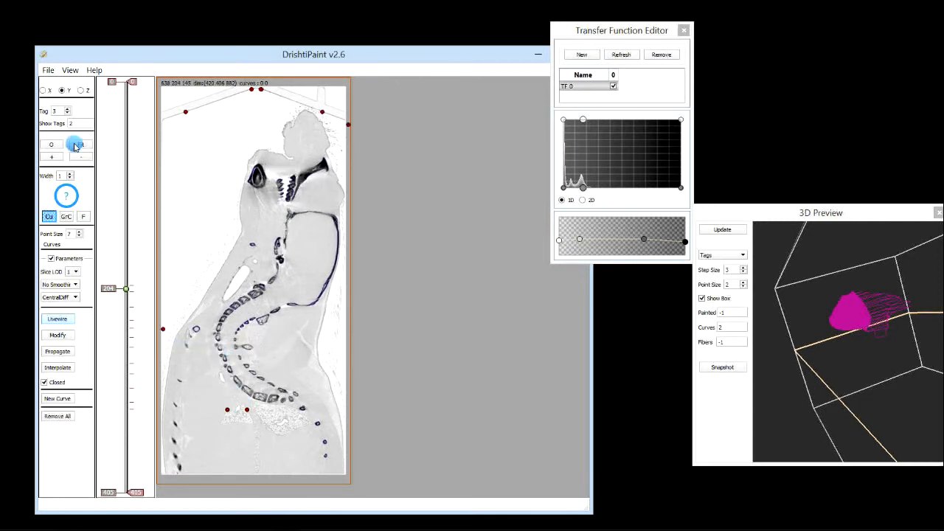
scroll(74, 146, up, 1)
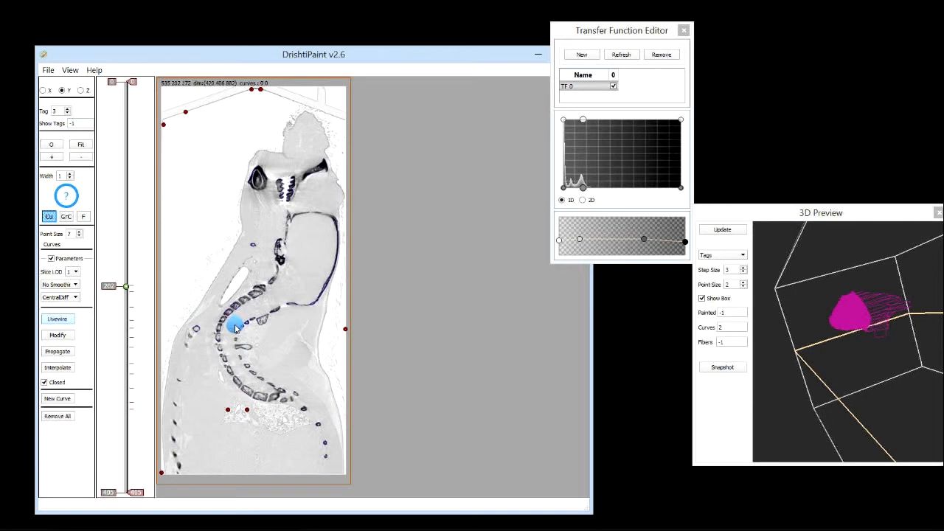
scroll(236, 329, up, 3)
scroll(235, 329, down, 3)
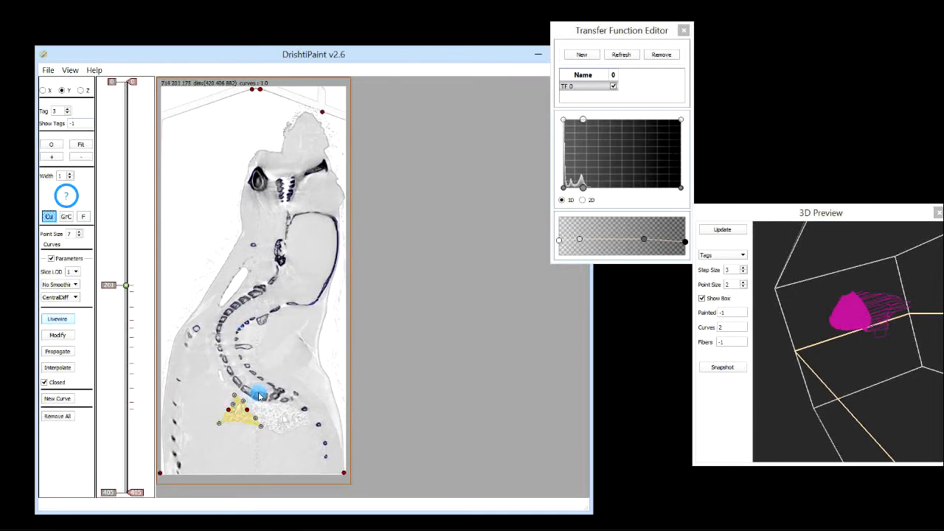
scroll(260, 396, down, 5)
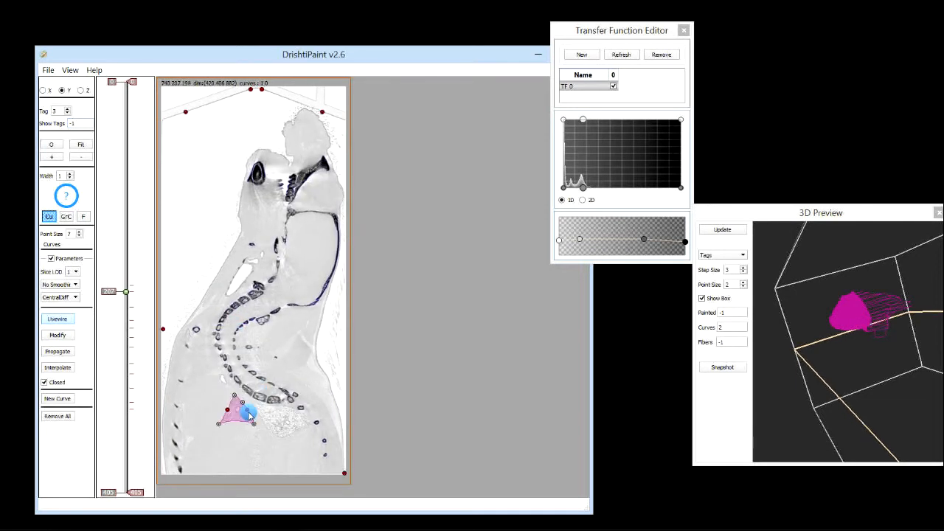
scroll(255, 401, down, 14)
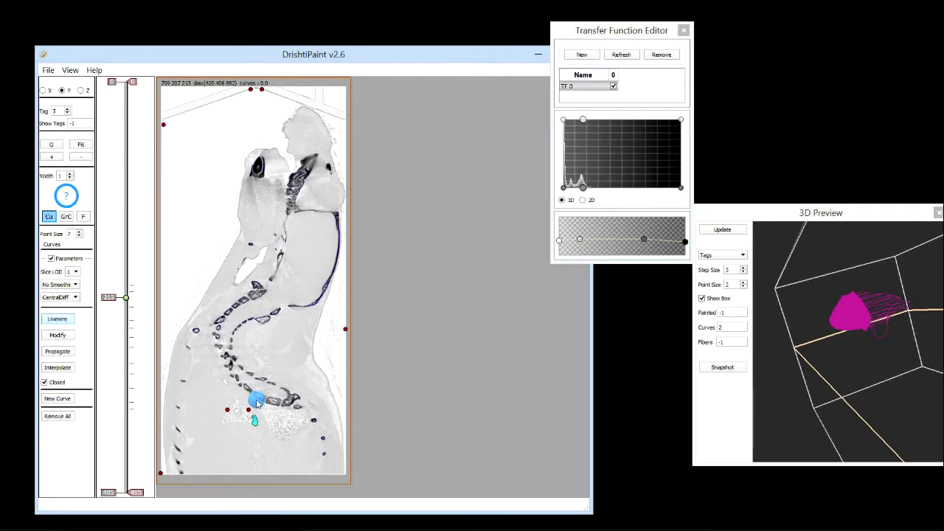
scroll(250, 410, down, 1)
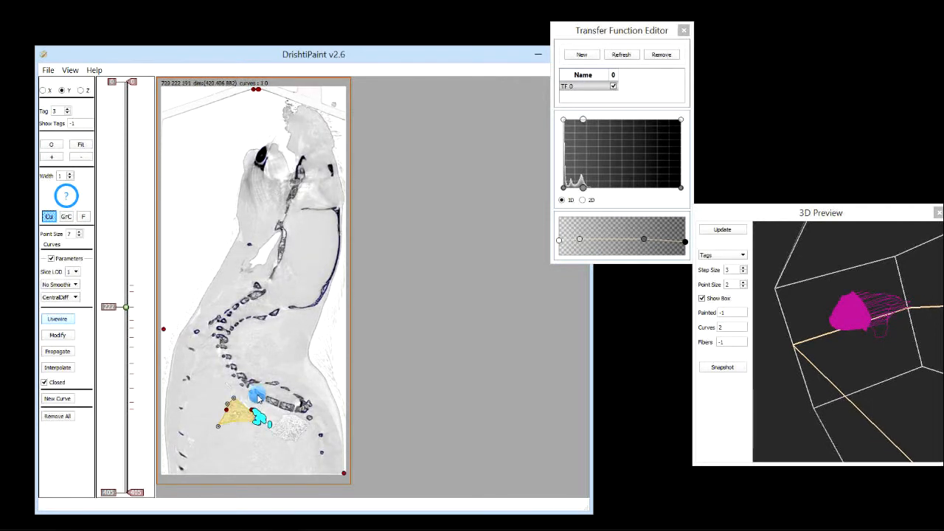
scroll(257, 398, down, 13)
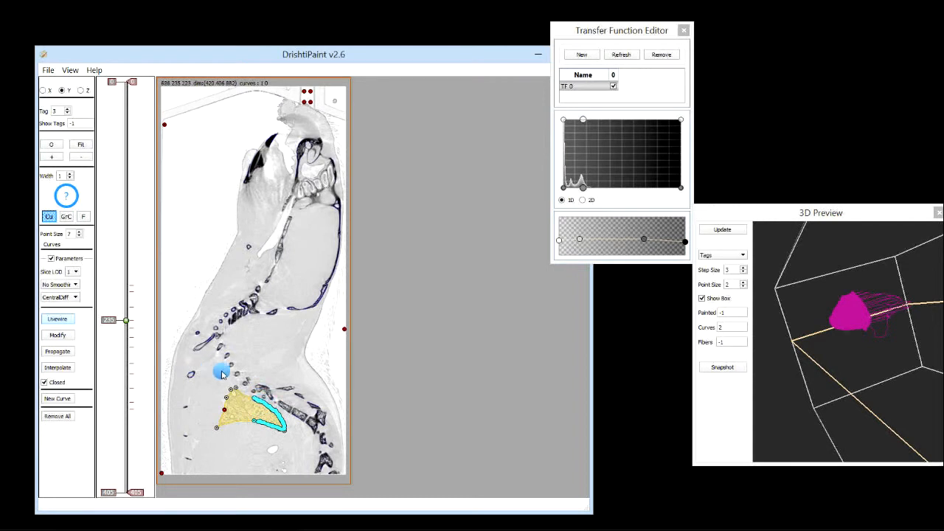
scroll(221, 372, down, 7)
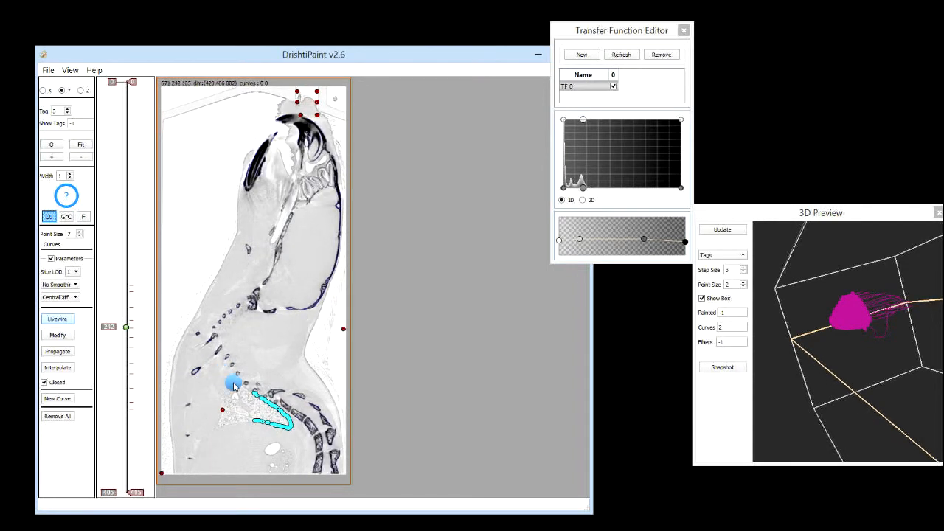
scroll(234, 385, down, 6)
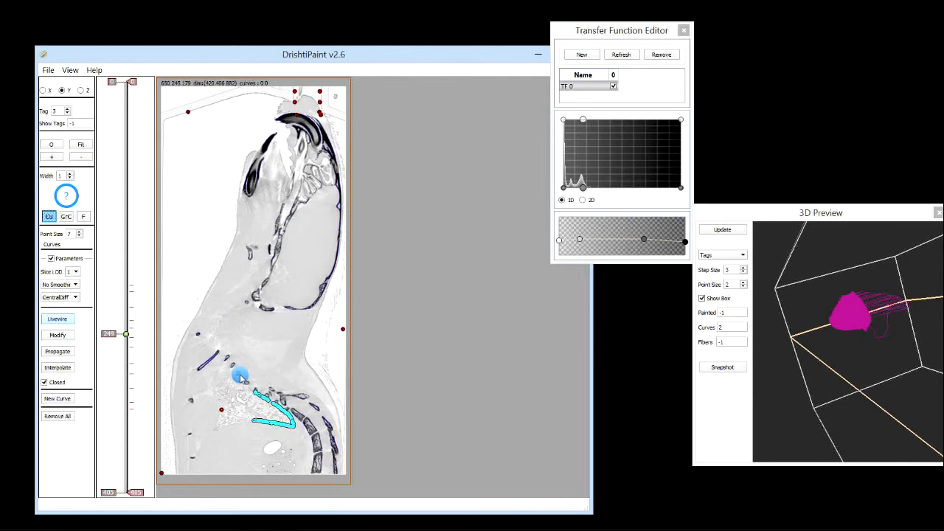
scroll(241, 378, down, 5)
scroll(237, 380, down, 9)
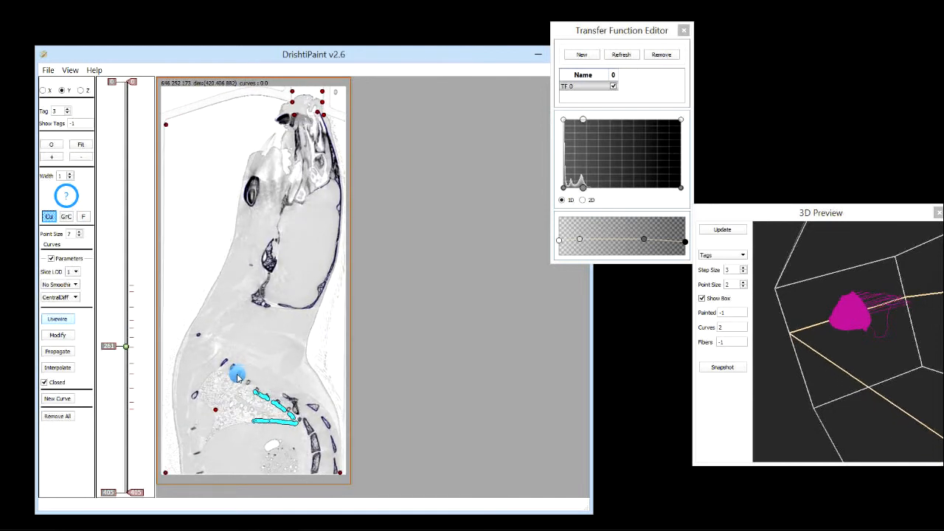
scroll(239, 377, down, 7)
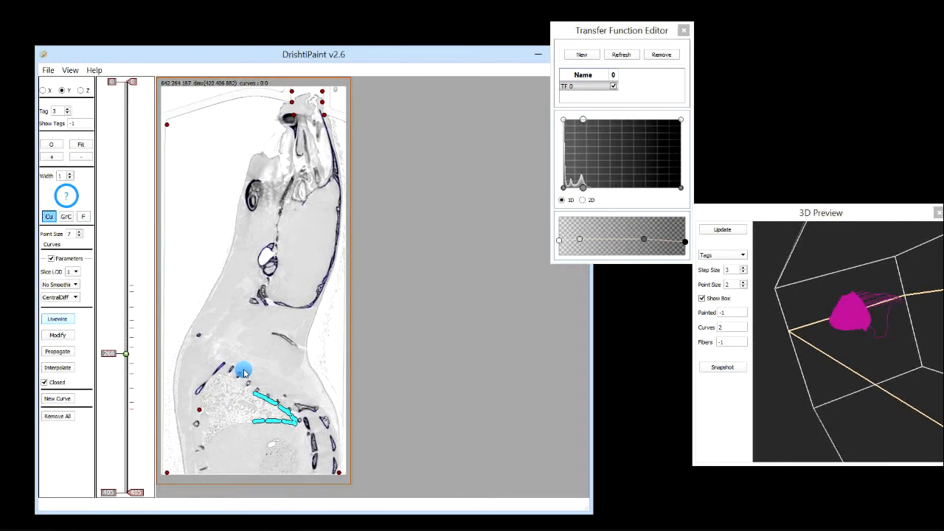
scroll(244, 372, down, 10)
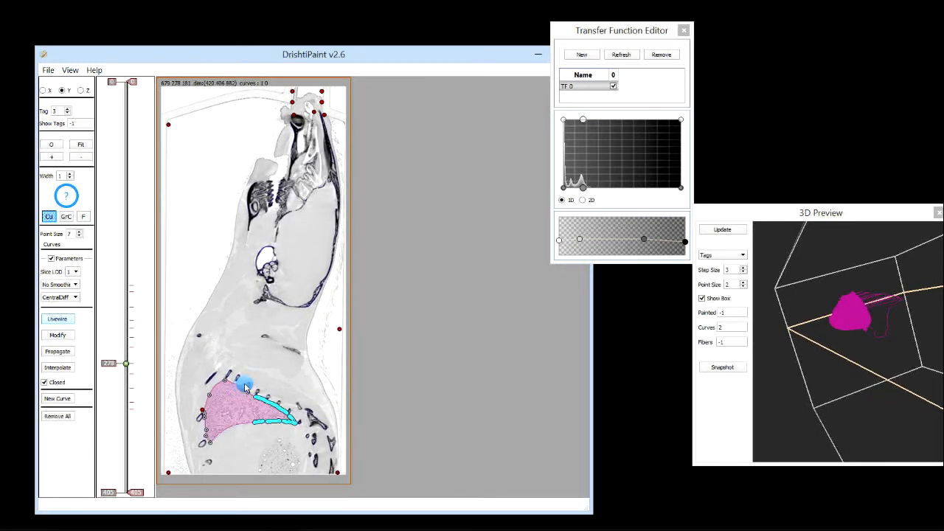
scroll(246, 387, down, 9)
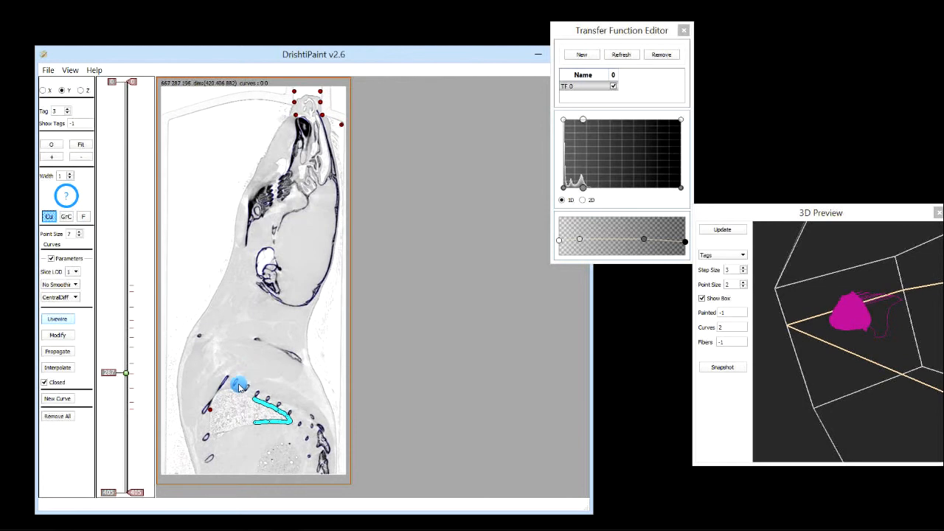
scroll(240, 383, down, 10)
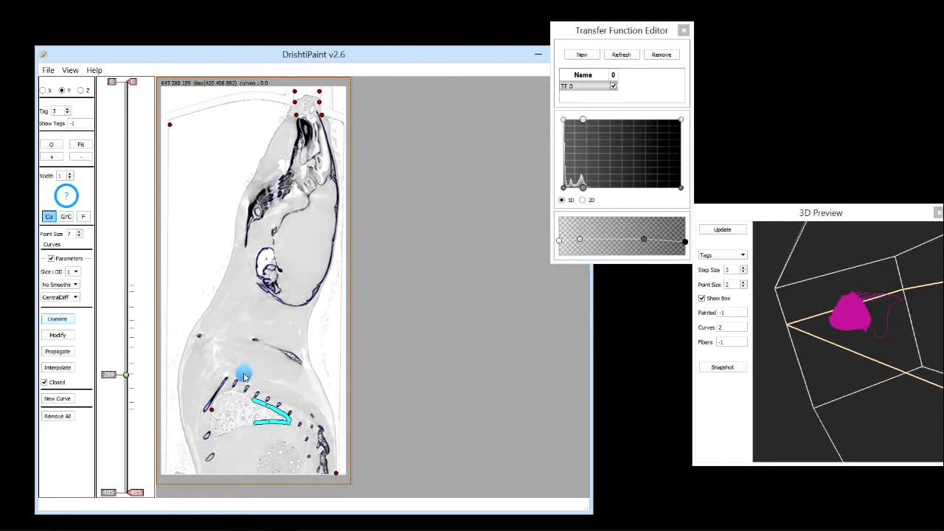
scroll(245, 380, down, 4)
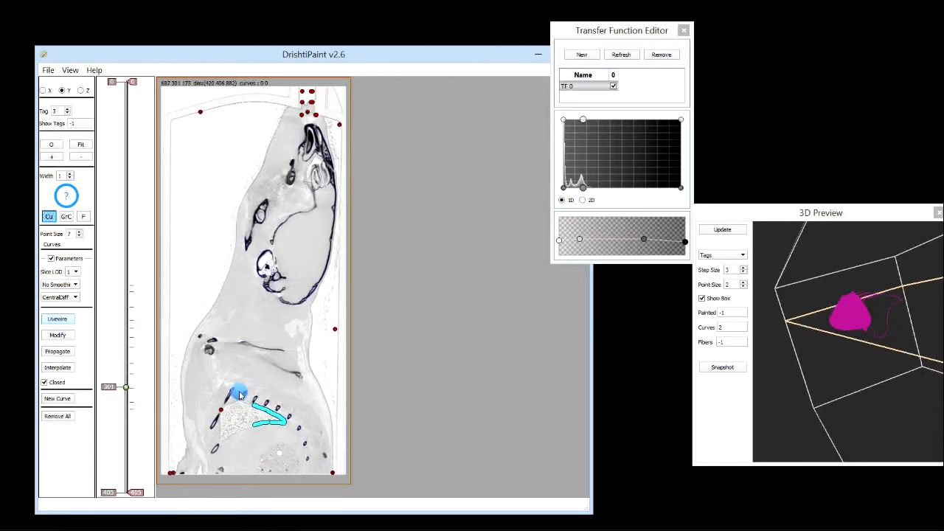
scroll(243, 390, down, 12)
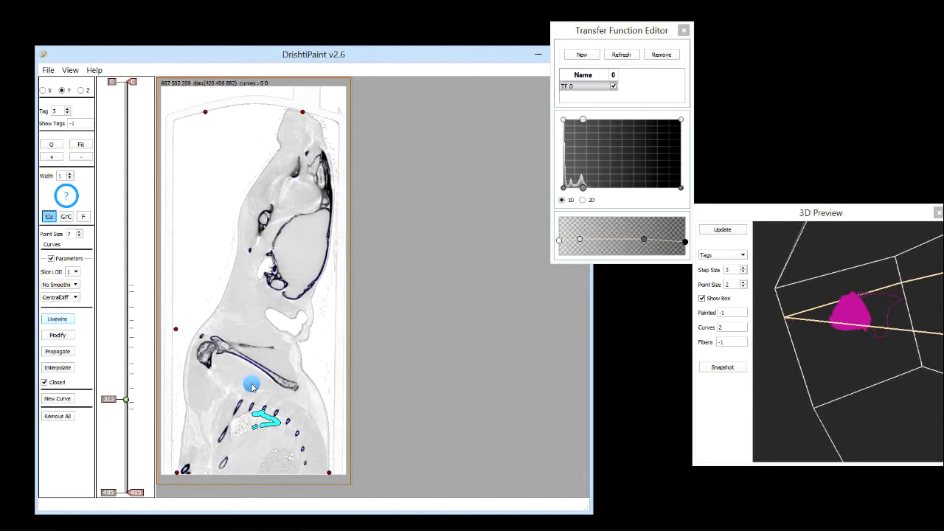
scroll(251, 385, down, 3)
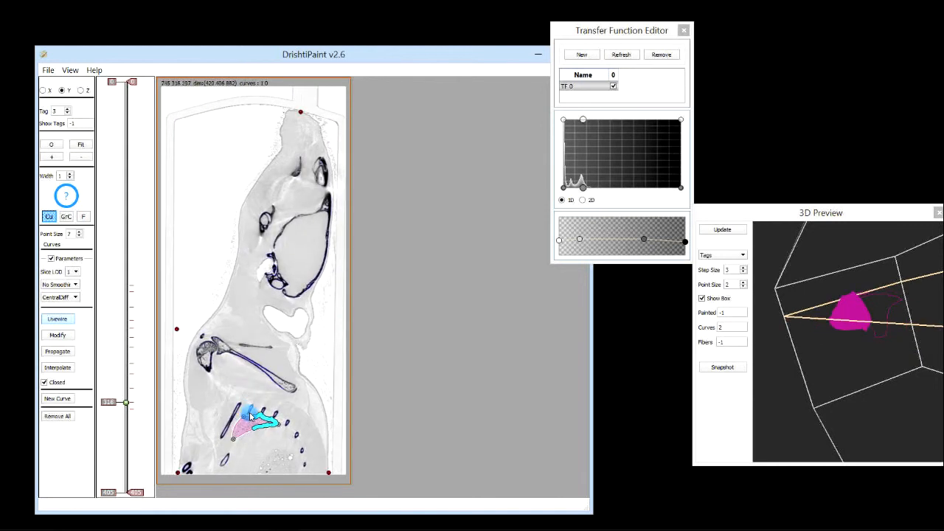
scroll(236, 402, down, 4)
scroll(243, 432, down, 3)
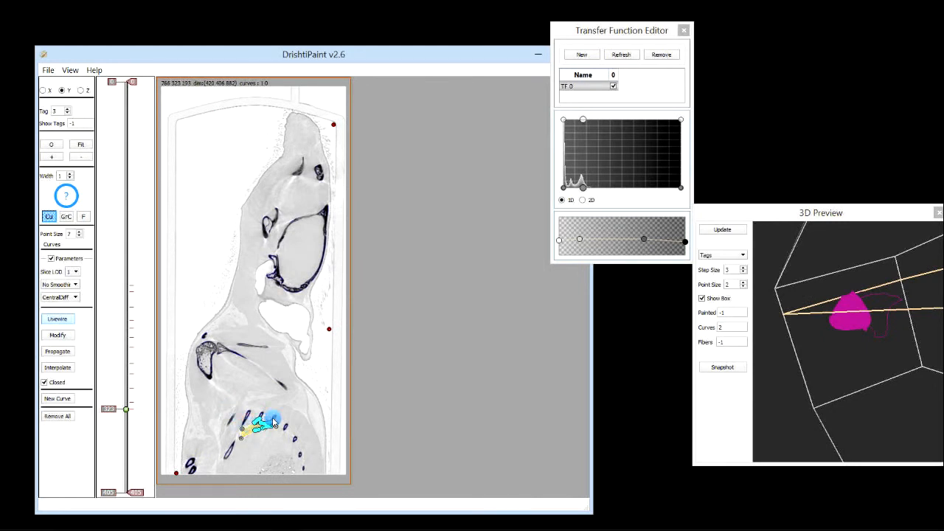
Switch to the X slice view, move to slice 242 and rotate the 3D preview to inspect the lung
click(42, 90)
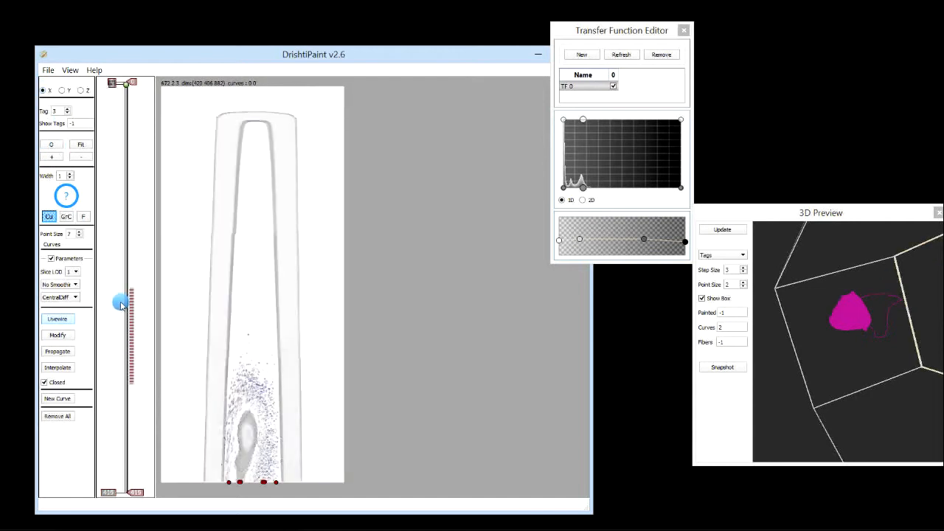
mouse_move(122, 305)
mouse_down()
mouse_move(123, 348)
mouse_move(122, 295)
mouse_move(125, 310)
mouse_up()
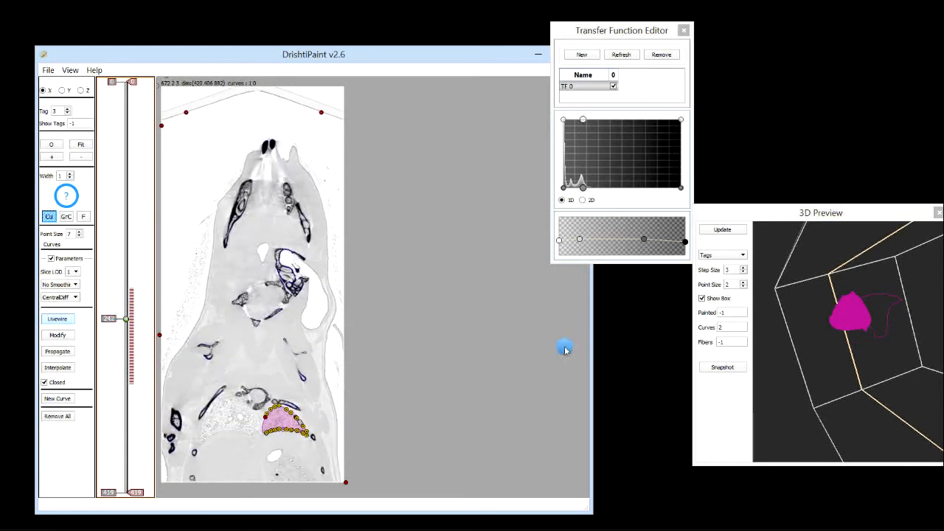
drag(911, 324, 916, 361)
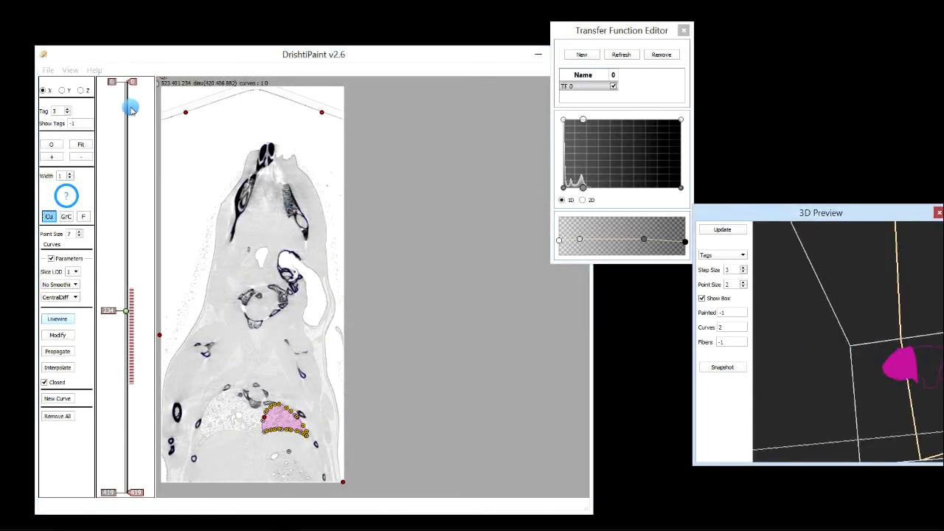
Switch to the Z slice view and move to slice 736 to inspect the lung curves
click(83, 90)
drag(116, 305, 121, 425)
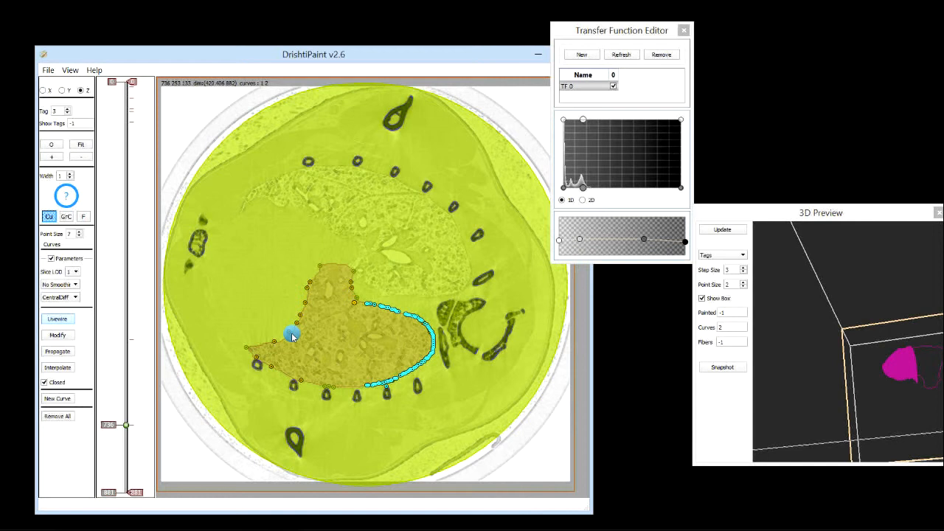
click(42, 90)
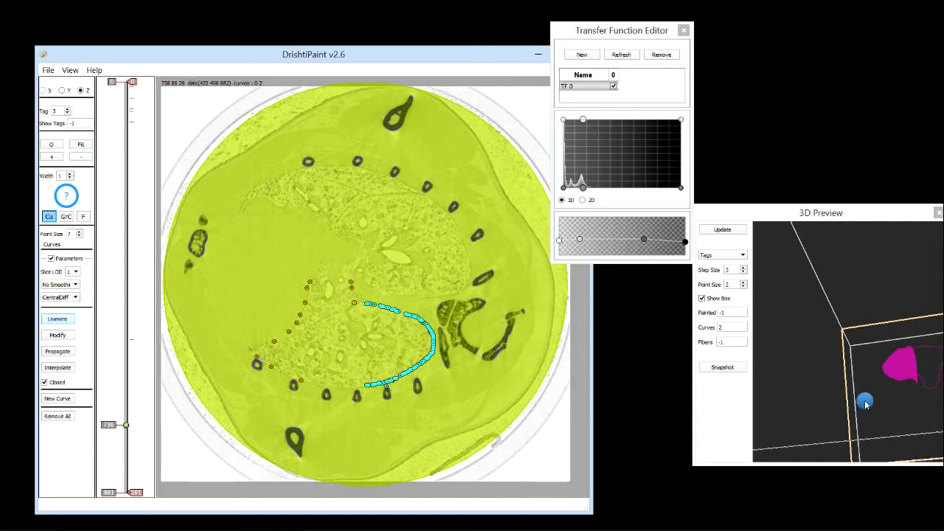
In the X slice view, limit the subvolume to slices 205 through 313 and move to slice 258
drag(862, 404, 765, 251)
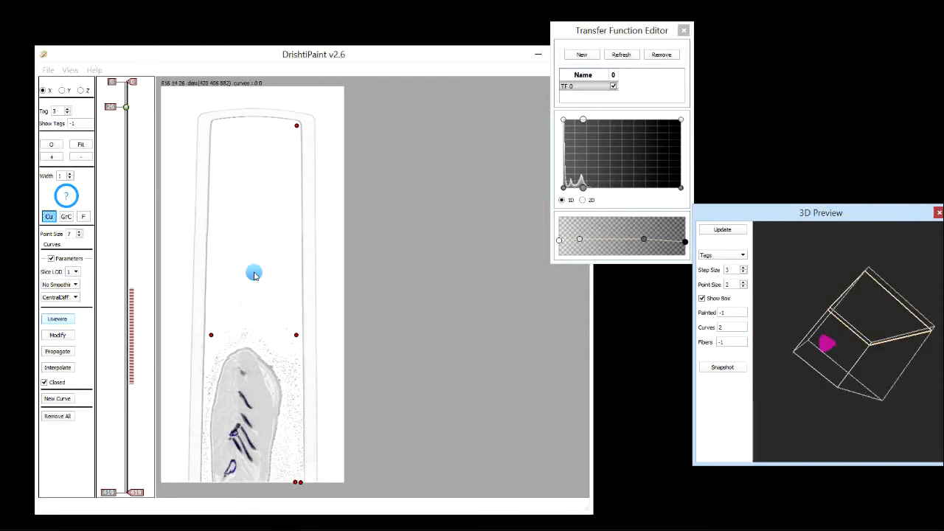
click(118, 292)
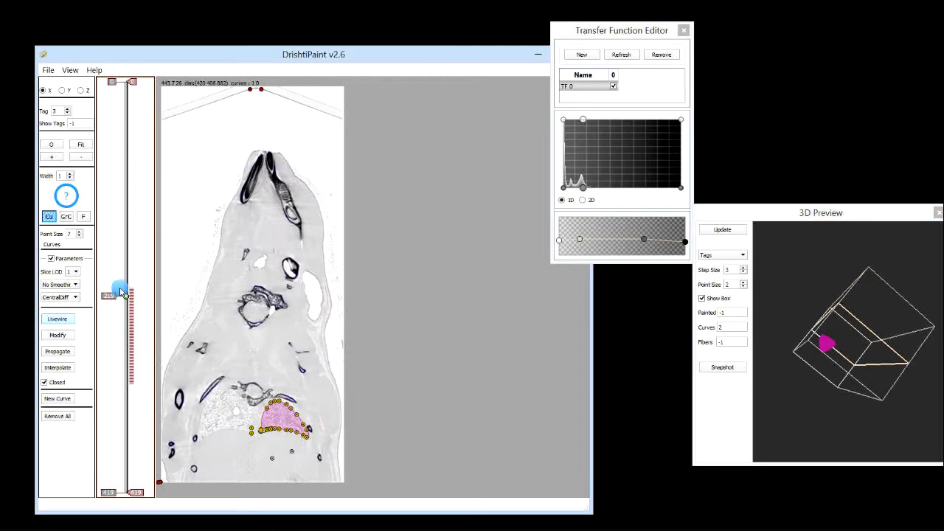
drag(132, 82, 154, 282)
drag(136, 493, 138, 388)
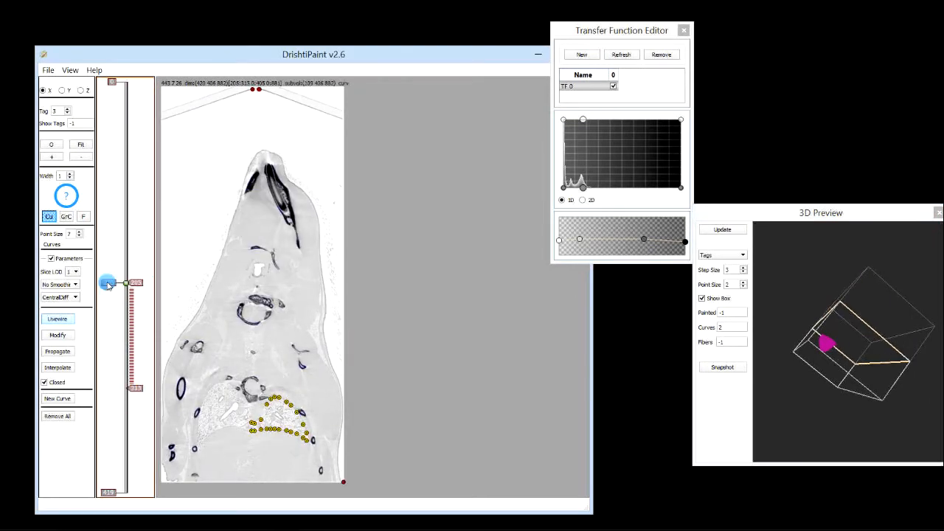
mouse_move(113, 325)
mouse_down()
mouse_move(115, 368)
mouse_move(115, 335)
mouse_up()
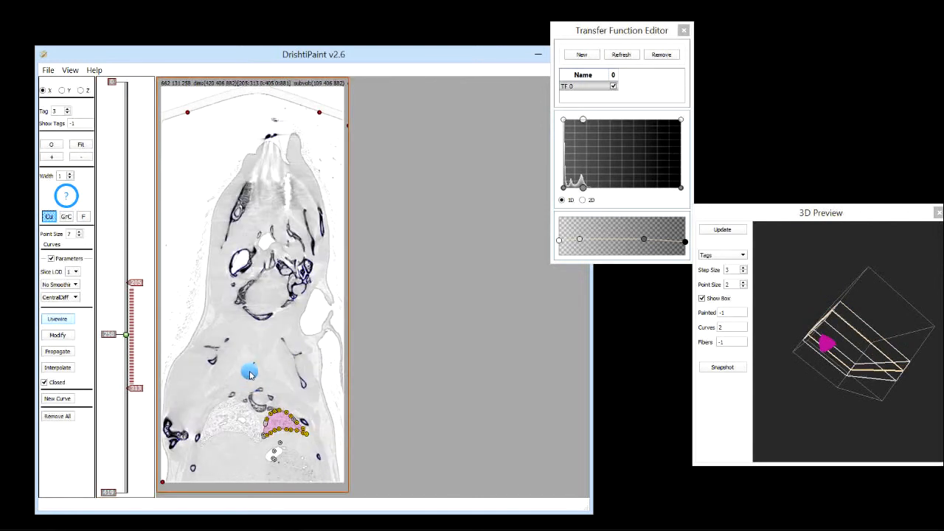
Crop the subvolume to a rectangle around the lung region on the X slice
drag(245, 375, 329, 465)
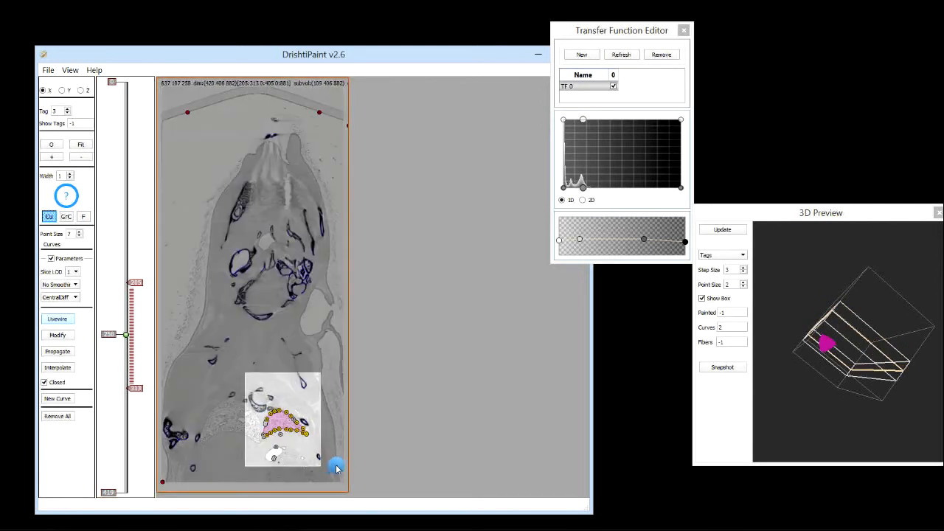
mouse_move(863, 401)
mouse_down()
mouse_move(856, 341)
mouse_move(756, 369)
mouse_move(837, 363)
mouse_up()
scroll(857, 346, down, 5)
scroll(857, 345, up, 10)
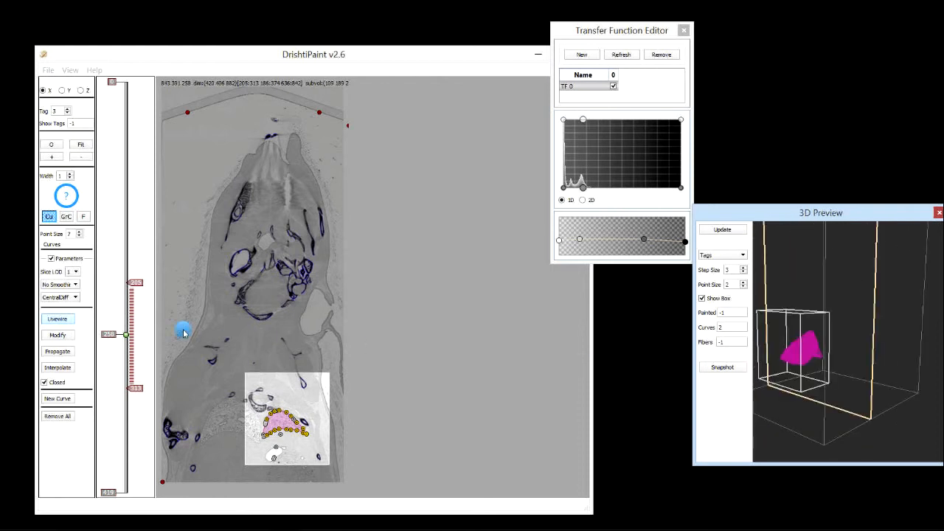
Save a mesh for tag 2 coloured by tag colour, with no voxel scaling, default hole closing and smoothing
click(114, 334)
drag(113, 298, 122, 317)
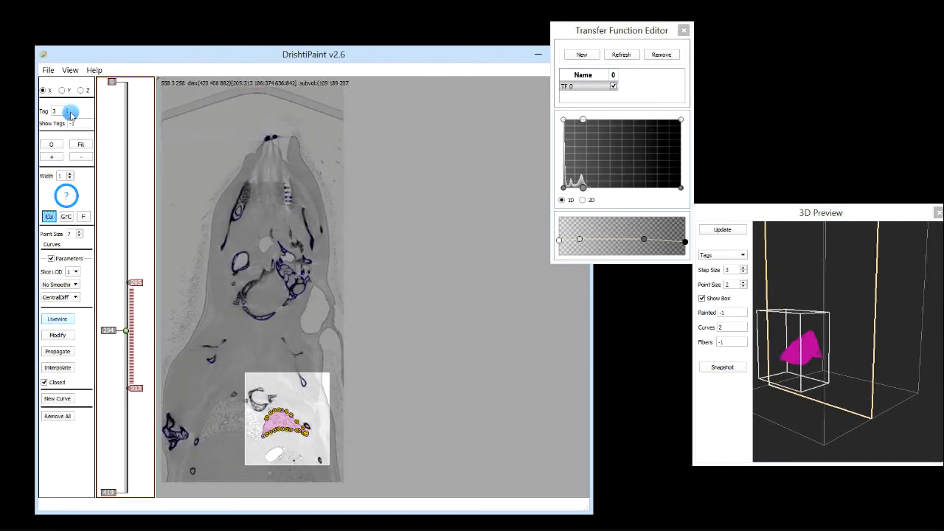
click(48, 70)
click(70, 138)
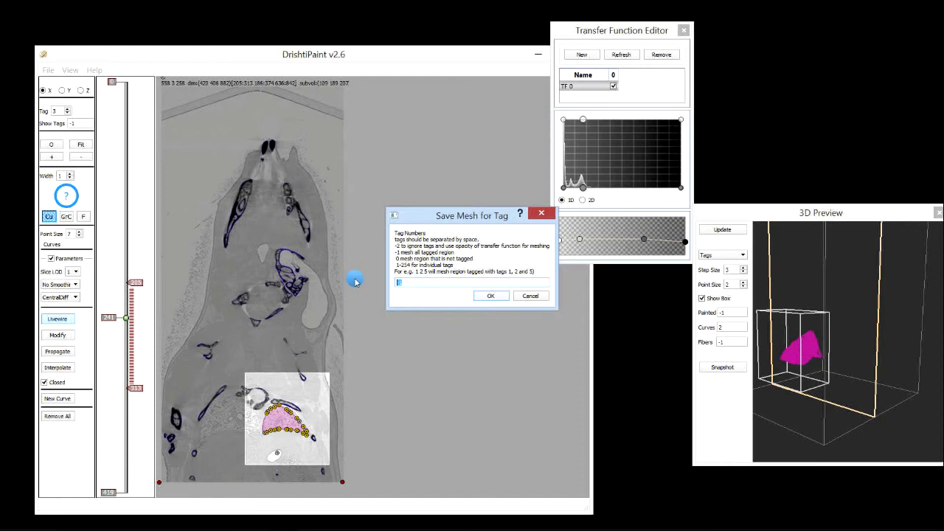
text(2)
click(492, 296)
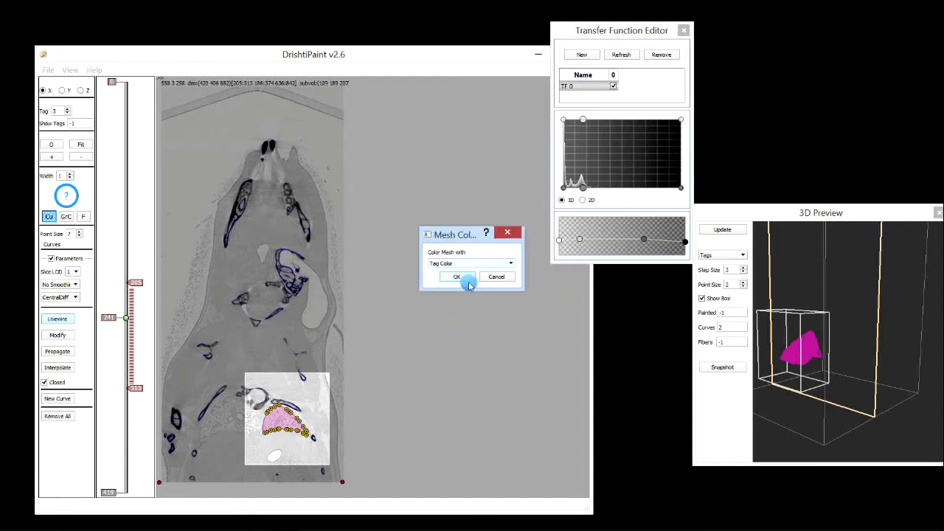
click(462, 278)
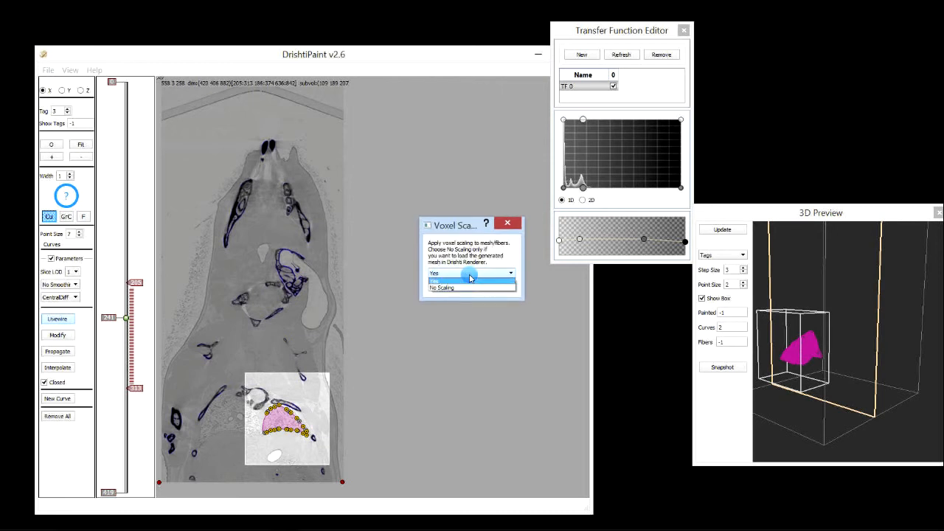
click(468, 287)
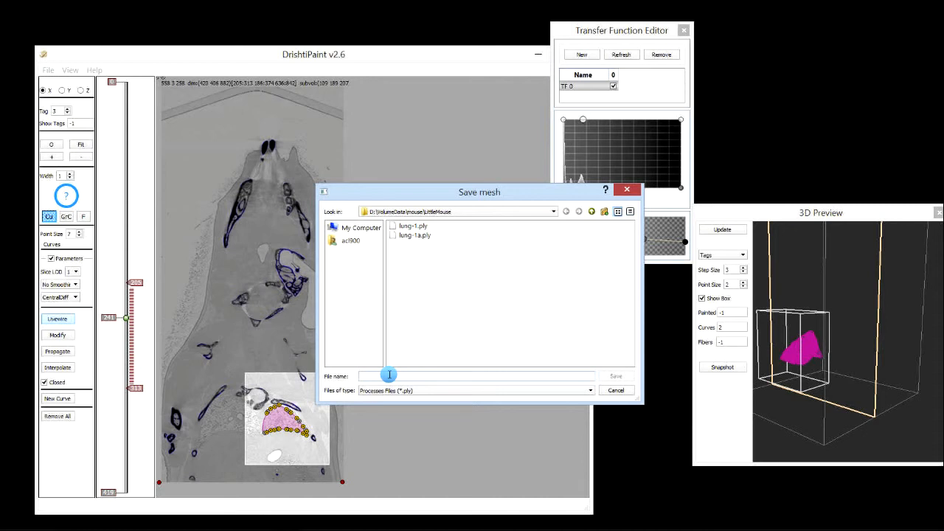
key(Return)
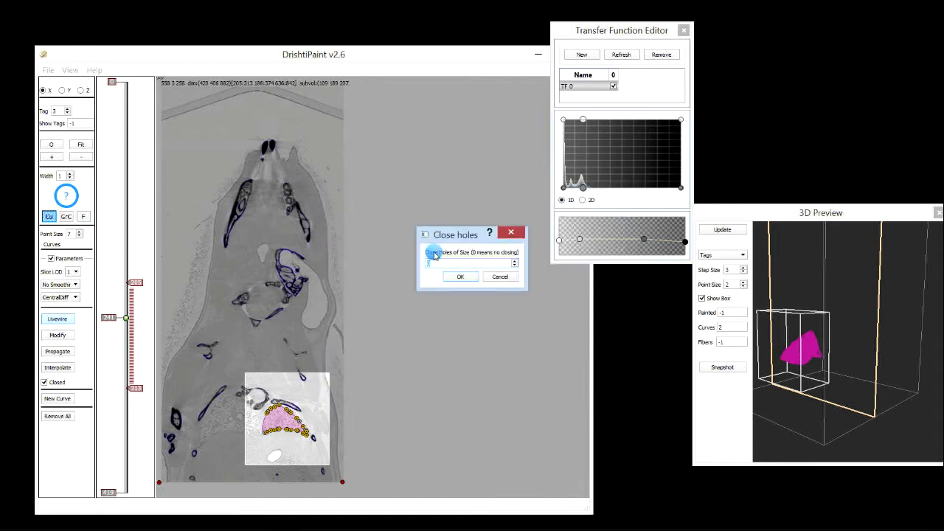
click(464, 279)
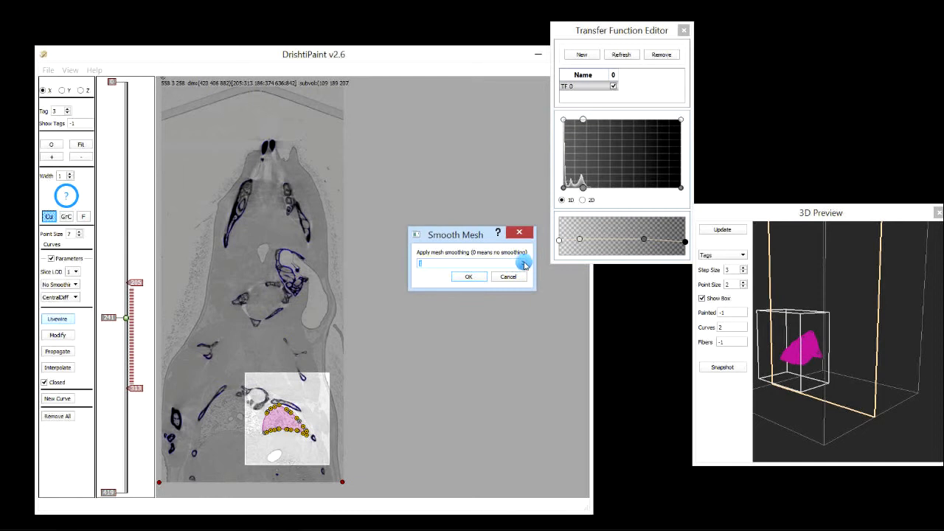
click(467, 279)
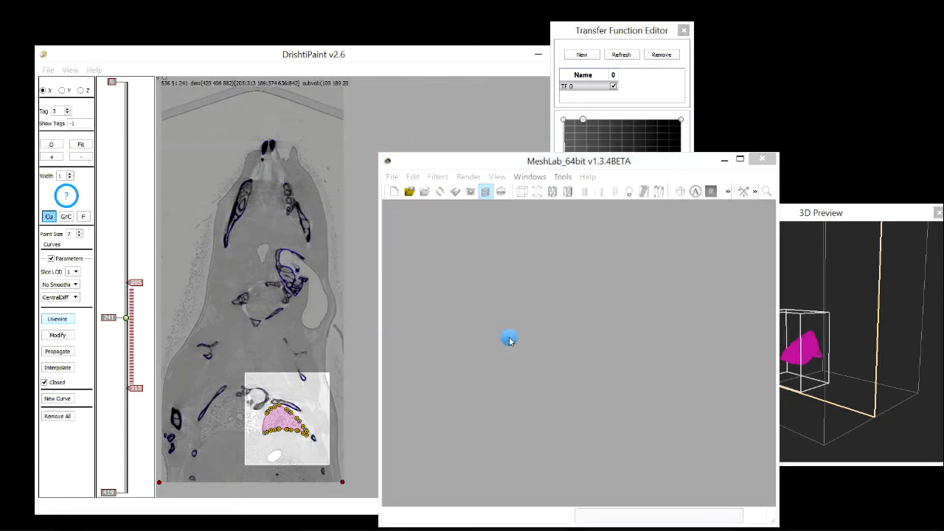
Examine the exported lung mesh in MeshLab from different angles
drag(596, 319, 584, 352)
scroll(663, 319, down, 6)
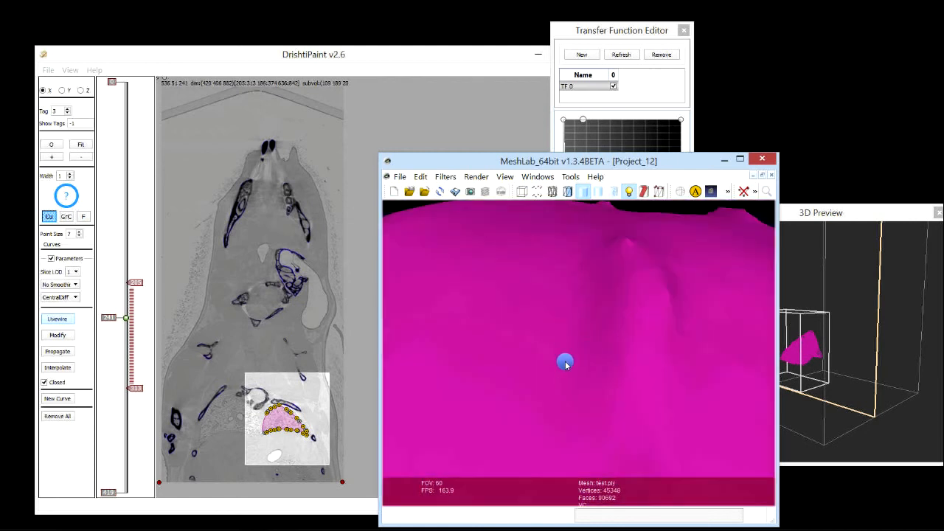
scroll(543, 336, up, 5)
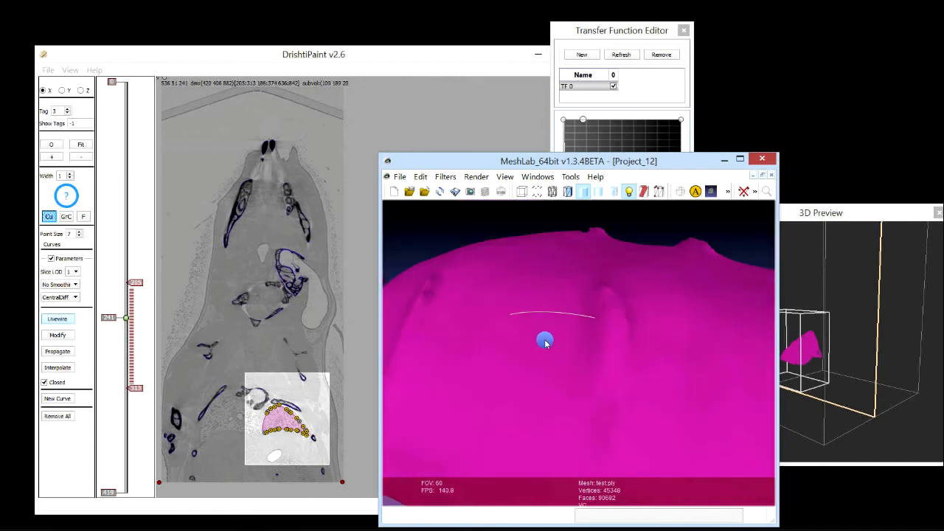
drag(545, 403, 520, 293)
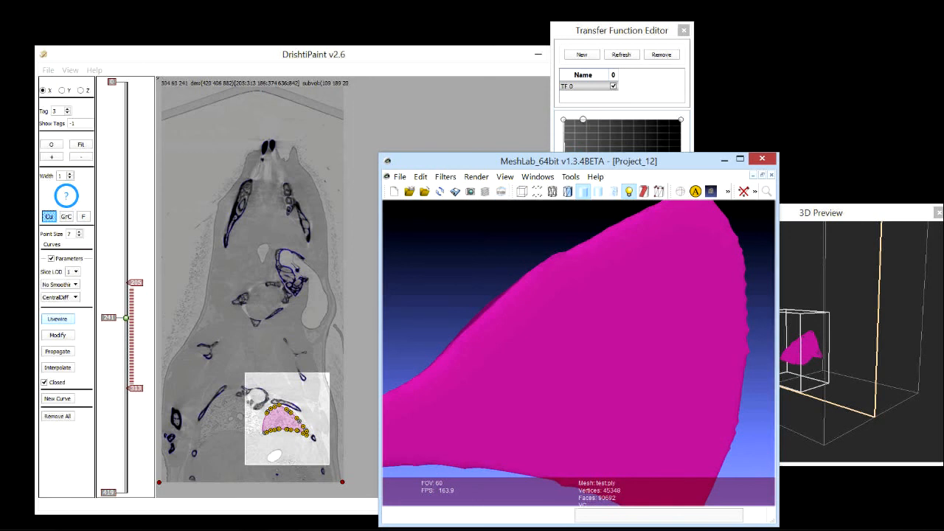